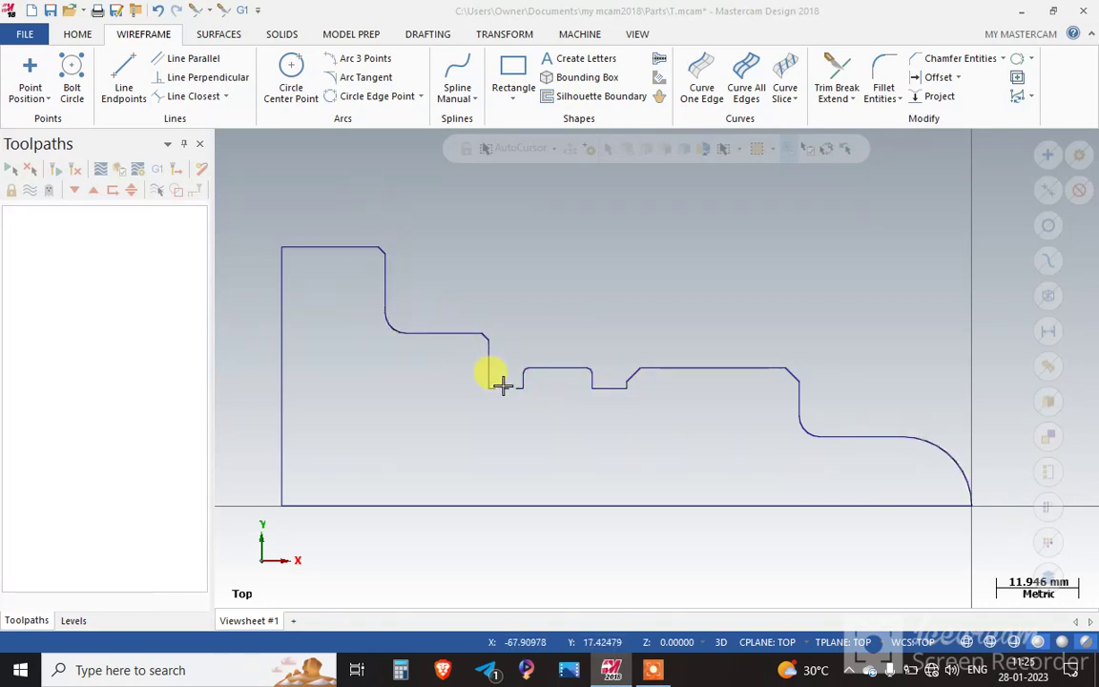
Add the default lathe machine as the machine group for the turning profile
scroll(498, 380, "up", 4)
scroll(540, 360, "down", 4)
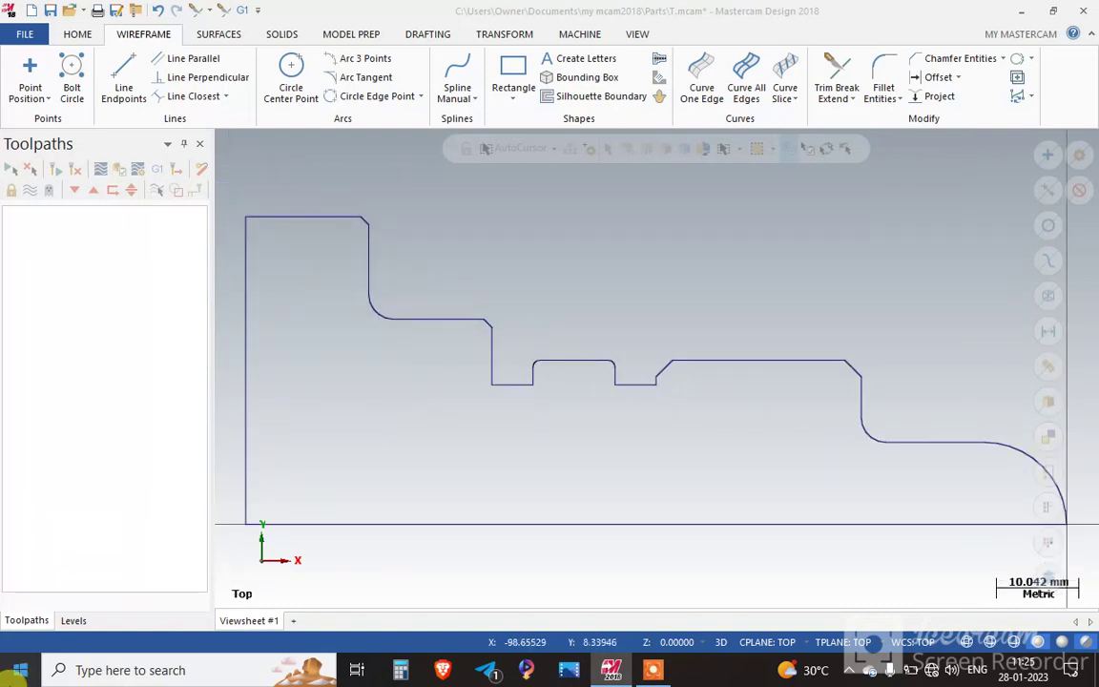
scroll(547, 295, "down", 2)
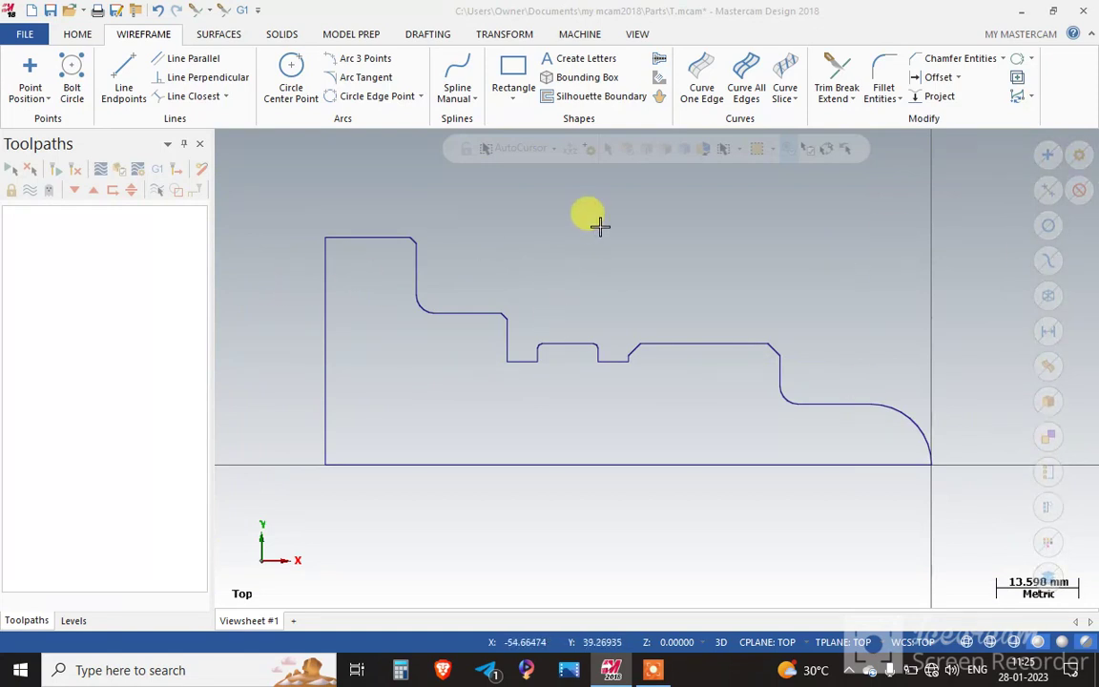
left_click(576, 36)
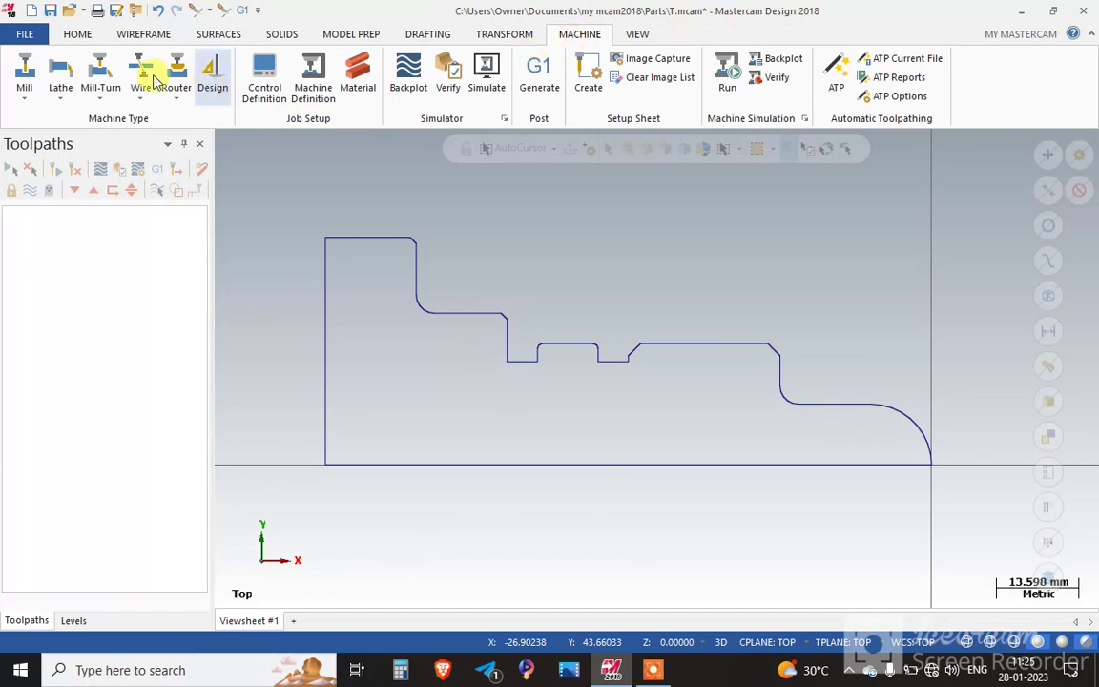
left_click(59, 81)
left_click(95, 122)
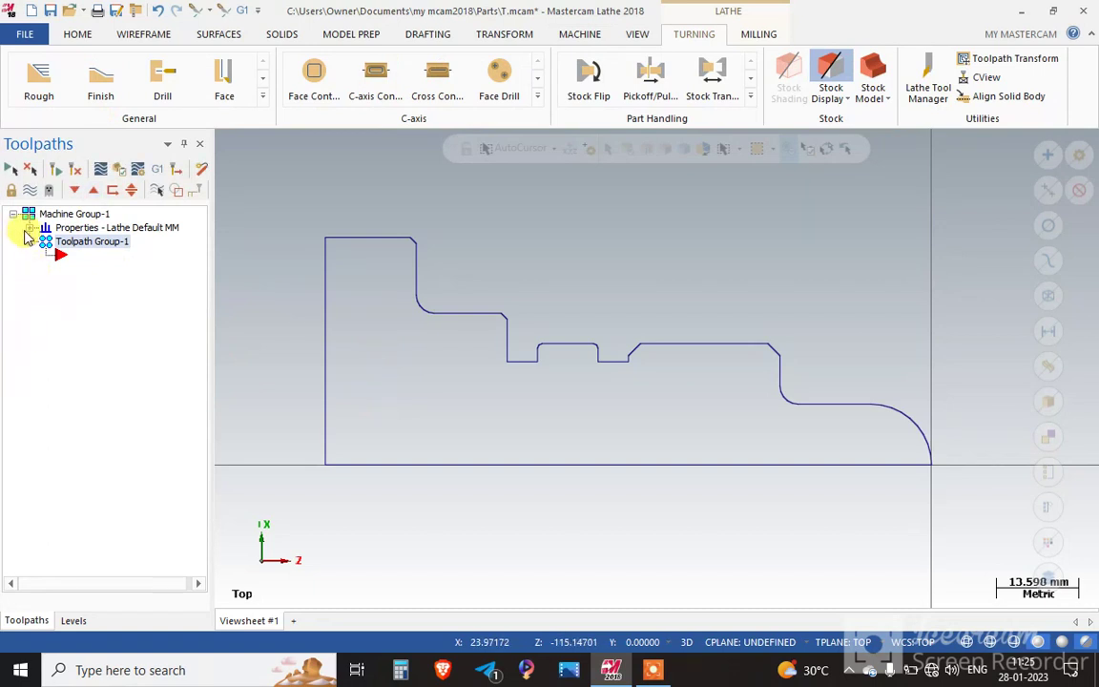
Open the left spindle stock setup, take the outer diameter from the profile's upper-left corner, and set it to 80 mm
left_click(29, 229)
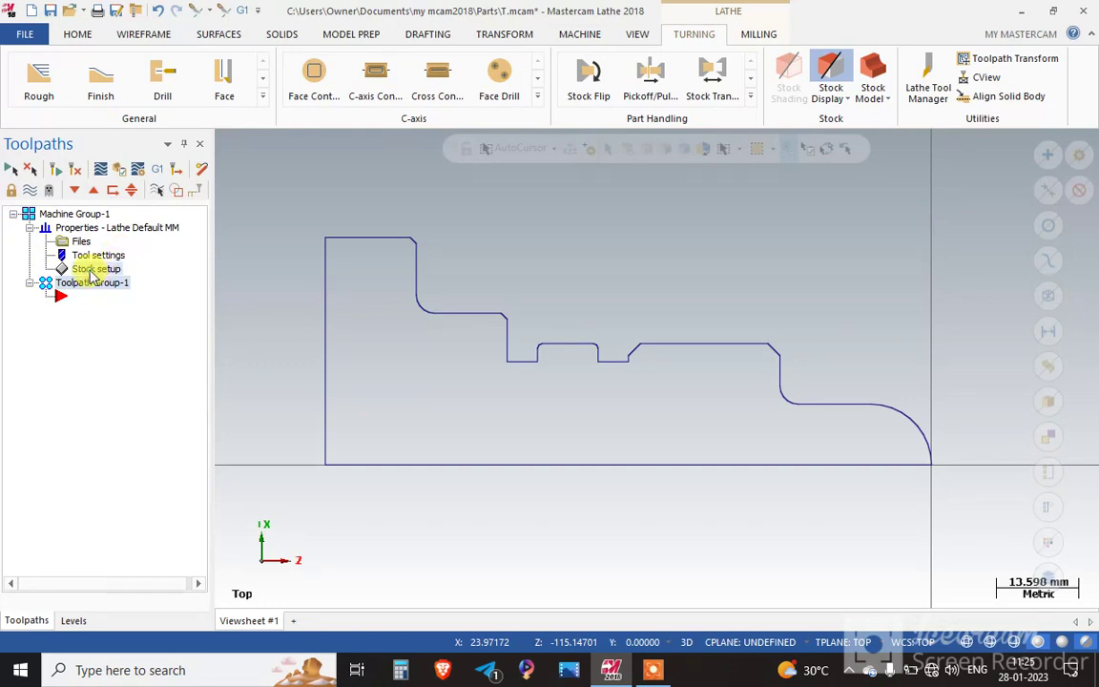
left_click(93, 269)
left_click(313, 183)
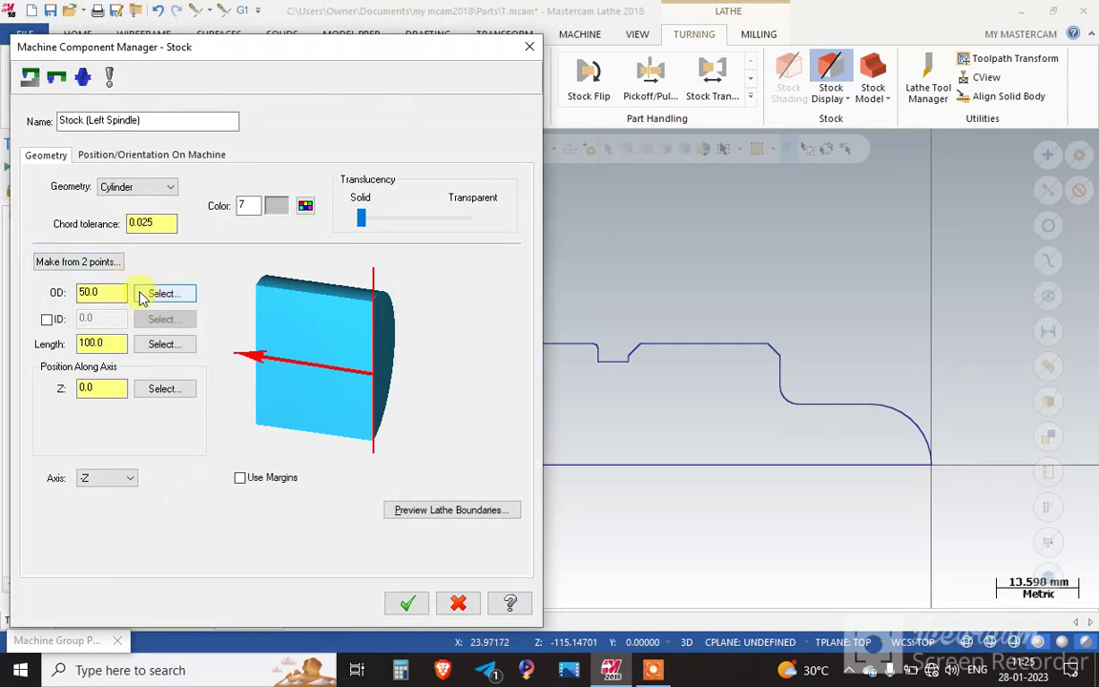
left_click(162, 293)
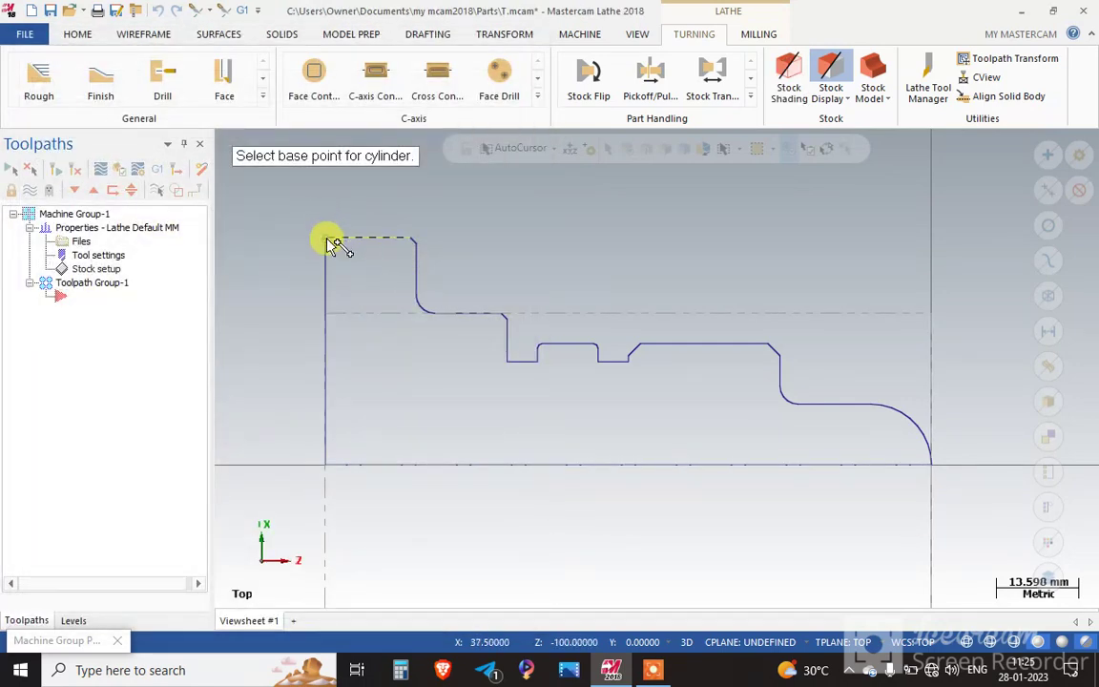
left_click(327, 240)
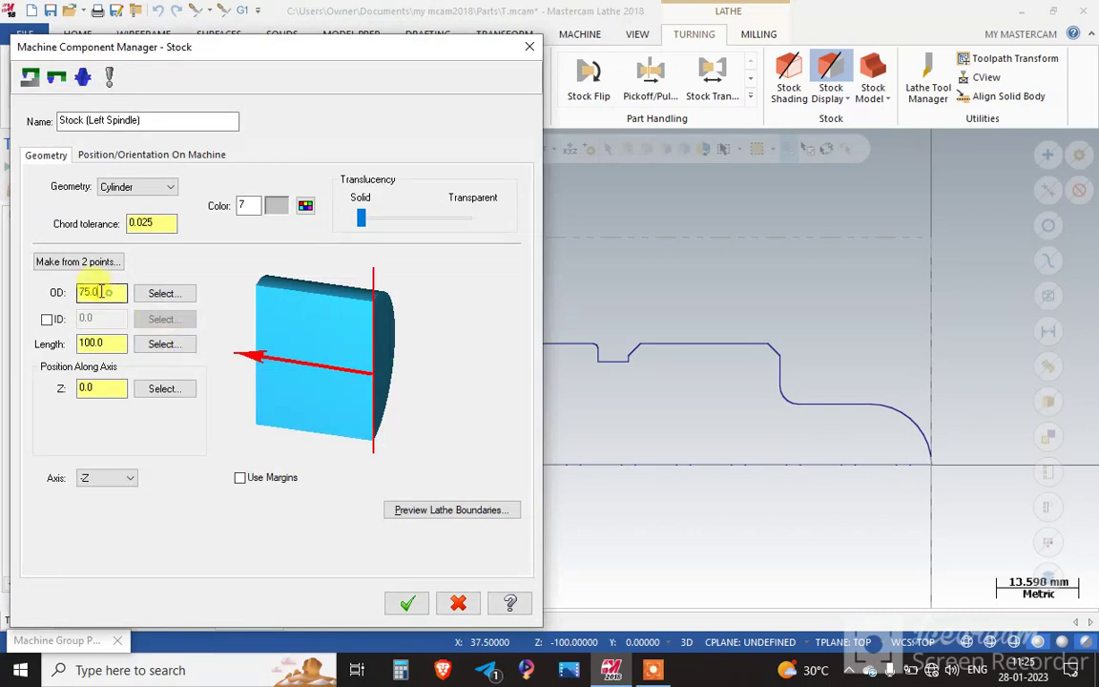
double_click(101, 292)
type("80")
key("Return")
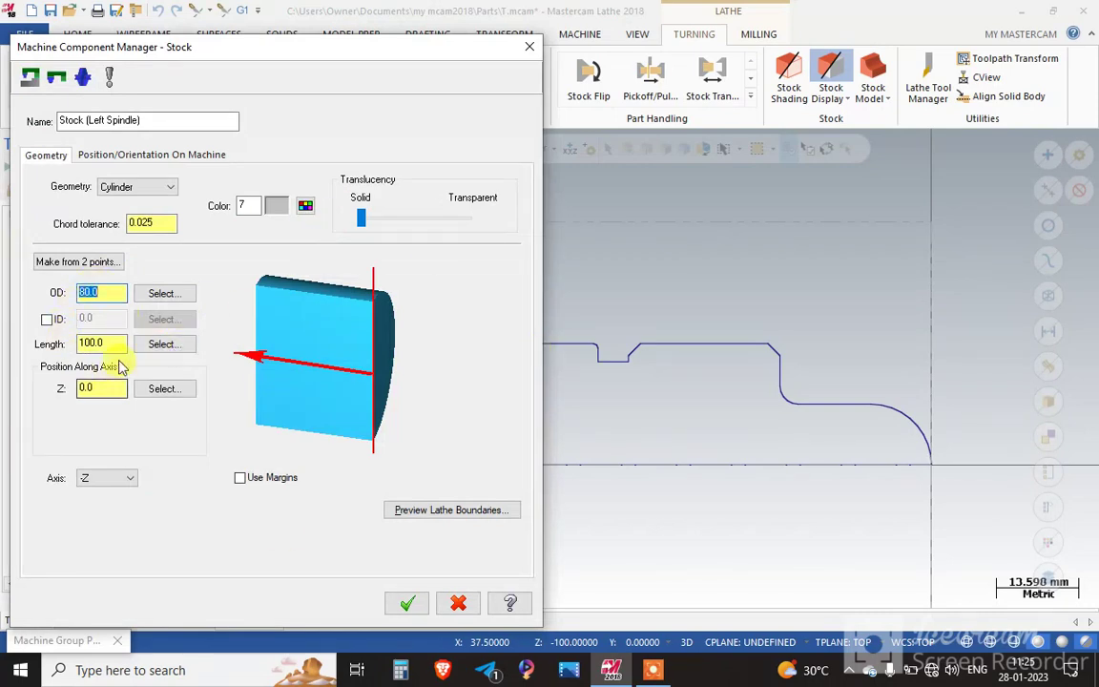
Define the stock length as 100 mm from the profile's centreline, with Z at 0, and accept the stock setup
left_click(143, 345)
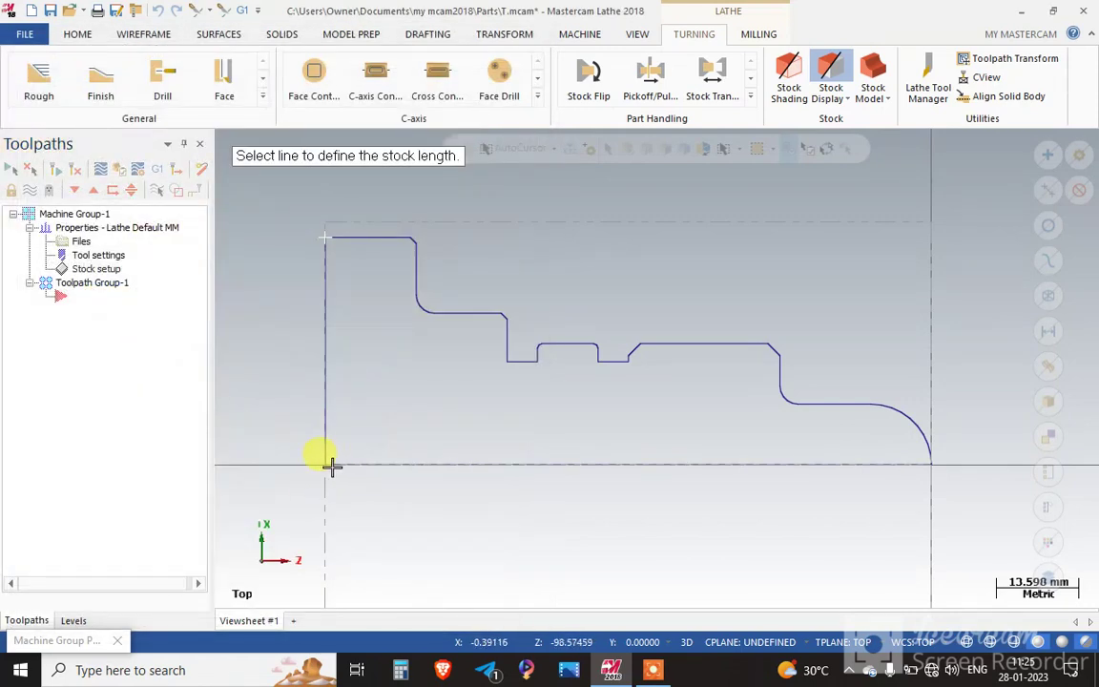
left_click(323, 459)
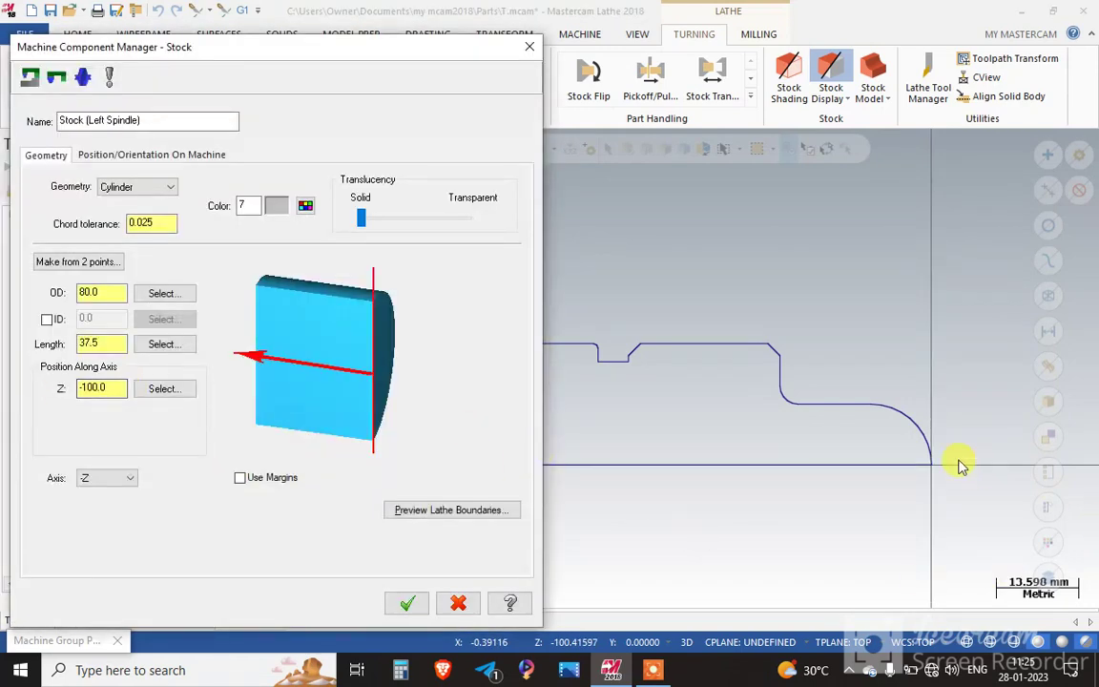
left_click(164, 343)
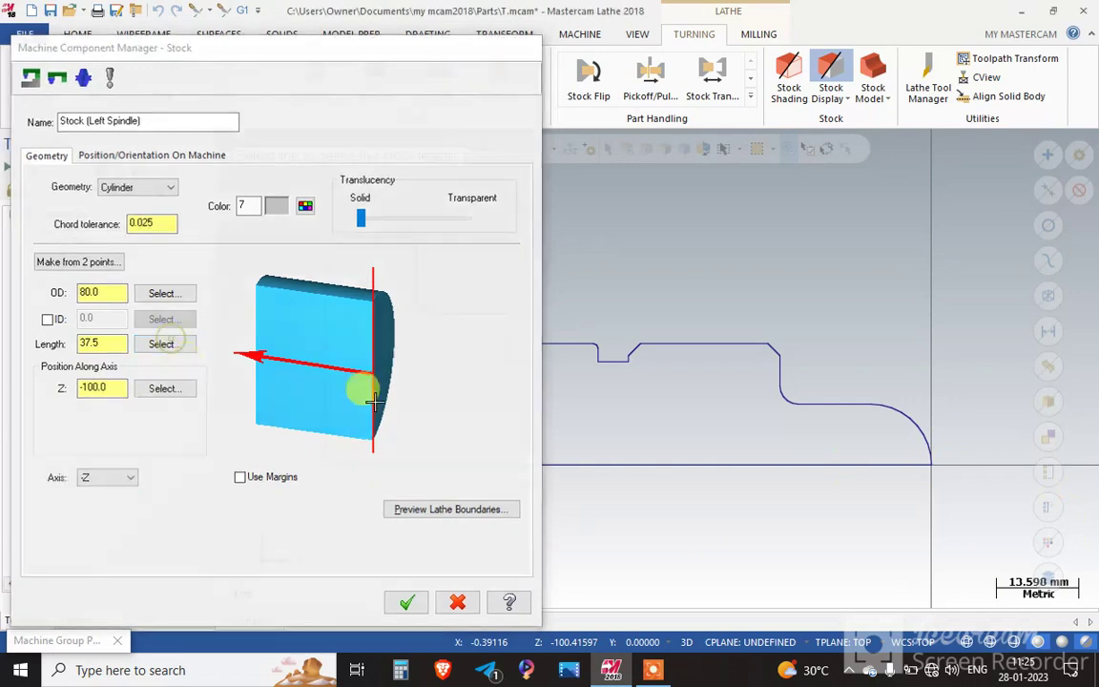
left_click(928, 465)
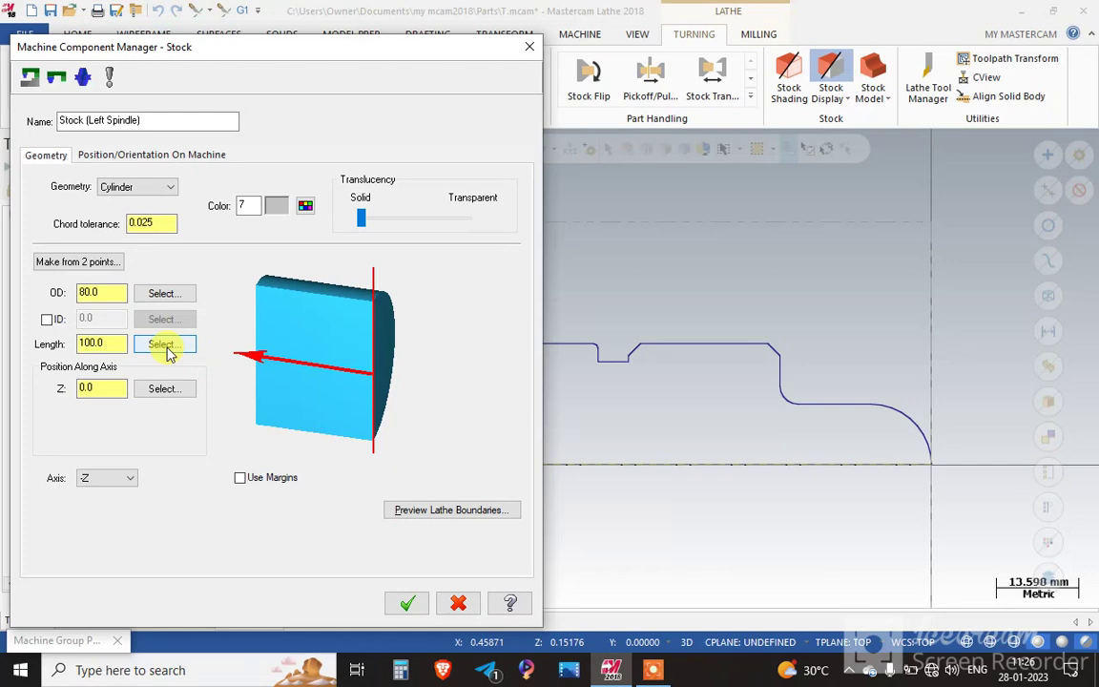
left_click(405, 604)
left_click(316, 600)
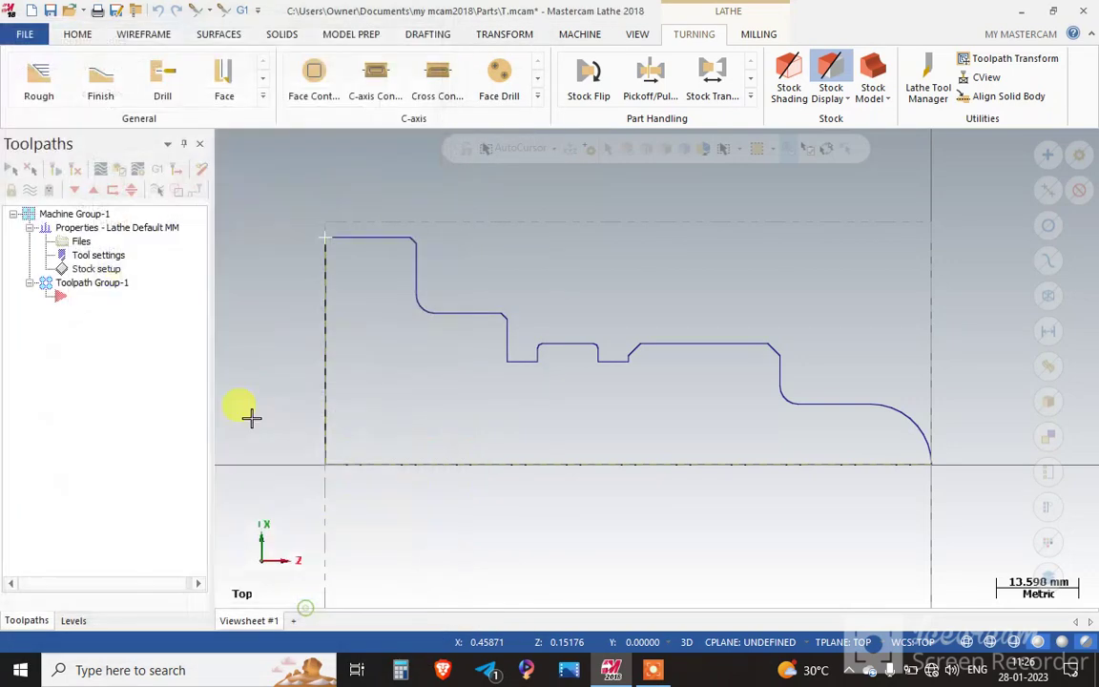
left_click(611, 221)
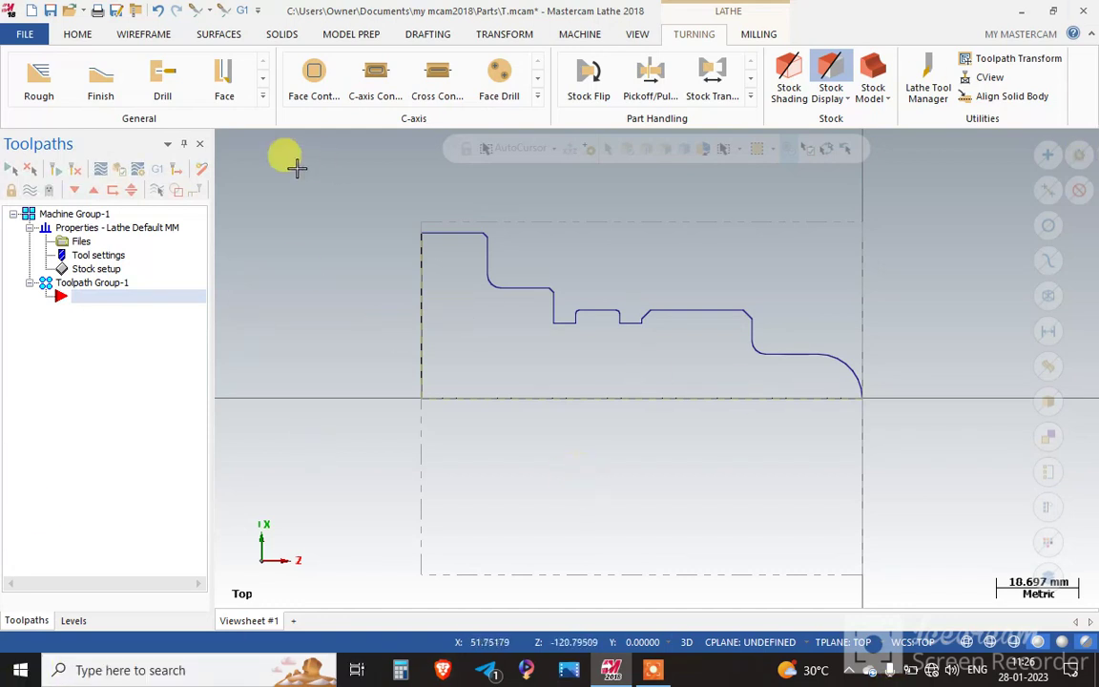
Start a canned Rough toolpath and chain the outer contour from the front nose arc to the line at the largest diameter
left_click(262, 97)
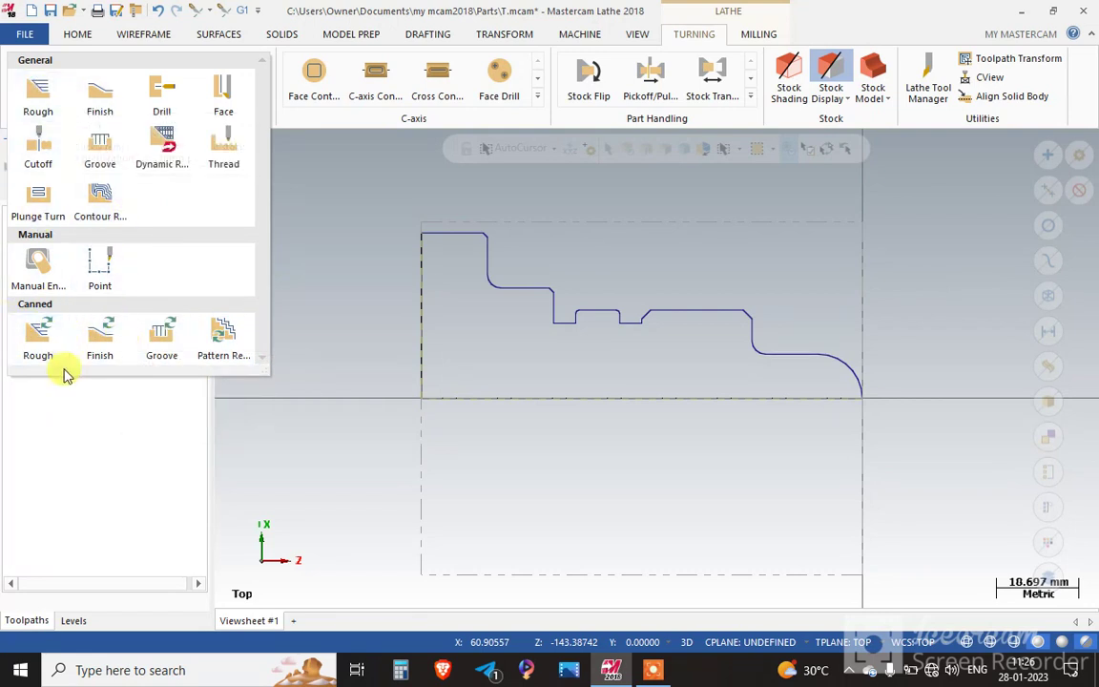
left_click(40, 346)
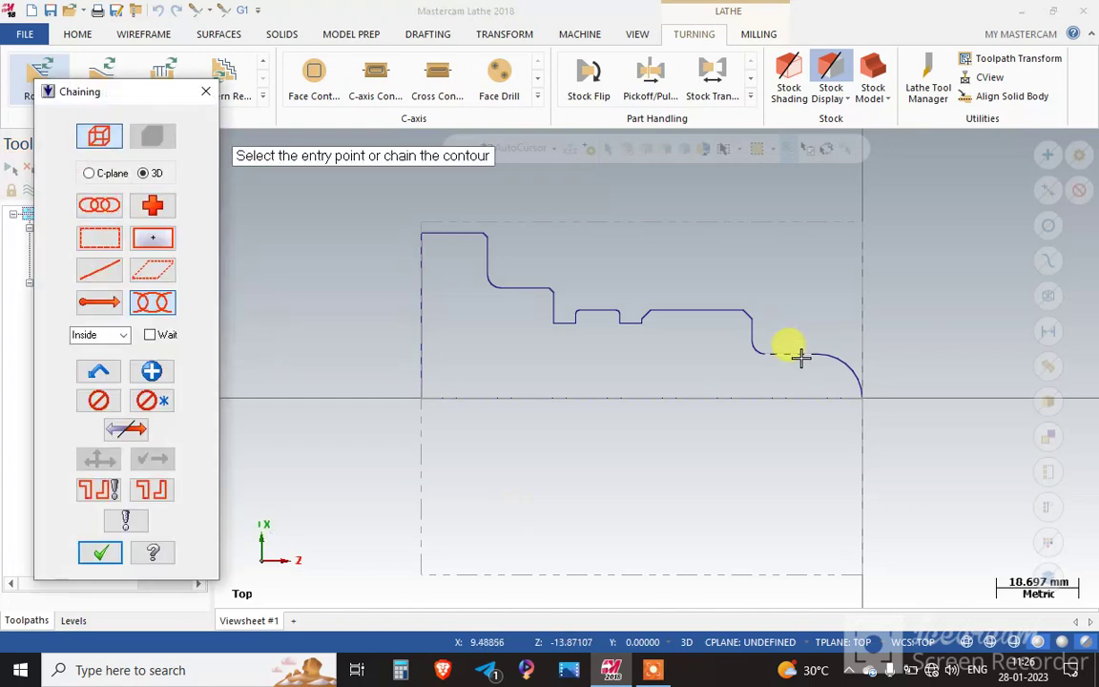
scroll(806, 349, "up", 4)
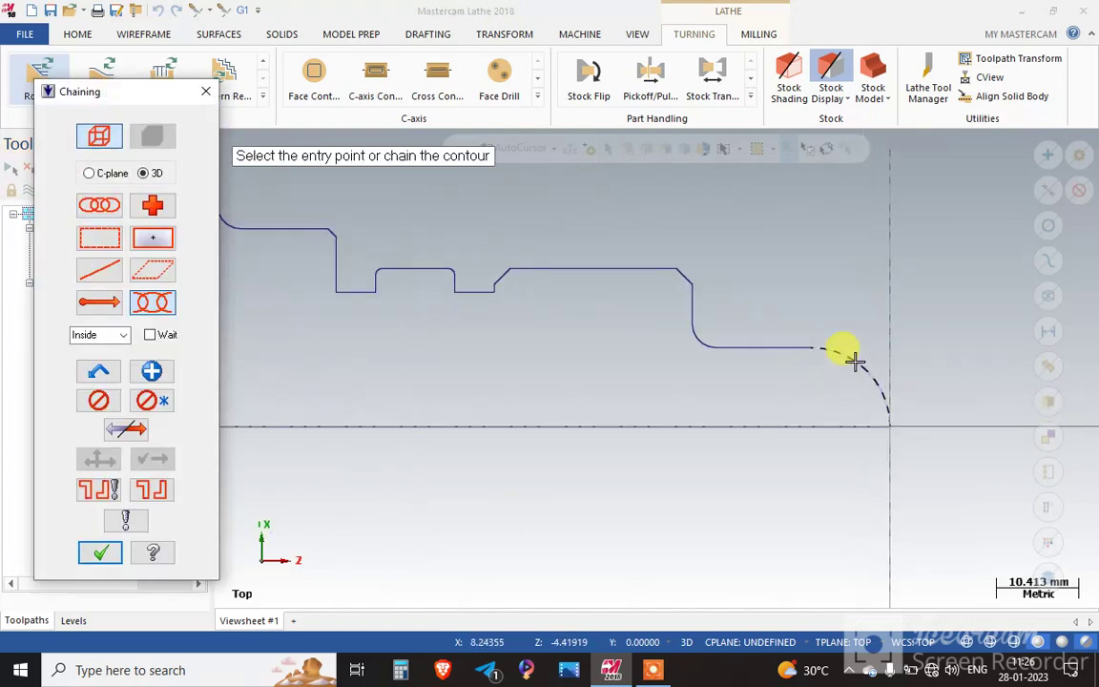
left_click(843, 352)
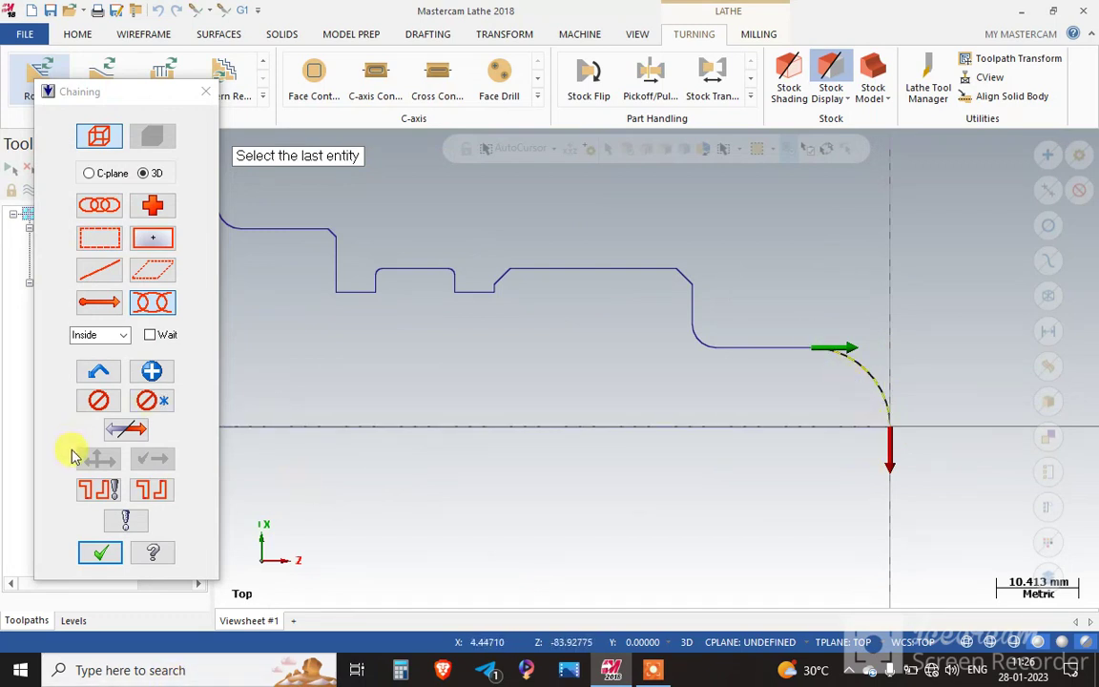
left_click(122, 426)
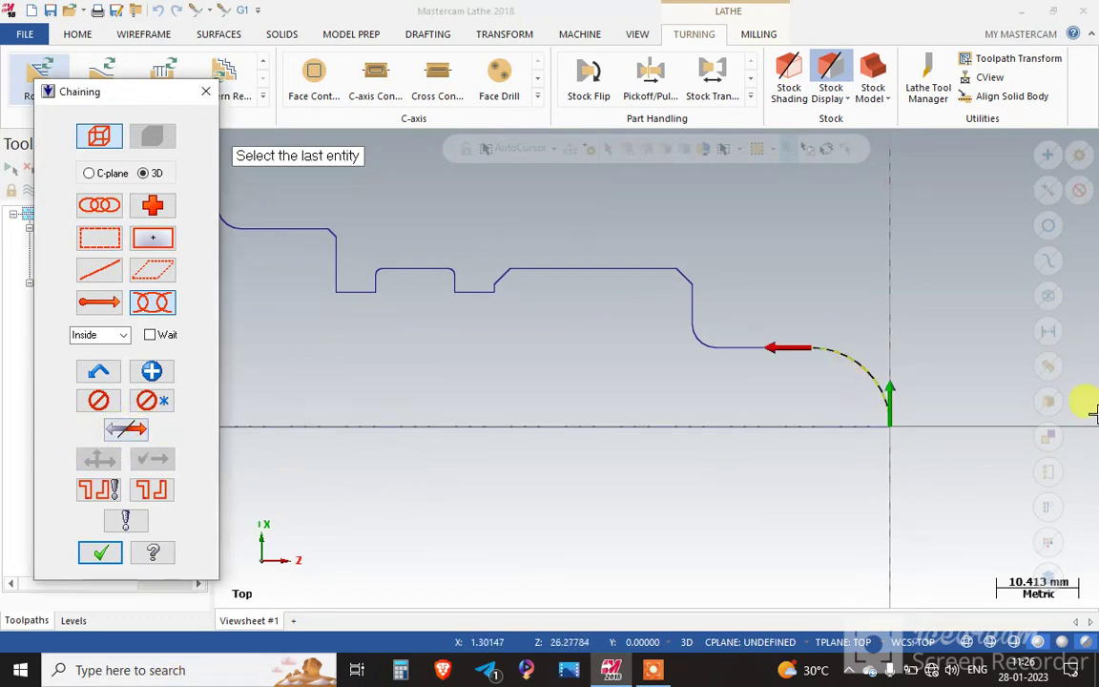
scroll(1093, 420, "down", 1)
scroll(994, 436, "down", 1)
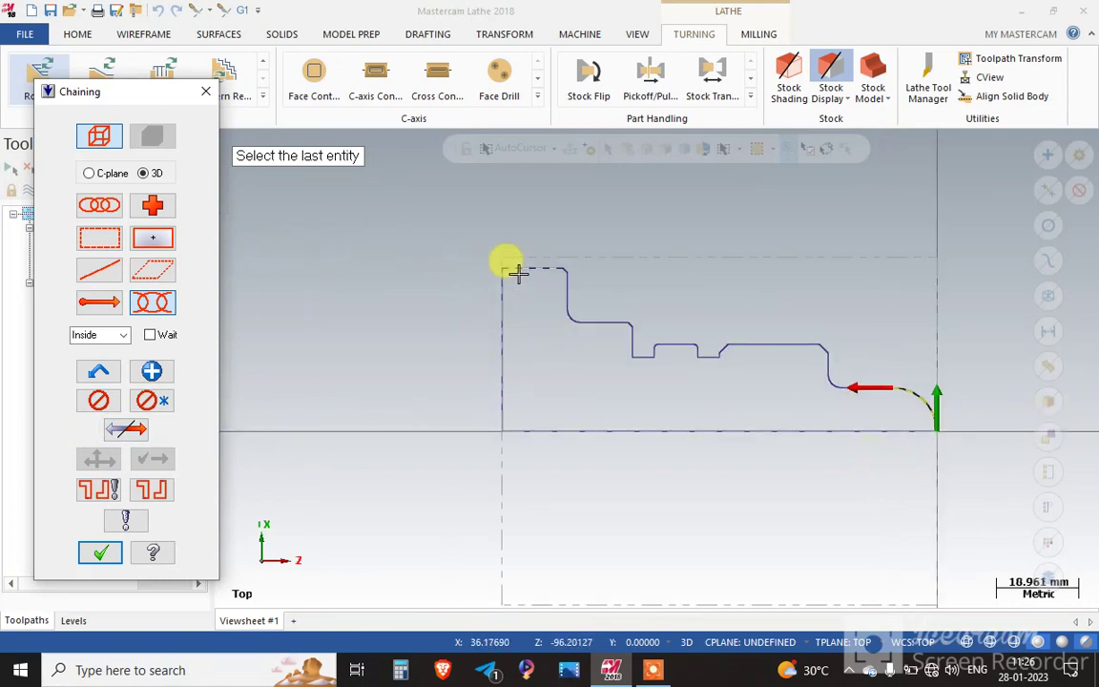
left_click(516, 270)
left_click(100, 553)
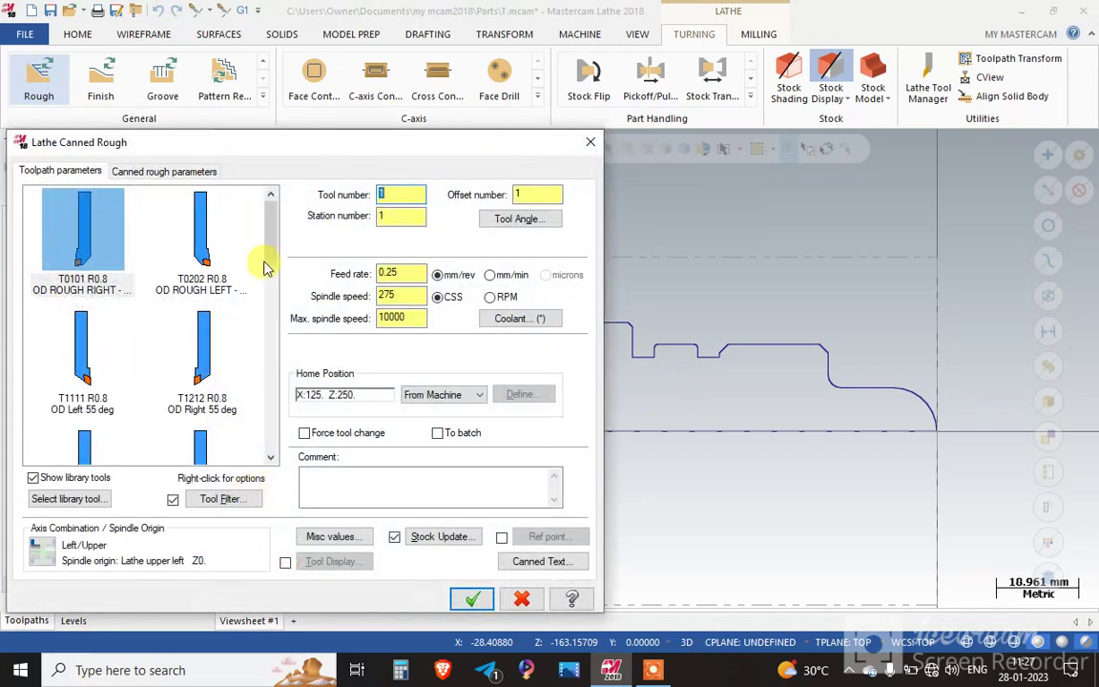
Examine the insert shapes, corner radius options and holder styles in the OD rough right 80-degree tool's definition
double_click(87, 229)
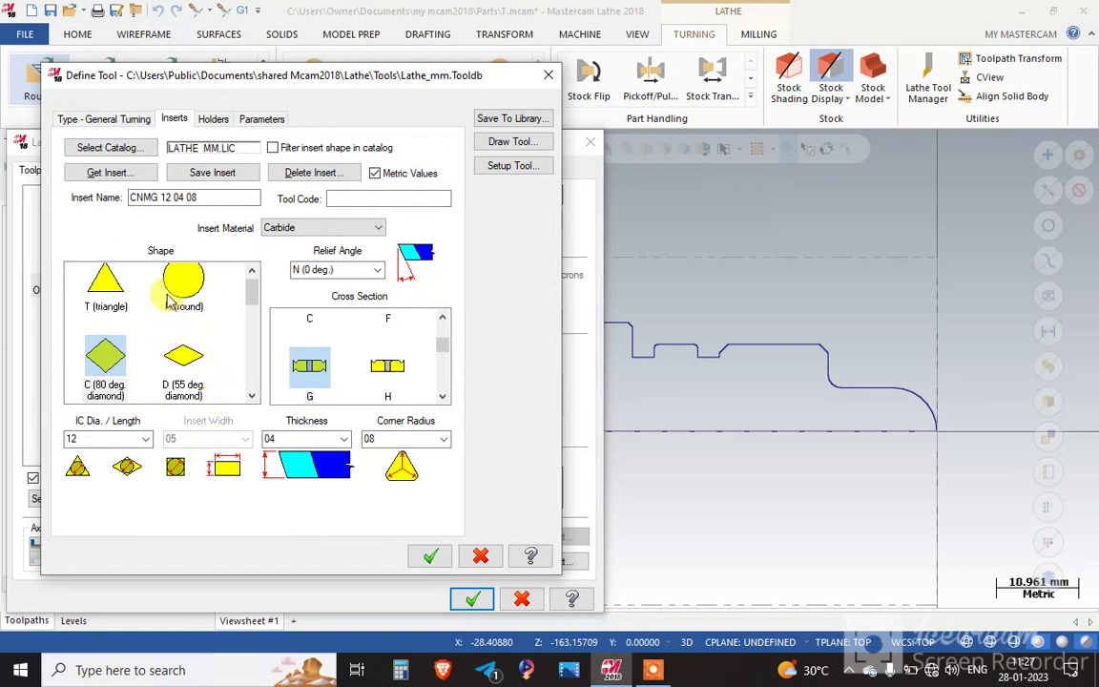
left_click(227, 269)
scroll(245, 291, "down", 6)
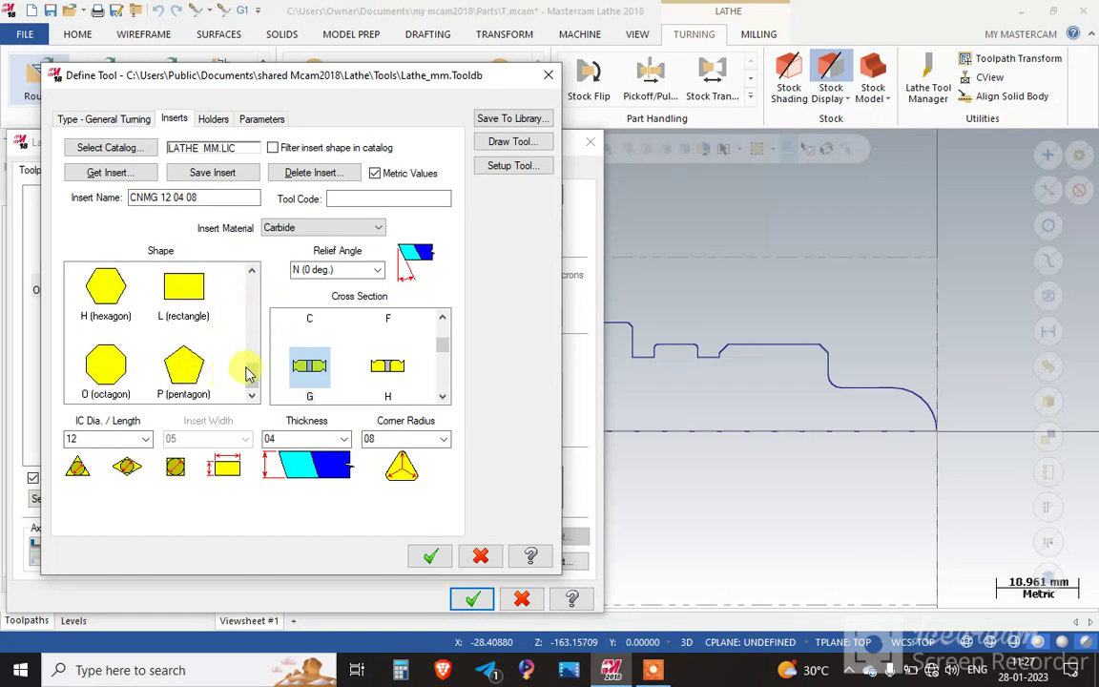
scroll(246, 368, "up", 6)
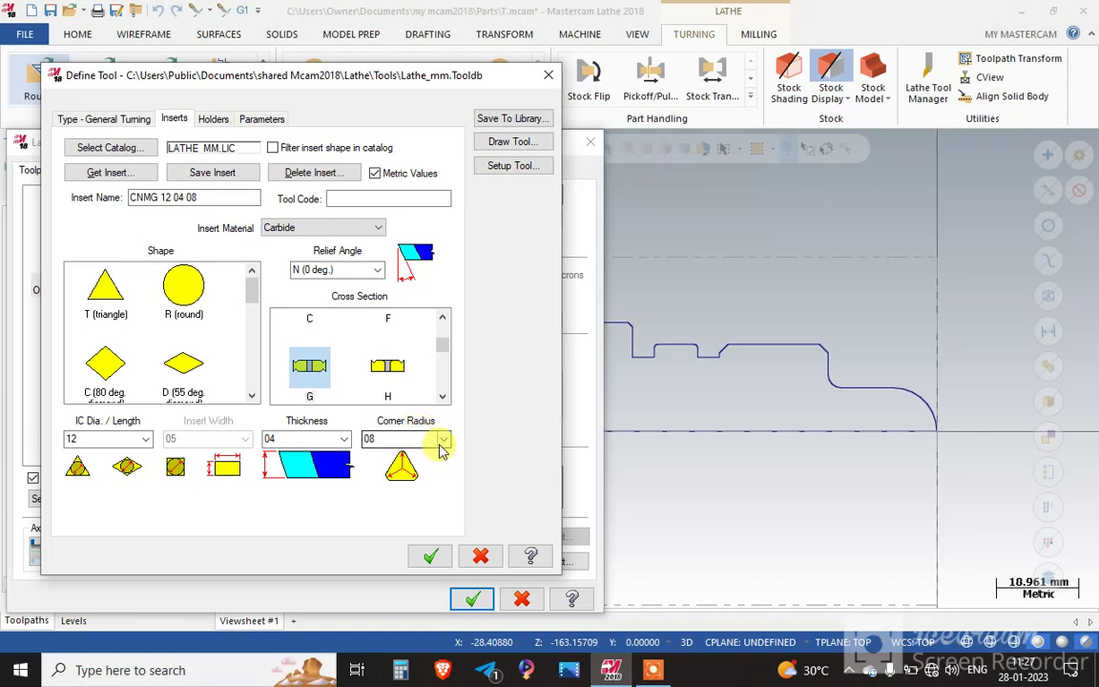
left_click(442, 441)
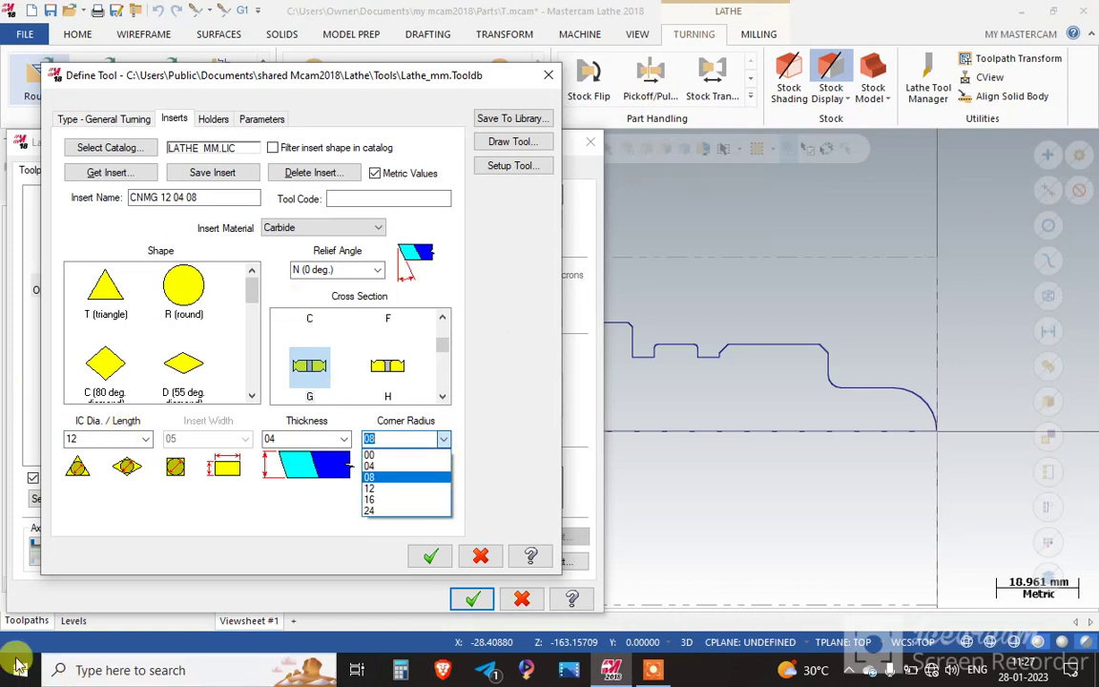
left_click(208, 119)
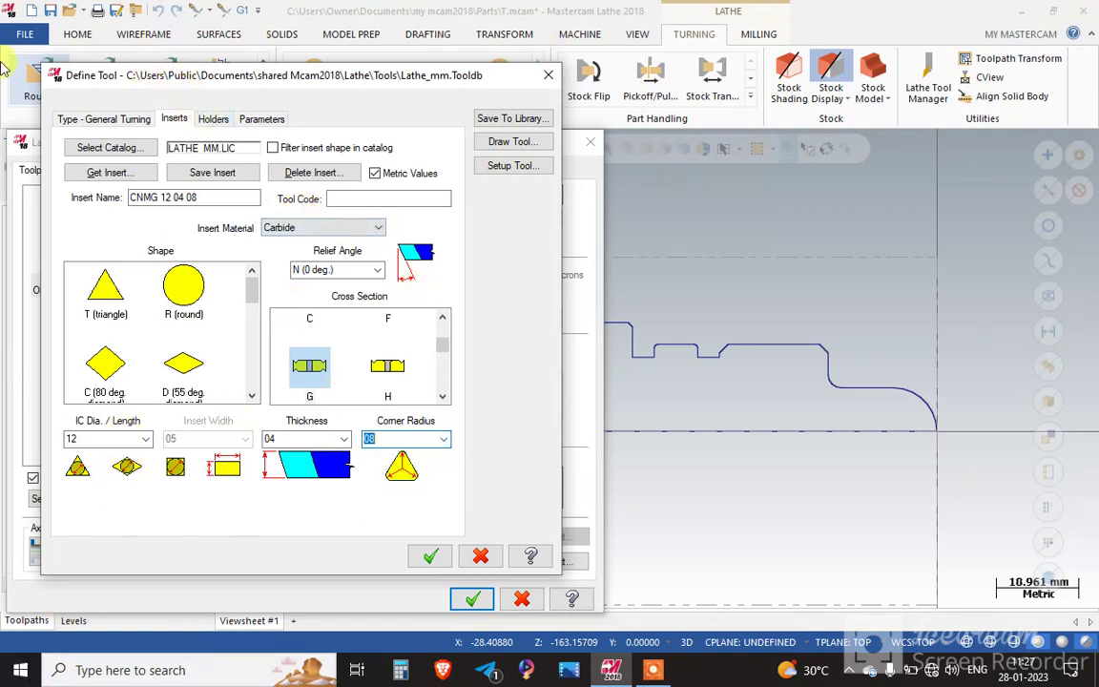
left_click(214, 119)
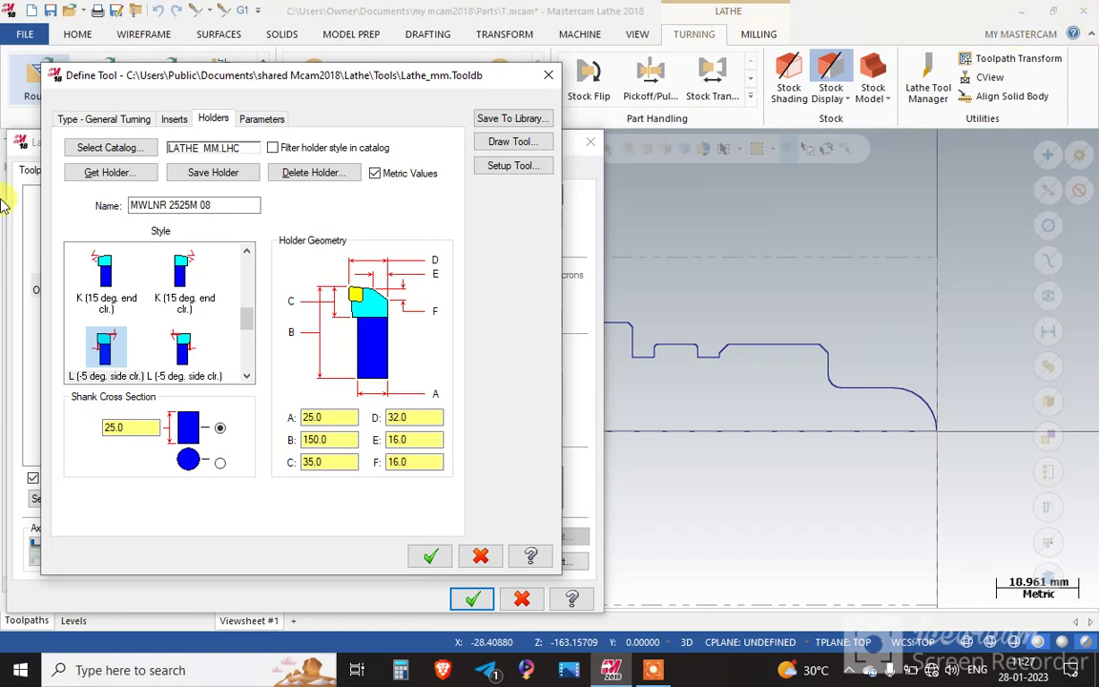
scroll(154, 277, "down", 2)
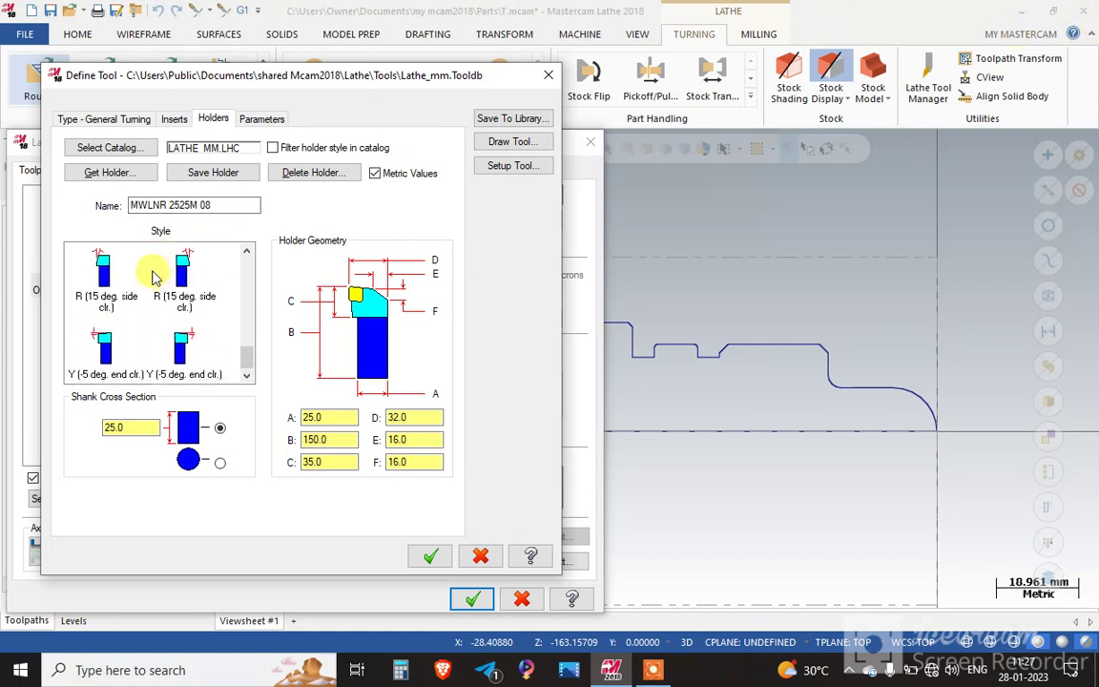
scroll(155, 277, "up", 2)
scroll(161, 277, "down", 1)
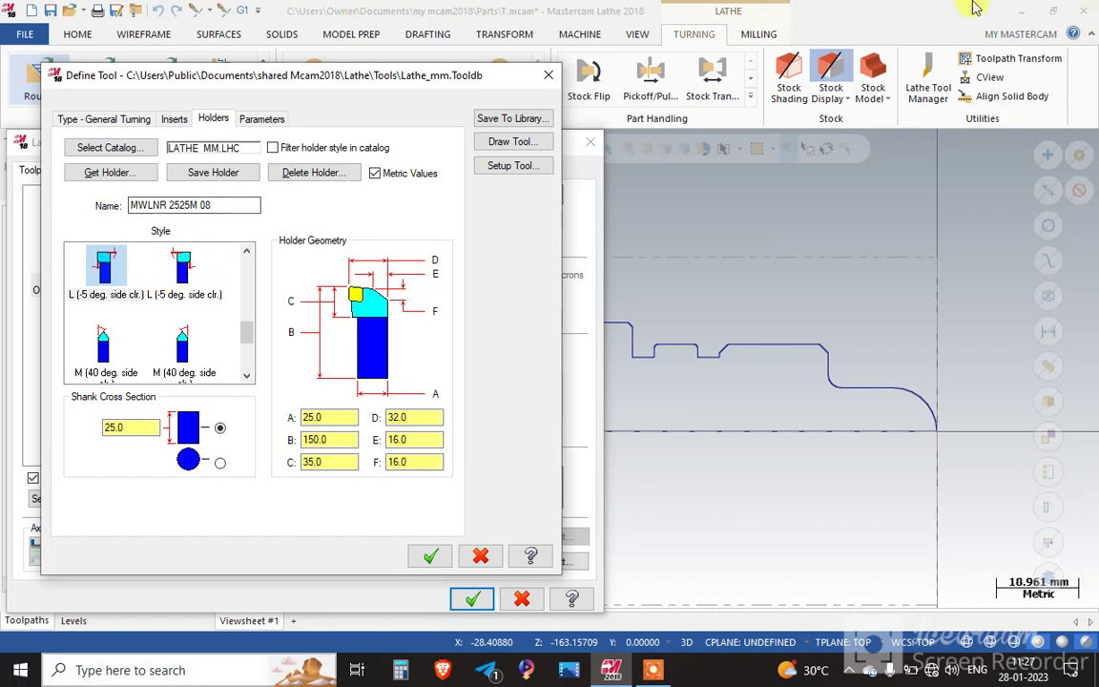
left_click(426, 561)
Switch the canned rough toolpath's spindle speed mode to RPM
left_click_drag(190, 152, 200, 108)
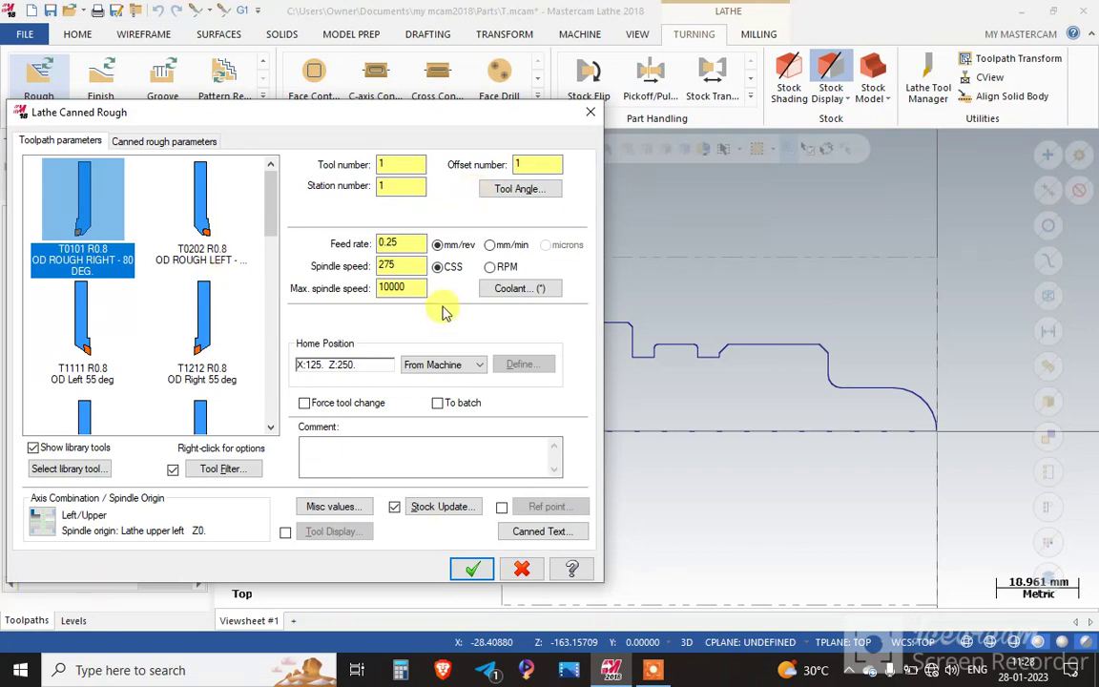
double_click(394, 270)
left_click(406, 291)
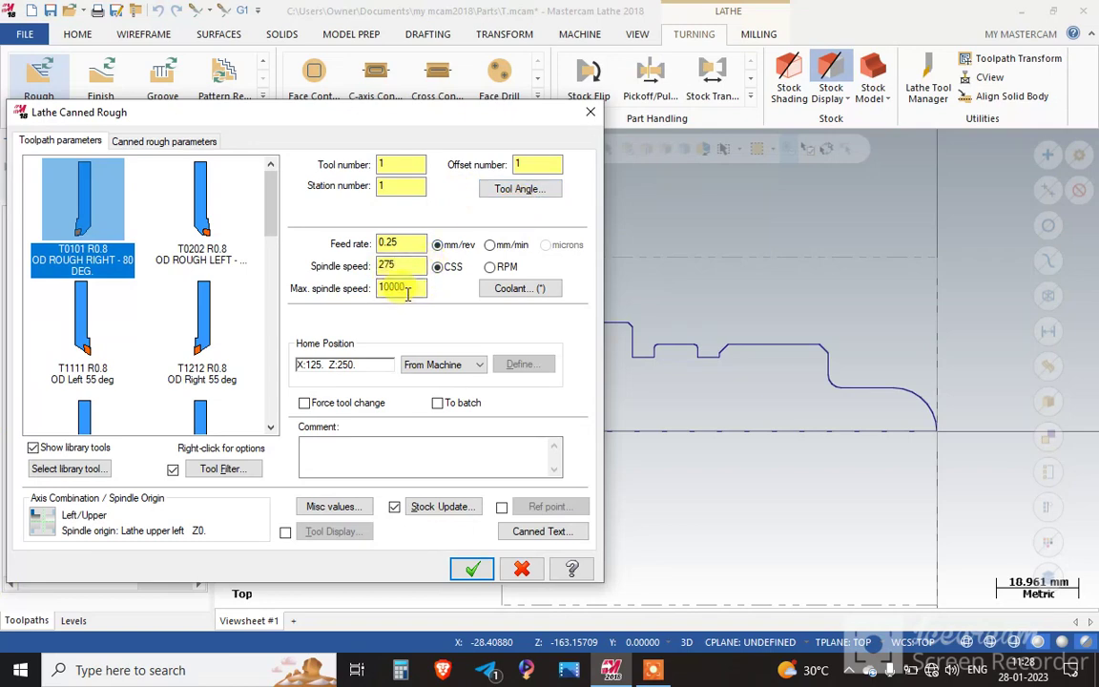
double_click(391, 266)
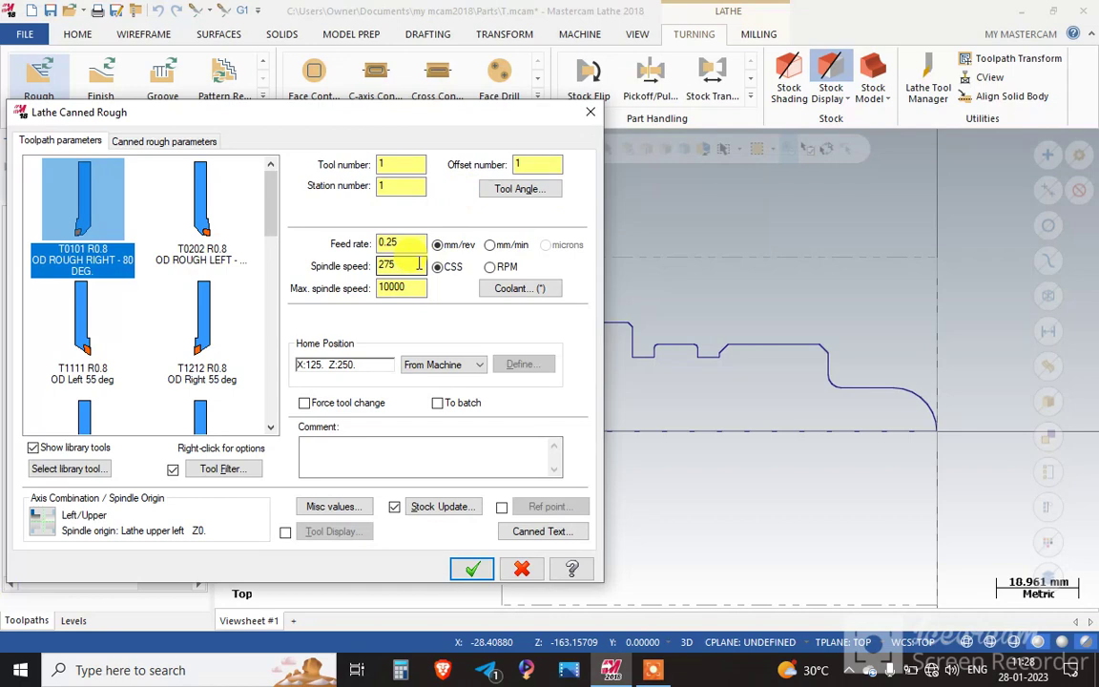
left_click(741, 392)
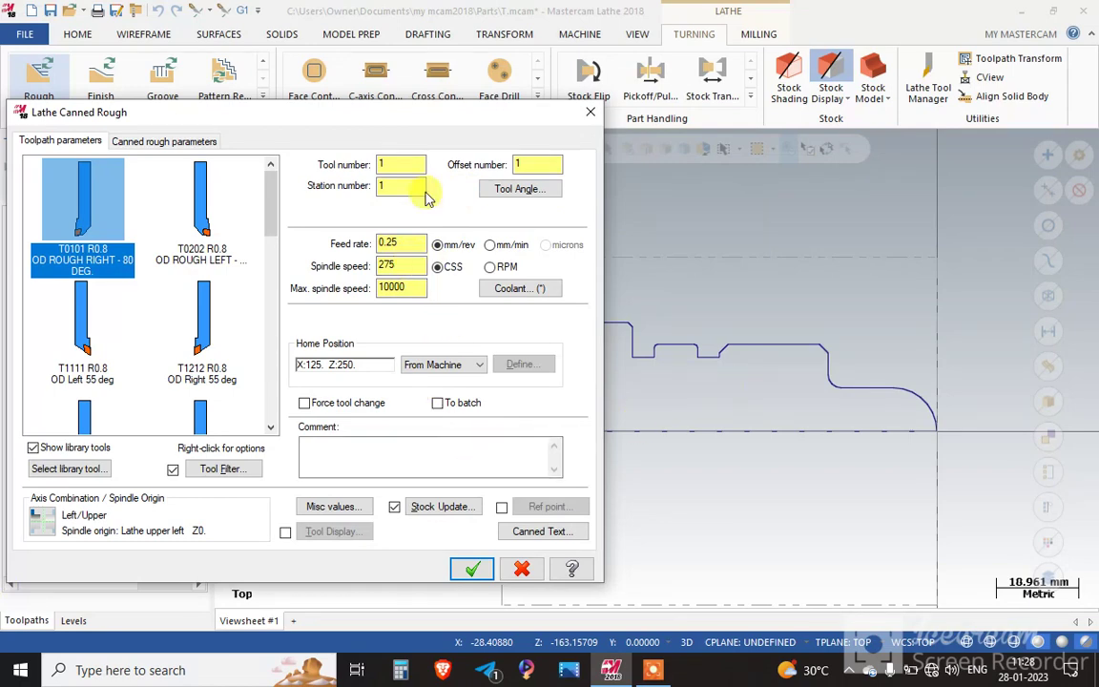
left_click(490, 268)
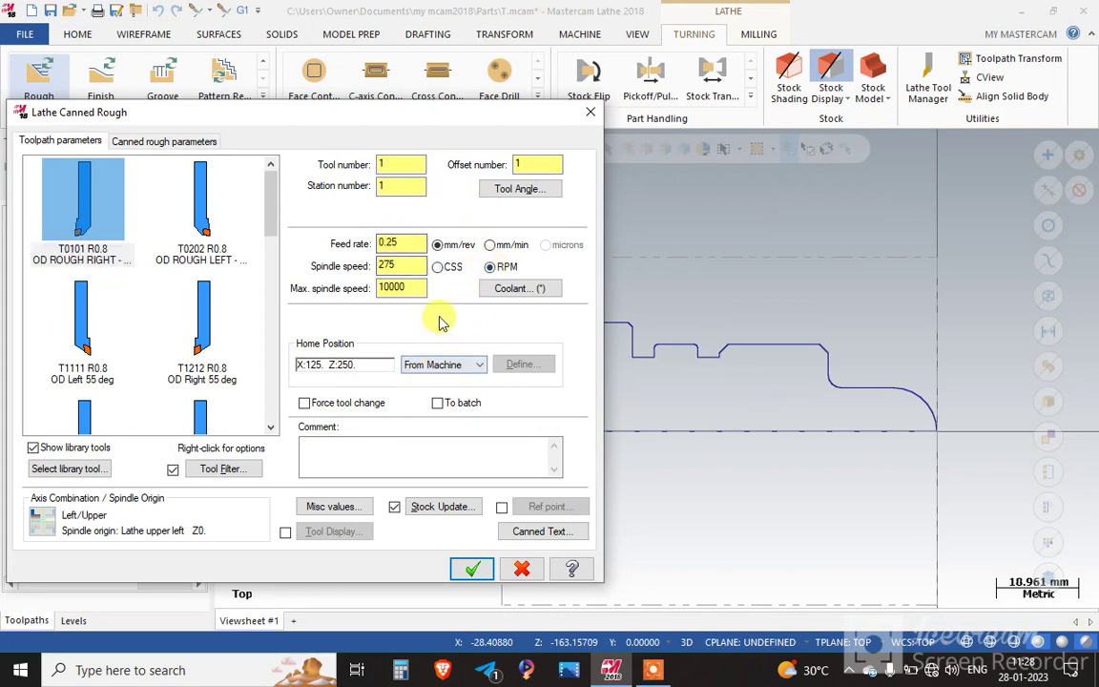
Extend the canned rough contour to the stock, check the contour end adjustment, and generate the roughing toolpath
left_click(466, 372)
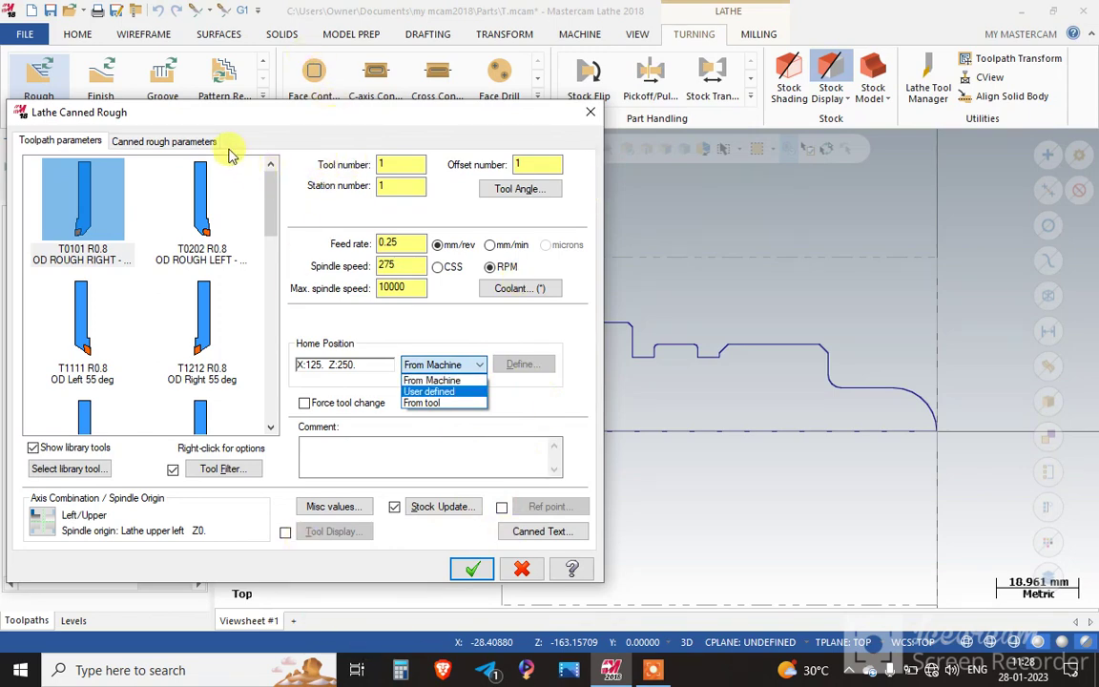
left_click(197, 143)
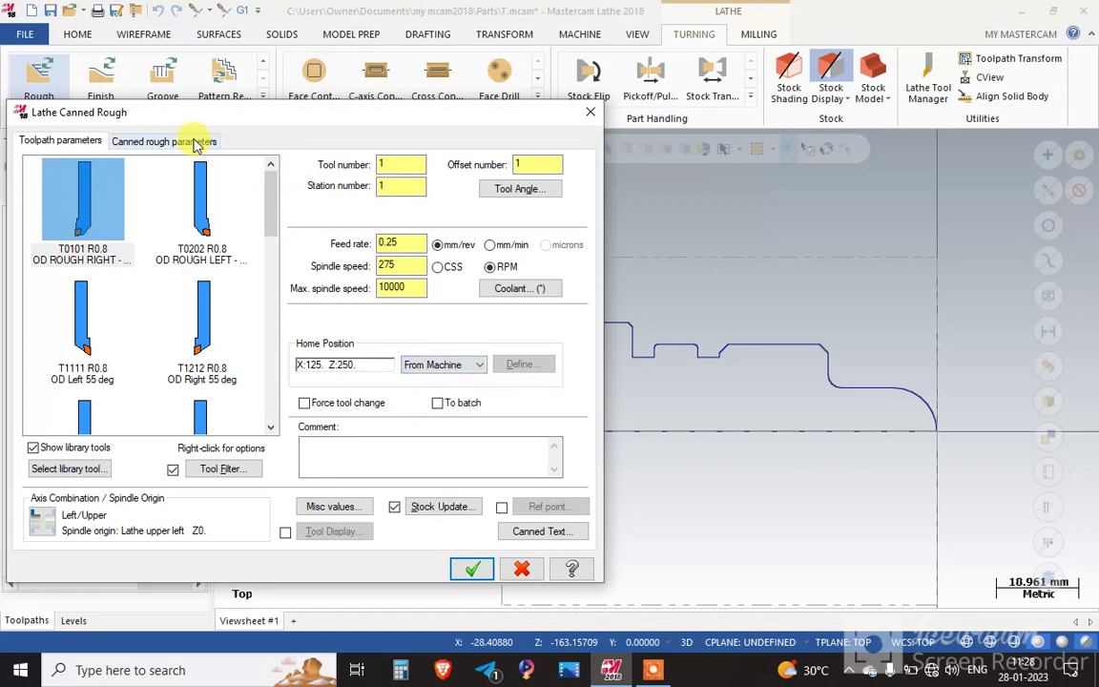
left_click(195, 143)
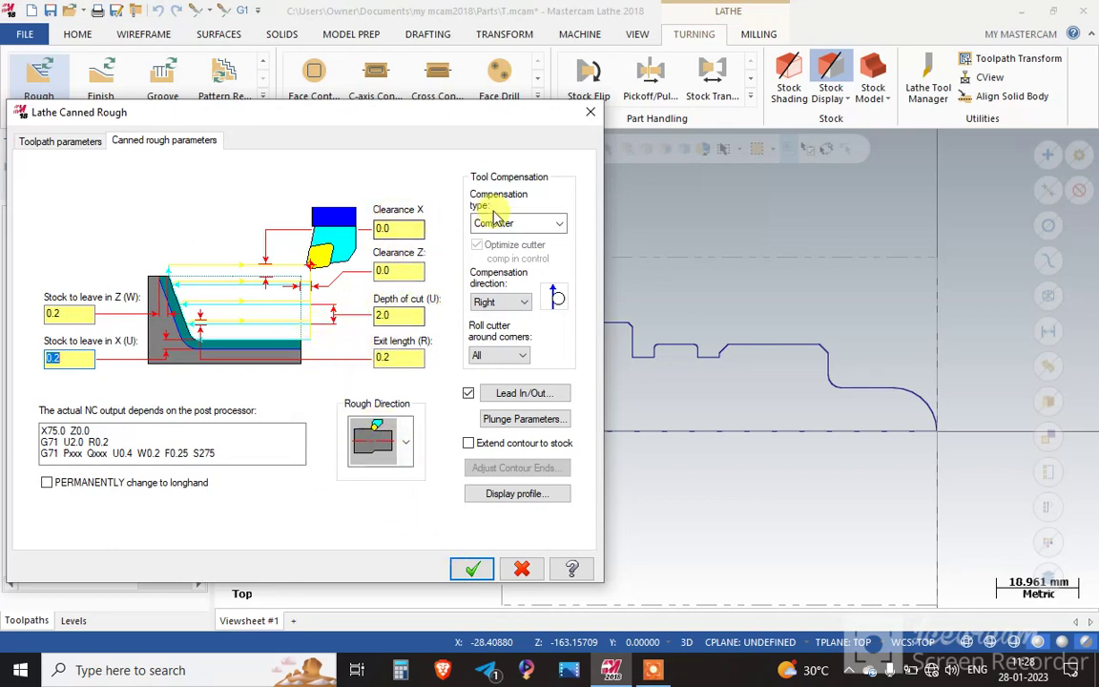
left_click(469, 394)
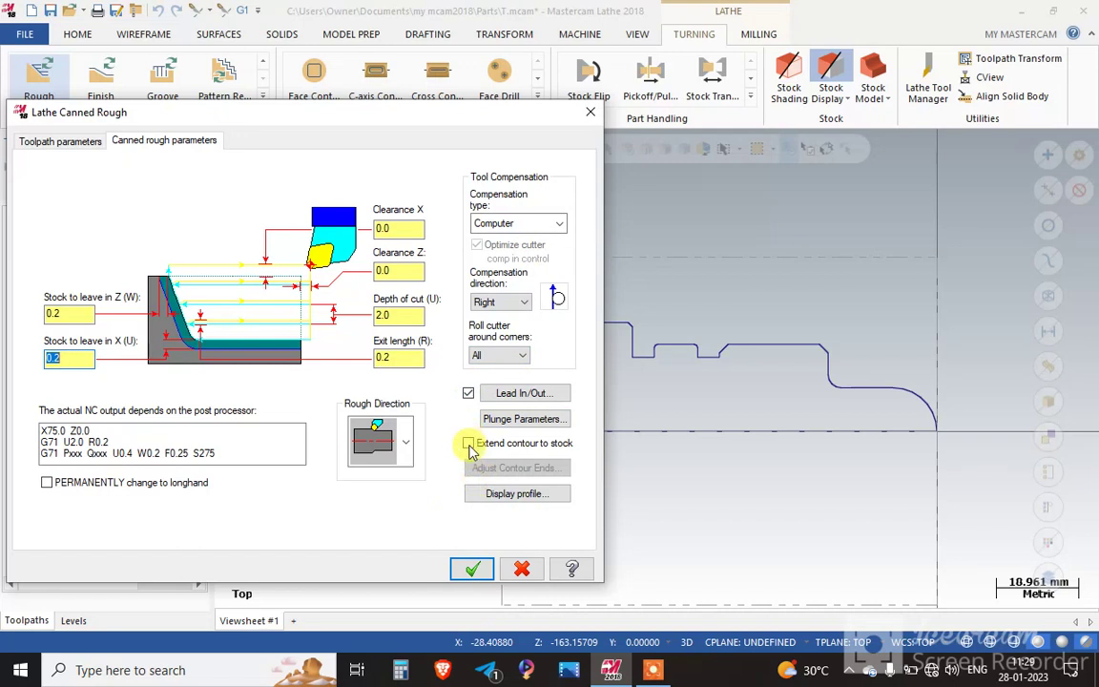
left_click(468, 444)
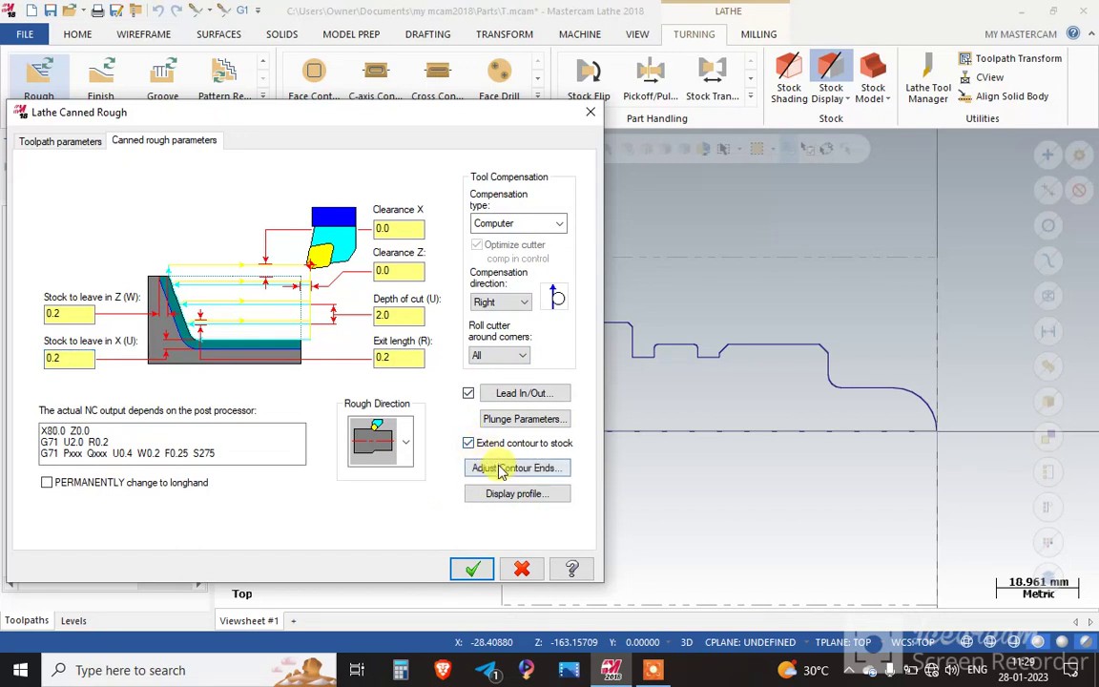
left_click(503, 470)
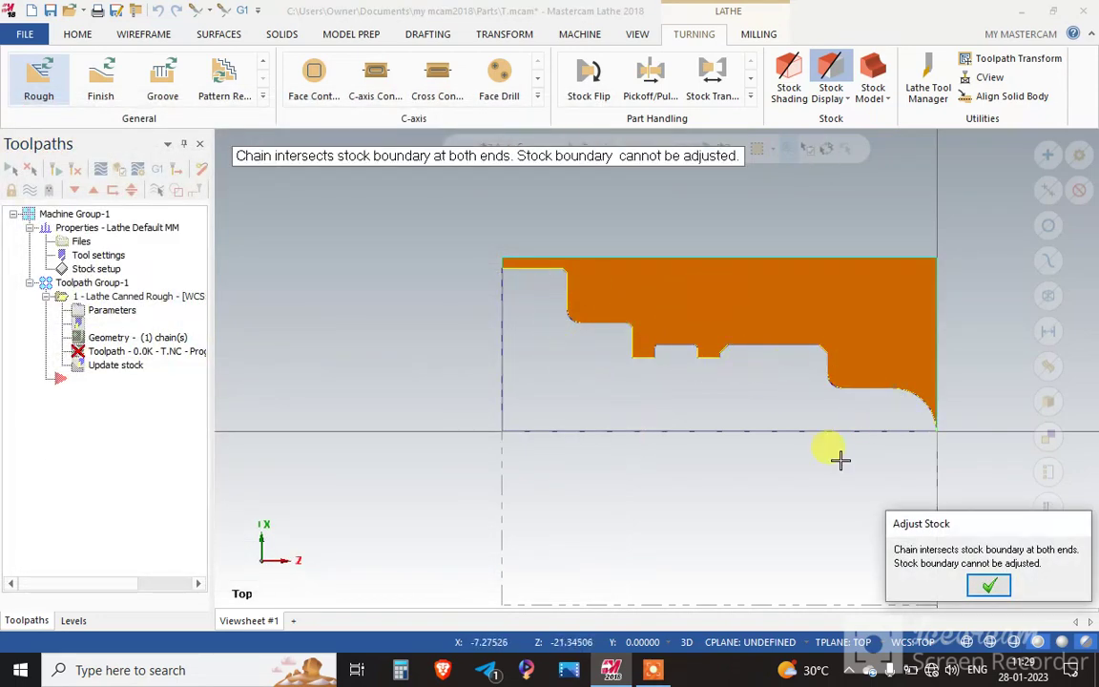
left_click(993, 585)
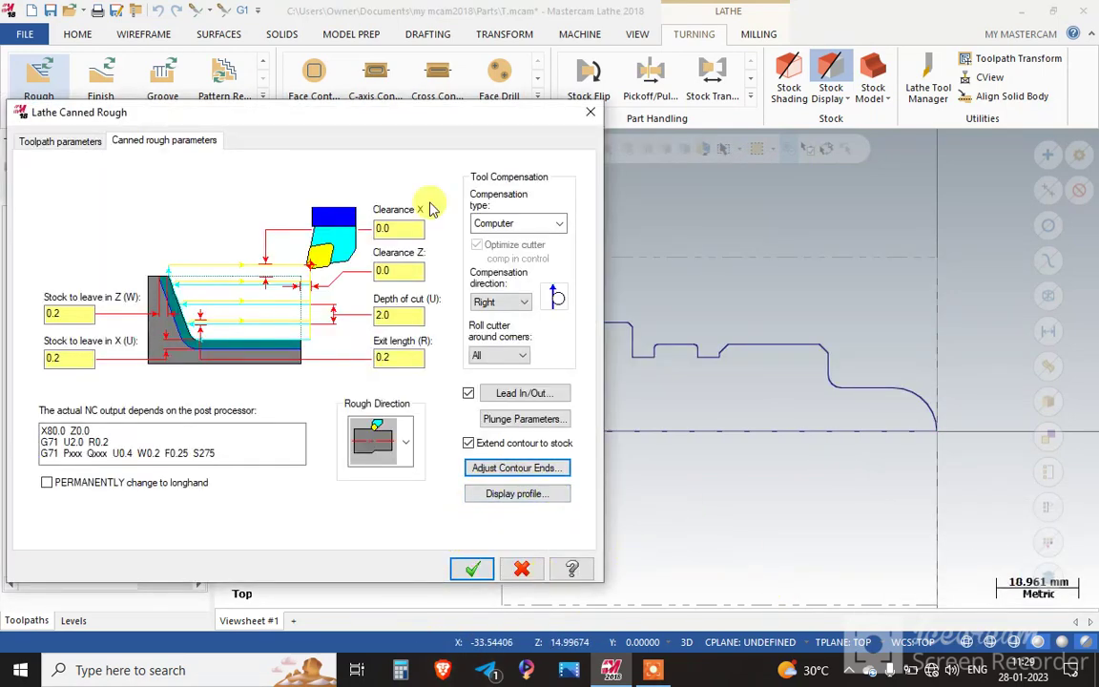
left_click(469, 567)
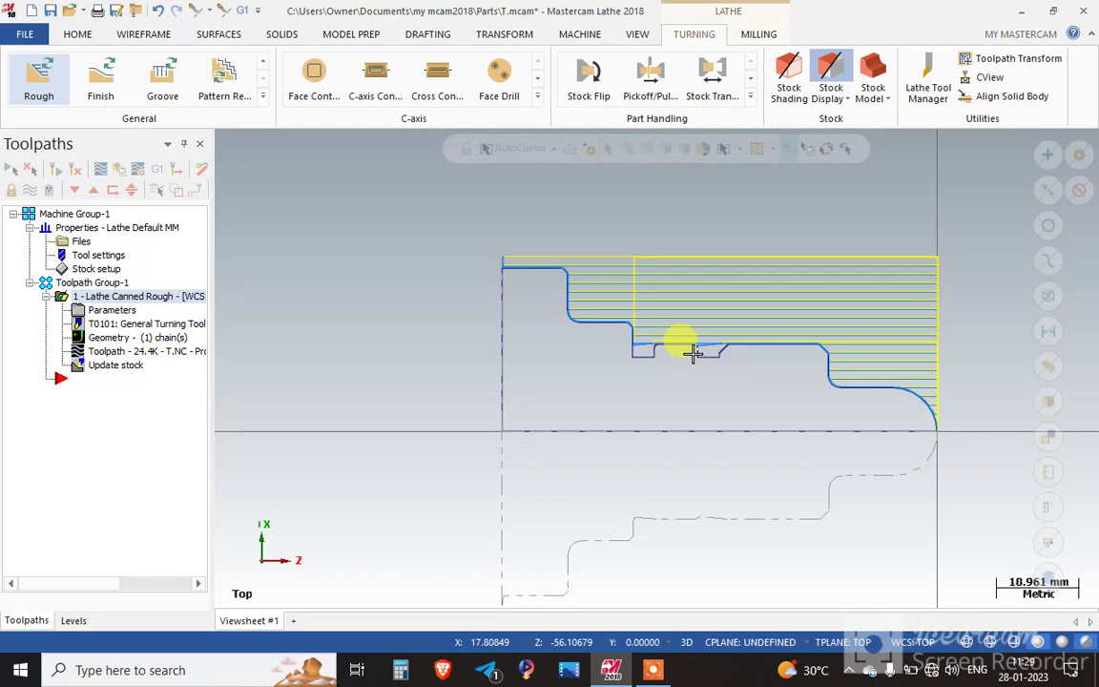
Change the canned rough's plunge cutting to the option that skips undercuts, and regenerate the toolpath
scroll(706, 350, "up", 3)
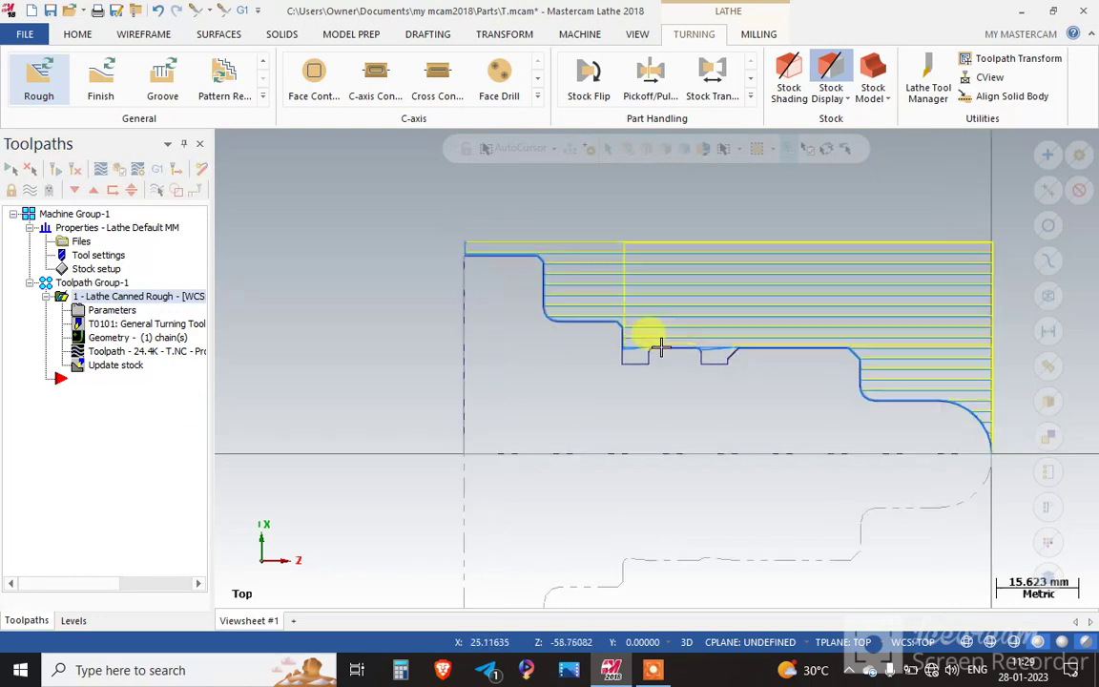
scroll(725, 336, "up", 5)
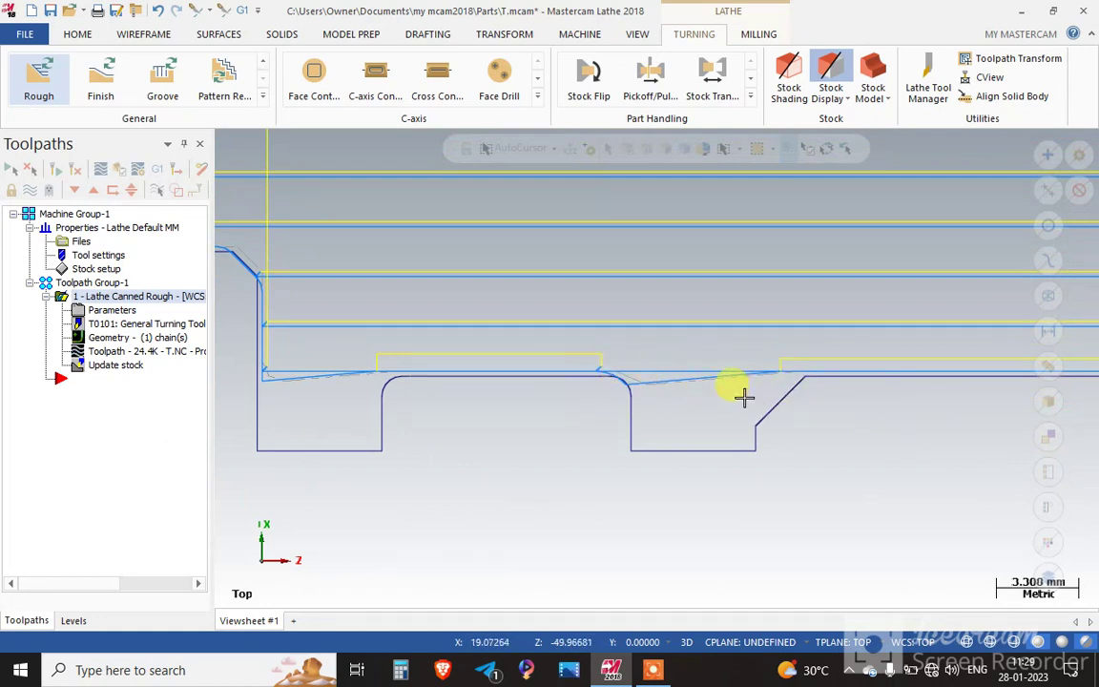
left_click(122, 298)
left_click(124, 312)
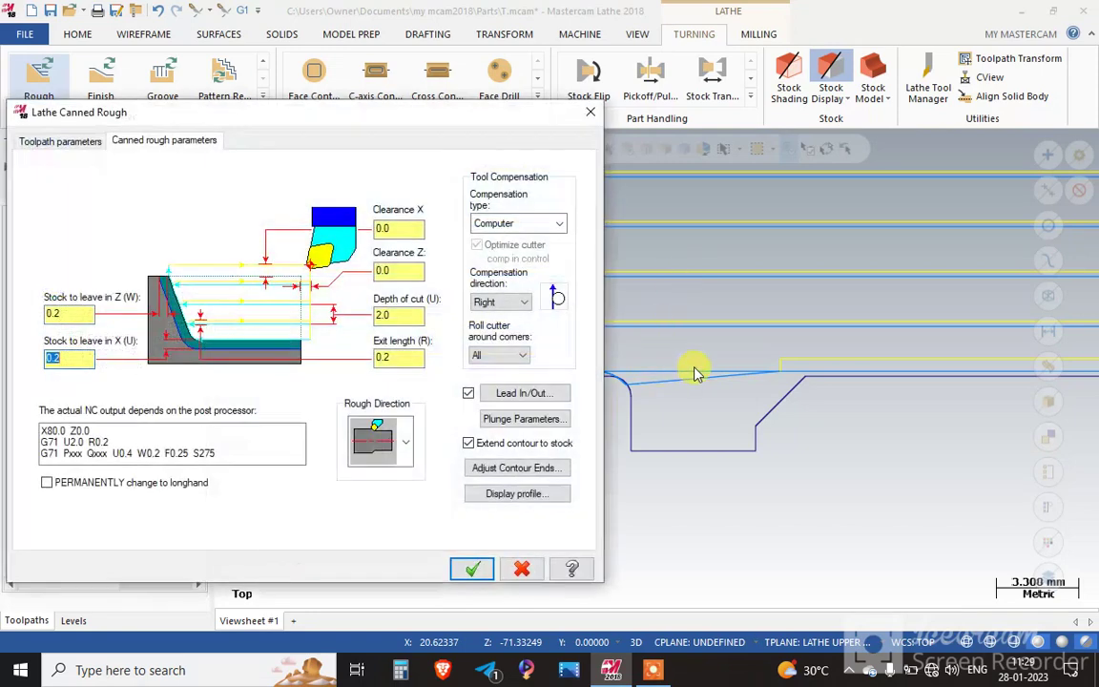
left_click(523, 418)
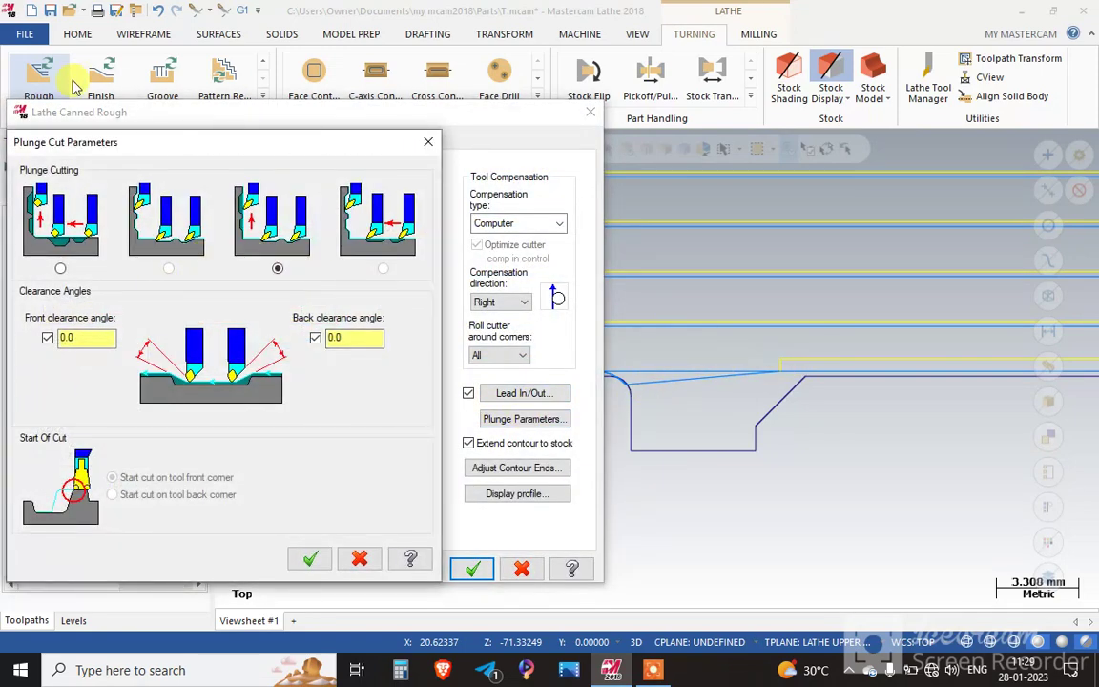
left_click(60, 270)
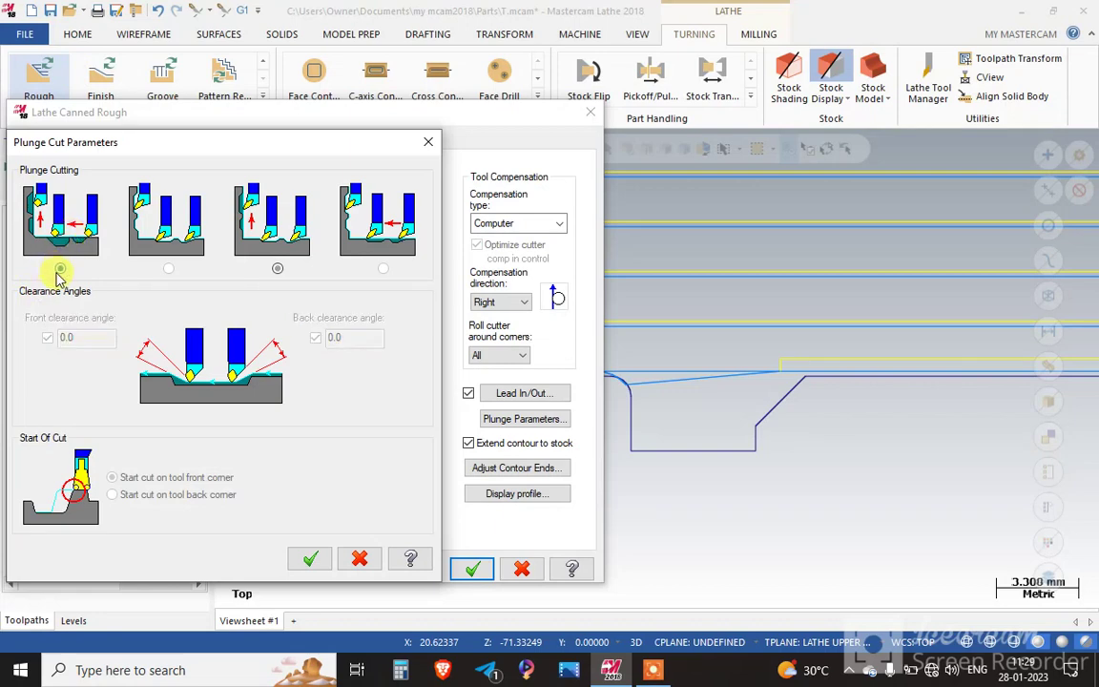
left_click(315, 559)
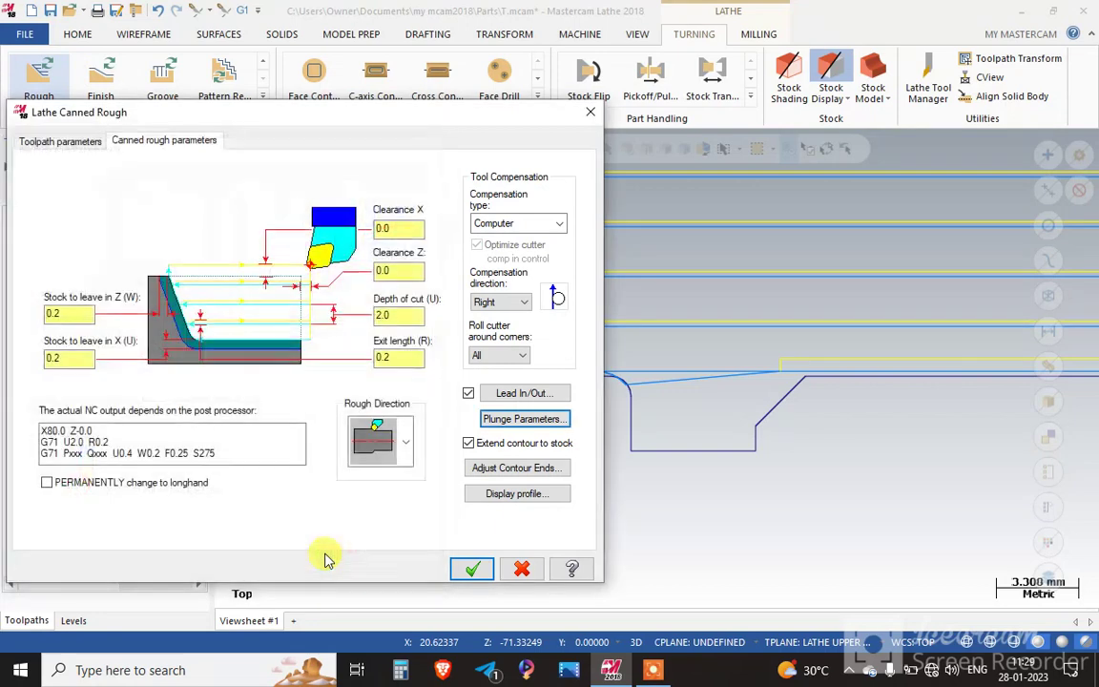
left_click(472, 569)
scroll(565, 355, "down", 2)
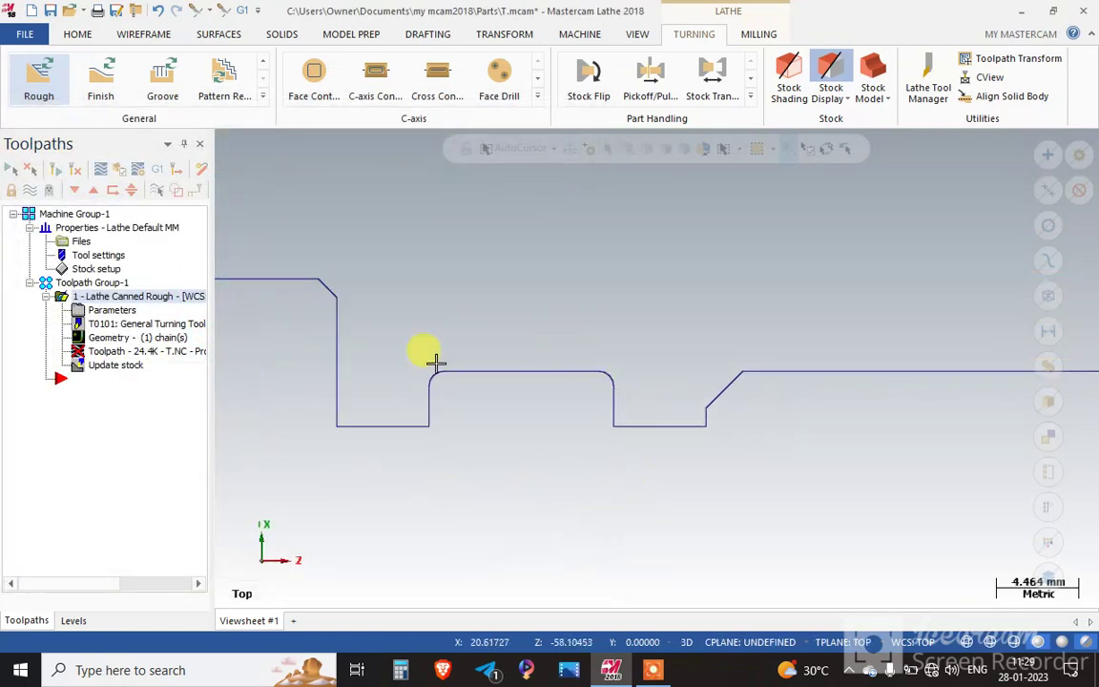
left_click(52, 177)
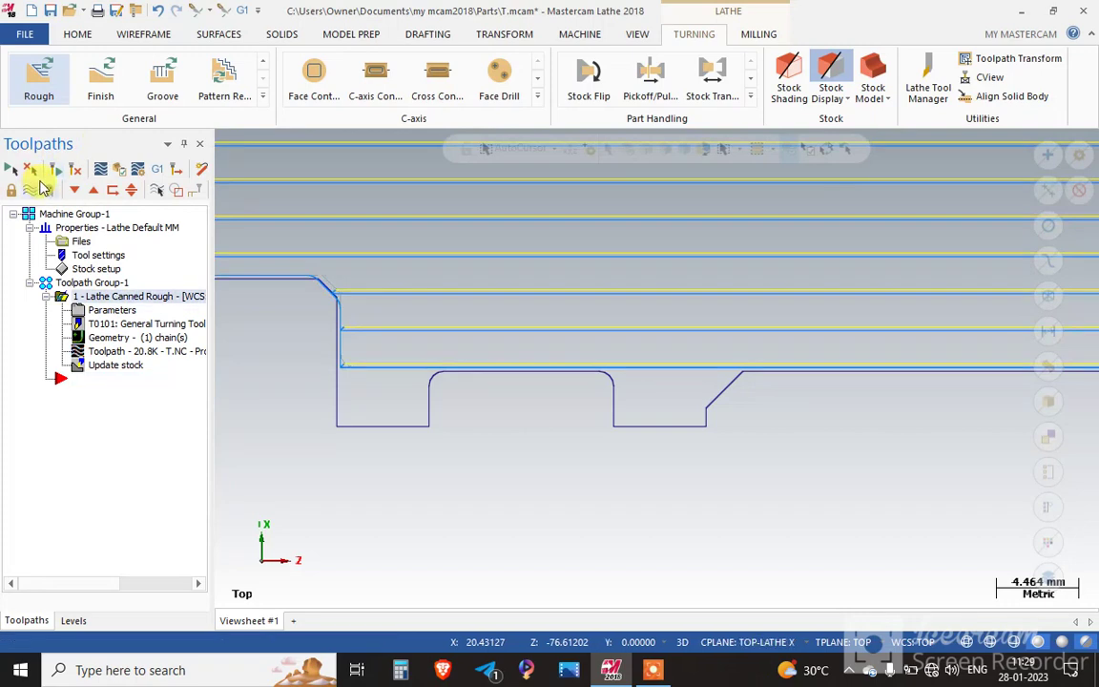
Hide the display of the canned rough toolpath over the whole profile
scroll(511, 415, "down", 2)
scroll(381, 387, "down", 5)
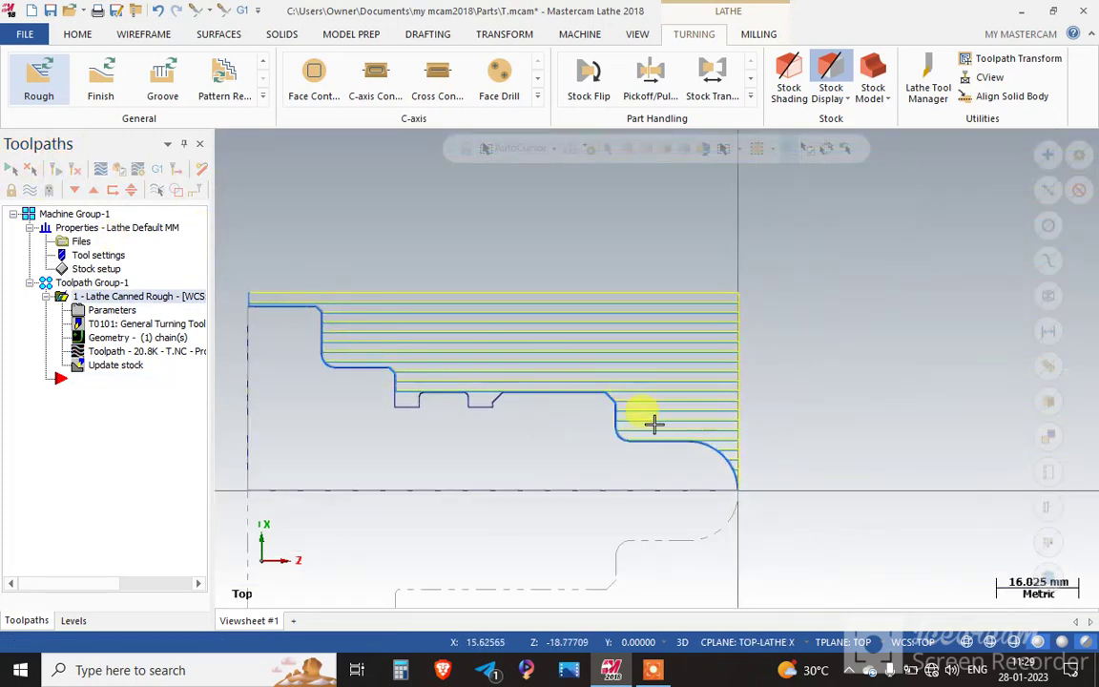
left_click(28, 190)
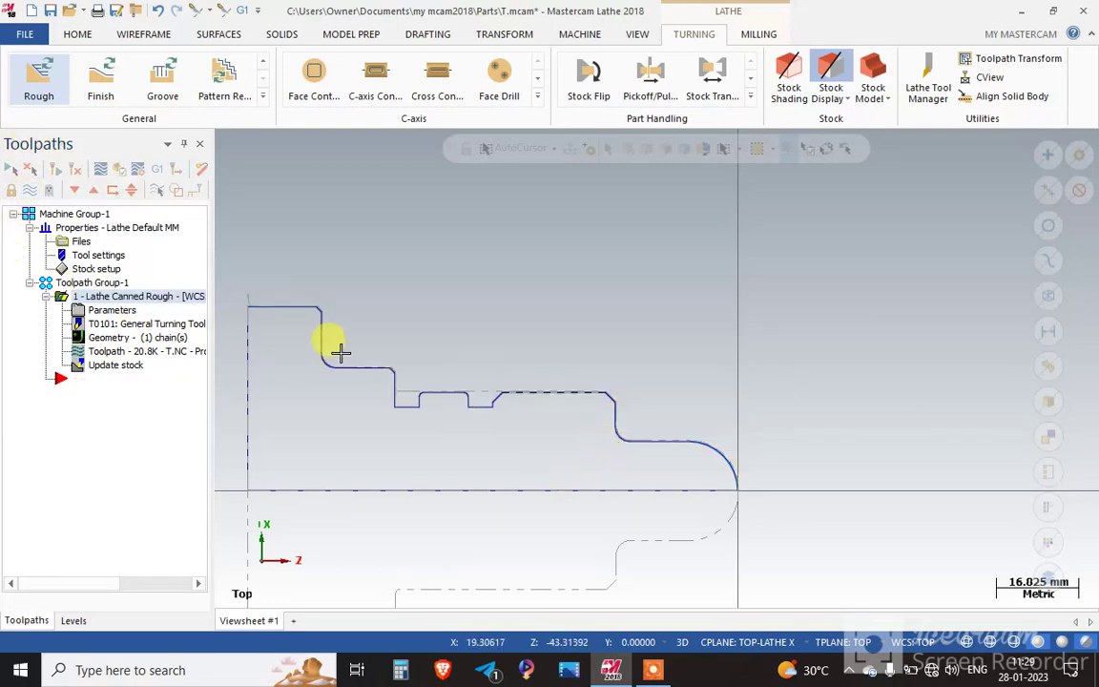
Start a Groove toolpath defined by Chain and chain both grooves from the chamfer to the vertical shoulder wall
left_click(262, 97)
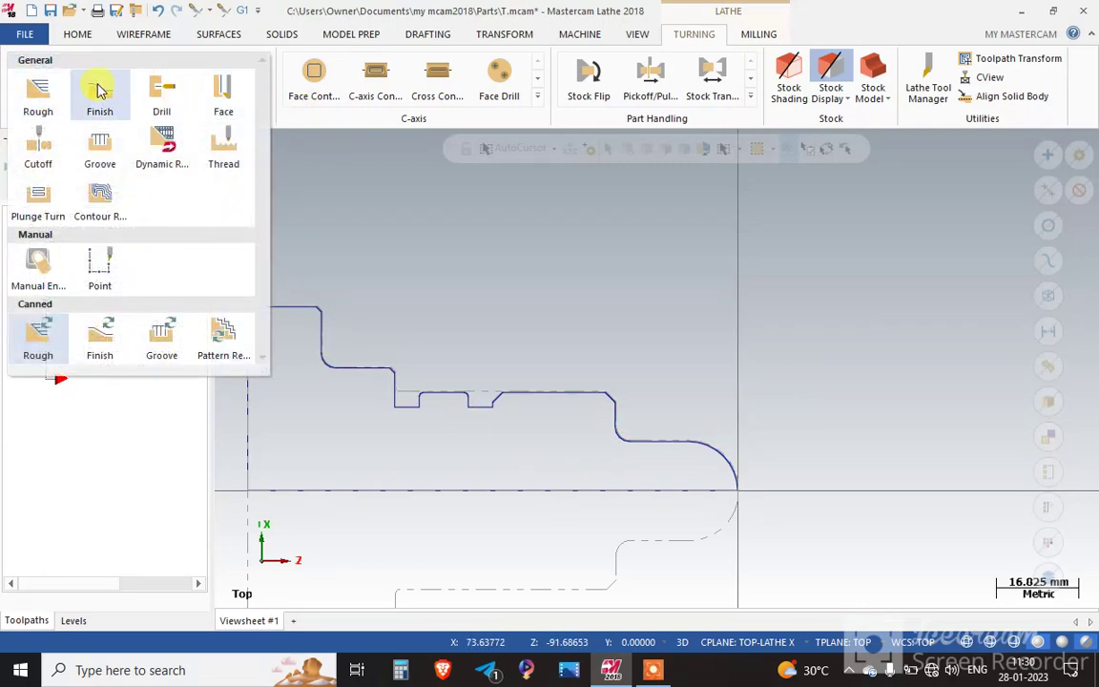
left_click(99, 145)
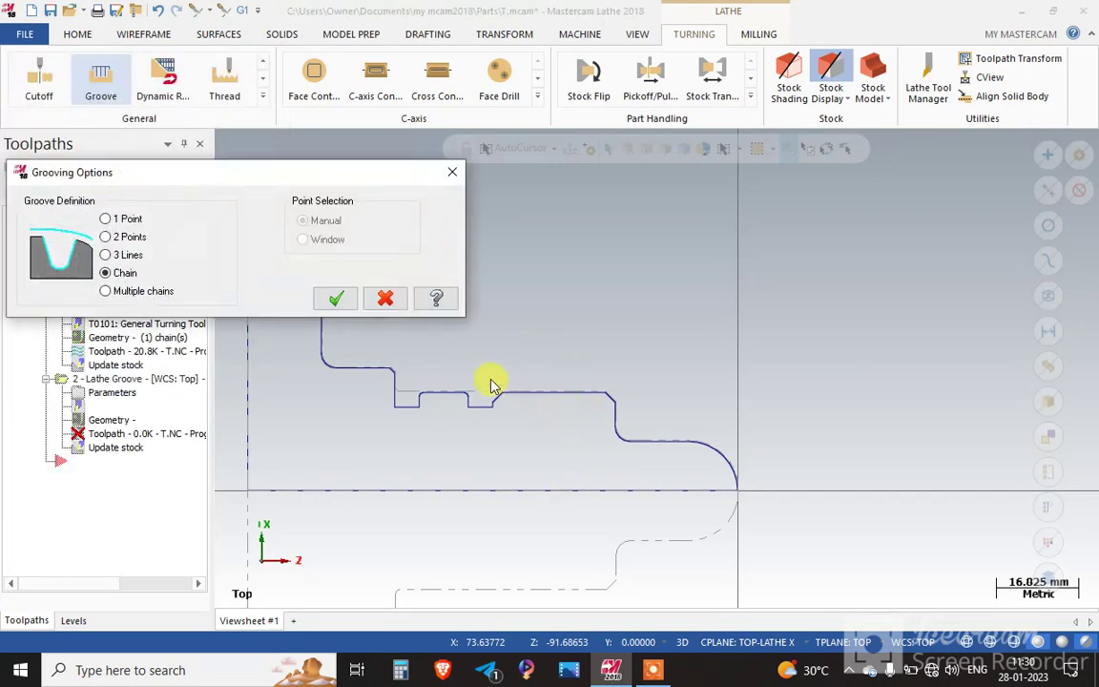
left_click(336, 300)
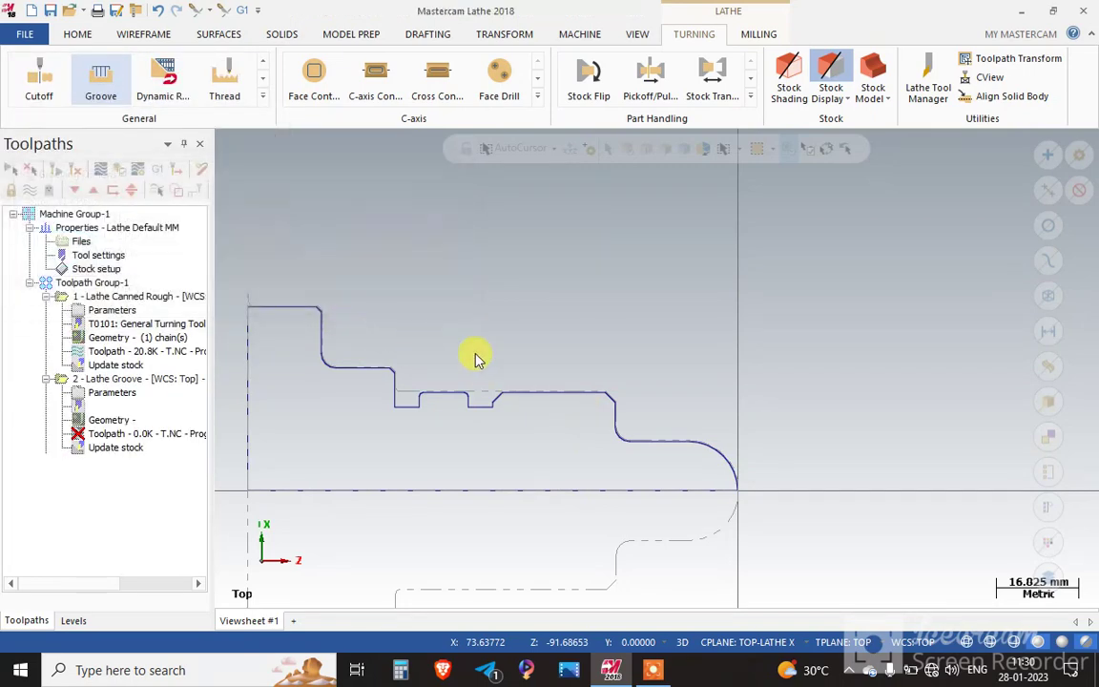
scroll(492, 391, "up", 3)
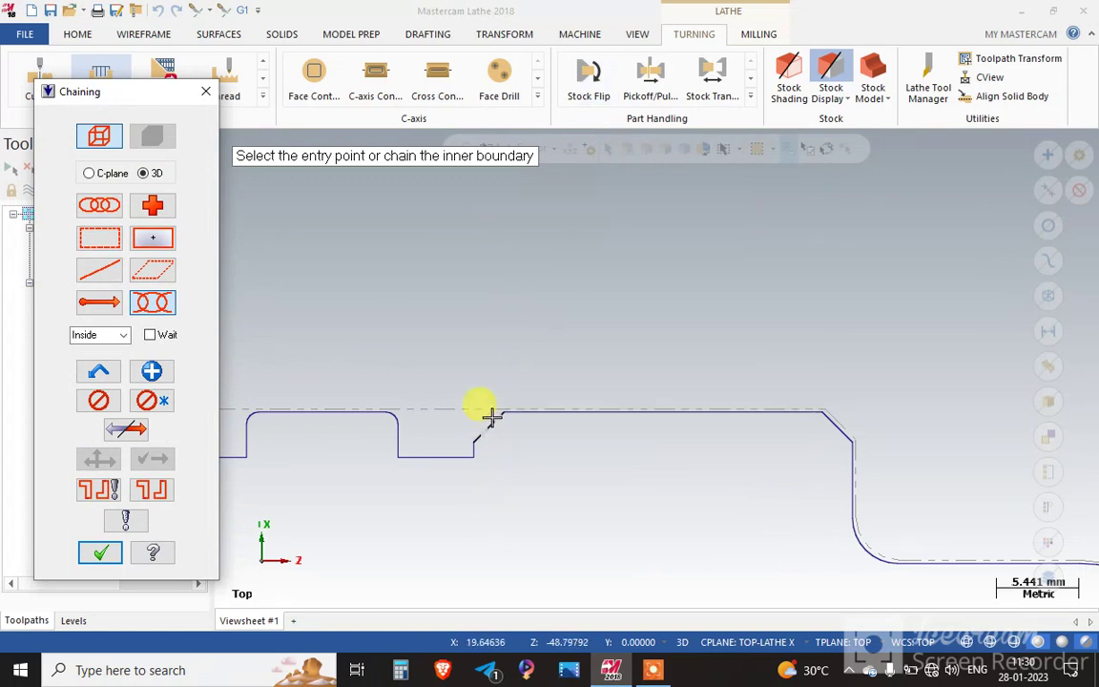
left_click(490, 417)
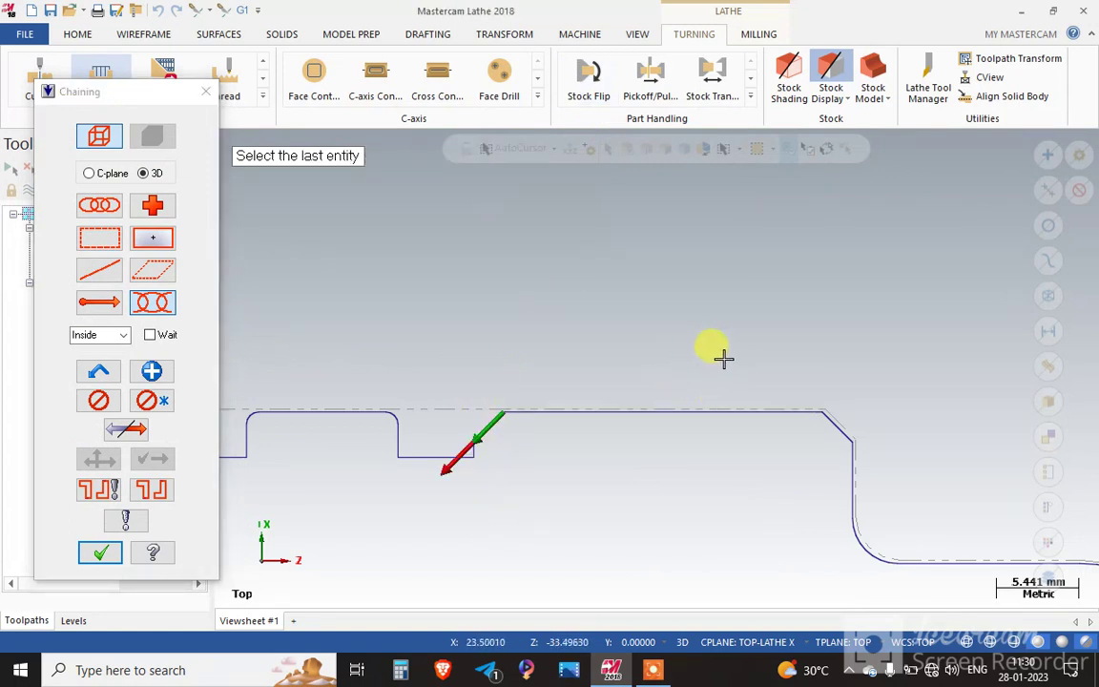
scroll(722, 357, "down", 3)
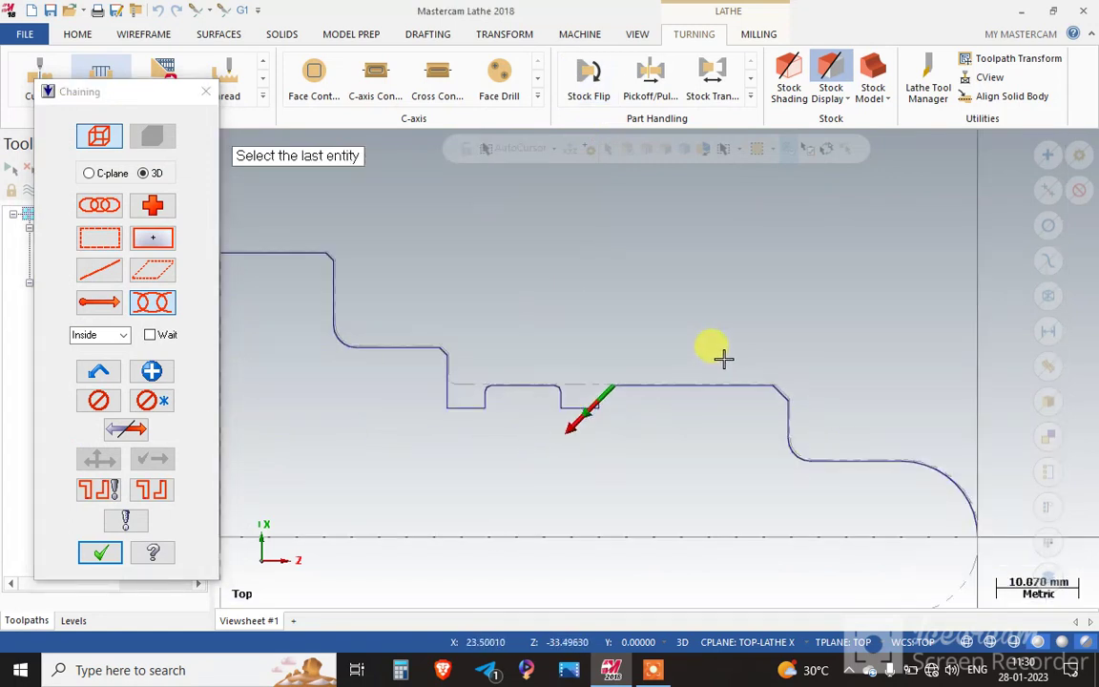
left_click(449, 359)
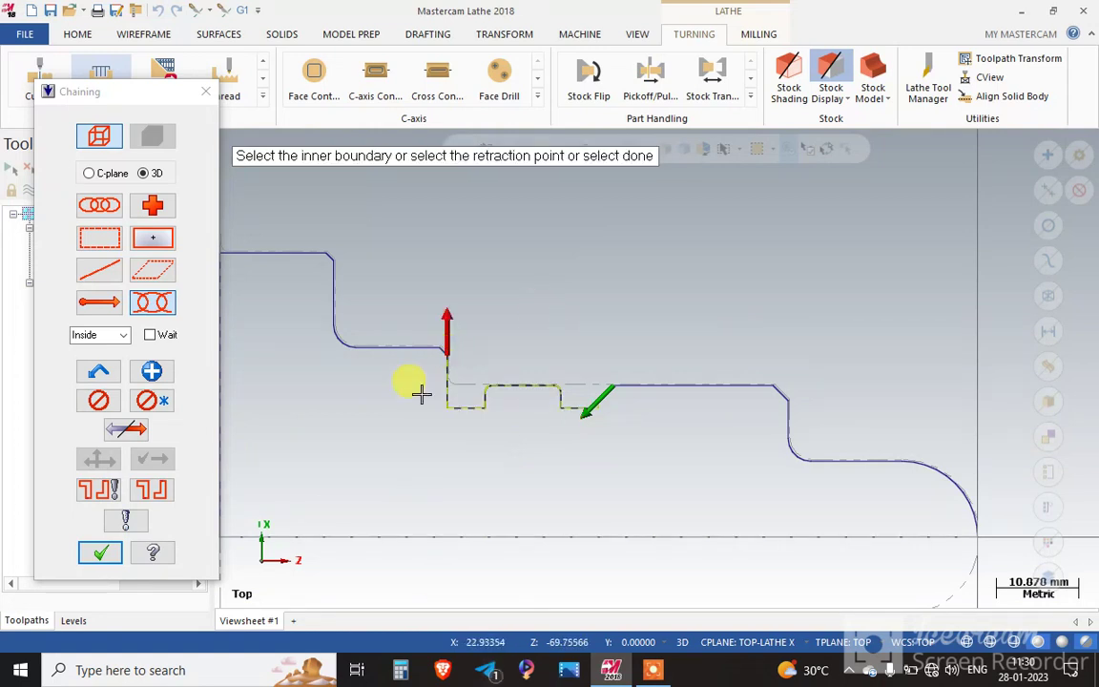
left_click(102, 554)
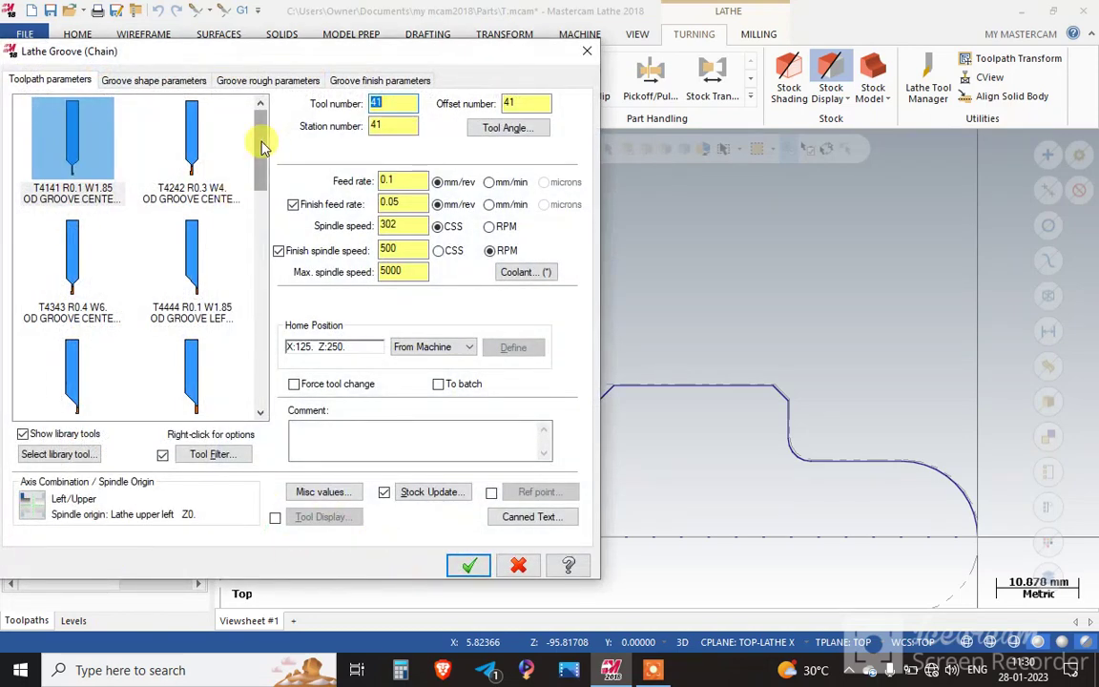
Select the OD Groove Right - Narrow tool T4747 and review its insert styles and holder definition
left_click_drag(265, 146, 263, 223)
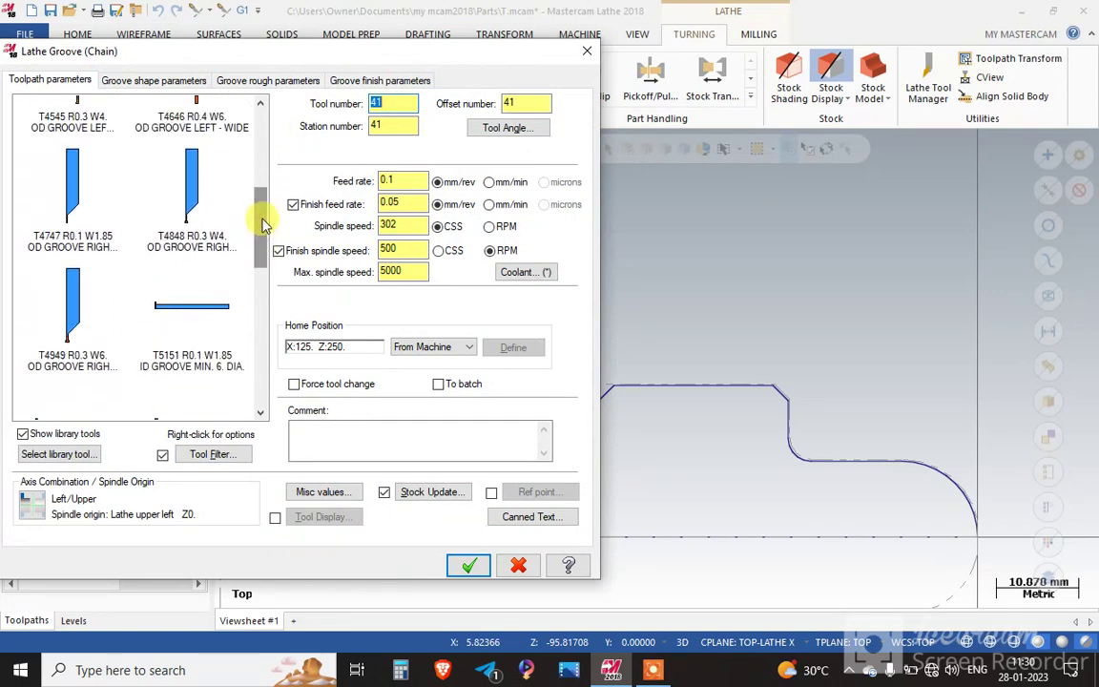
left_click(77, 205)
double_click(77, 205)
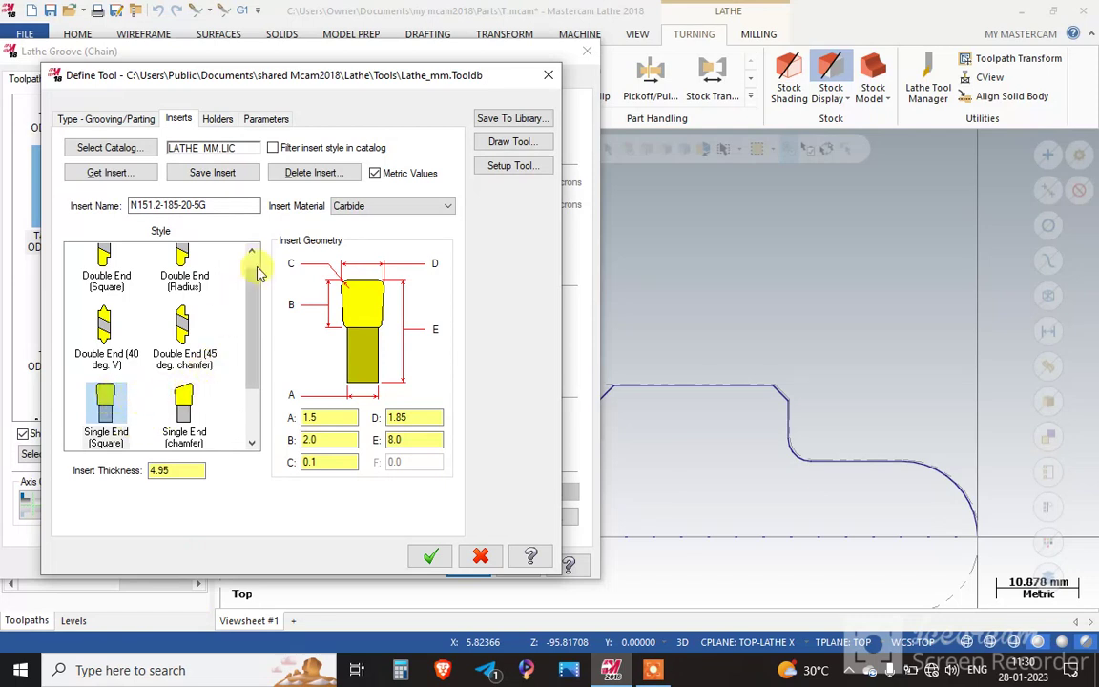
left_click_drag(253, 297, 248, 369)
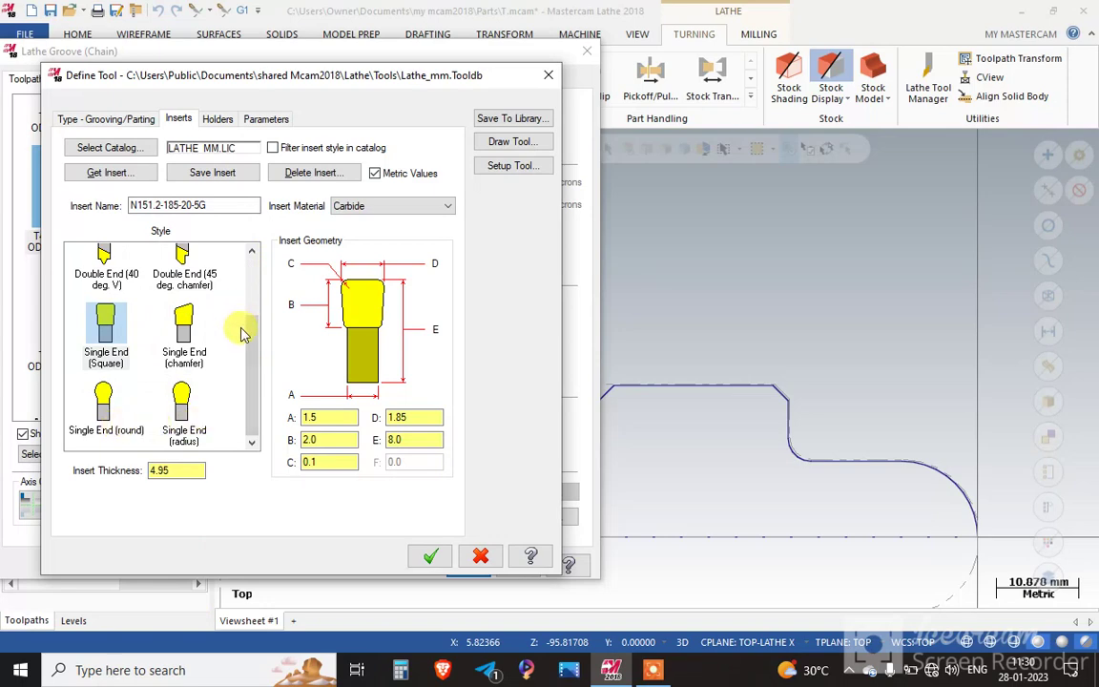
left_click_drag(248, 342, 257, 228)
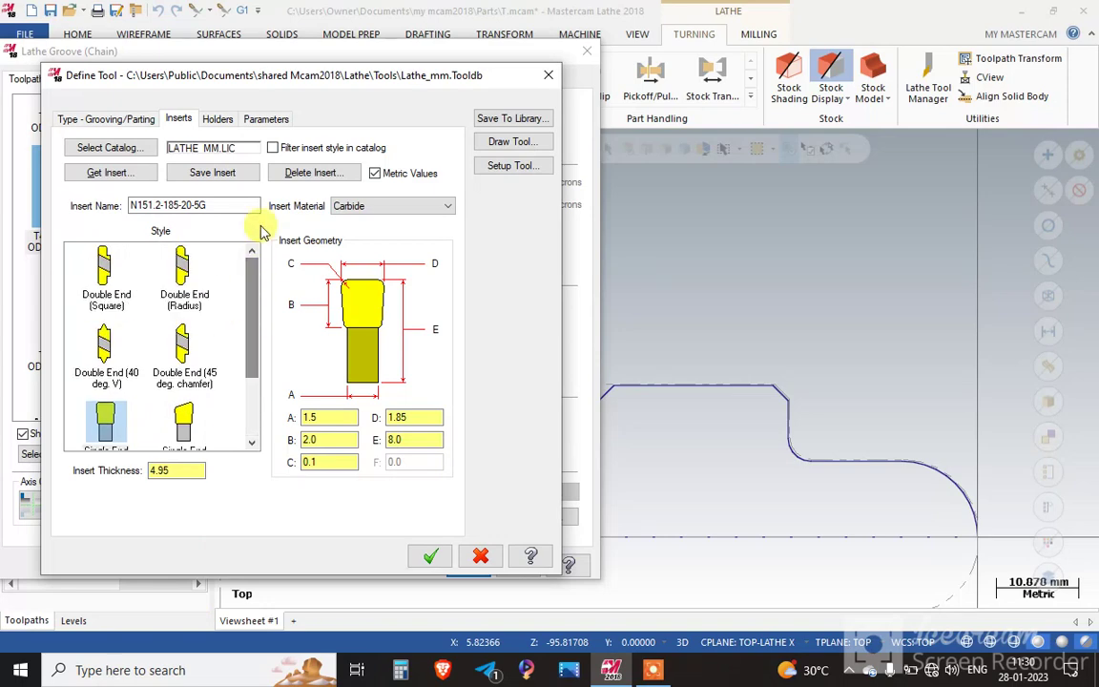
left_click(218, 119)
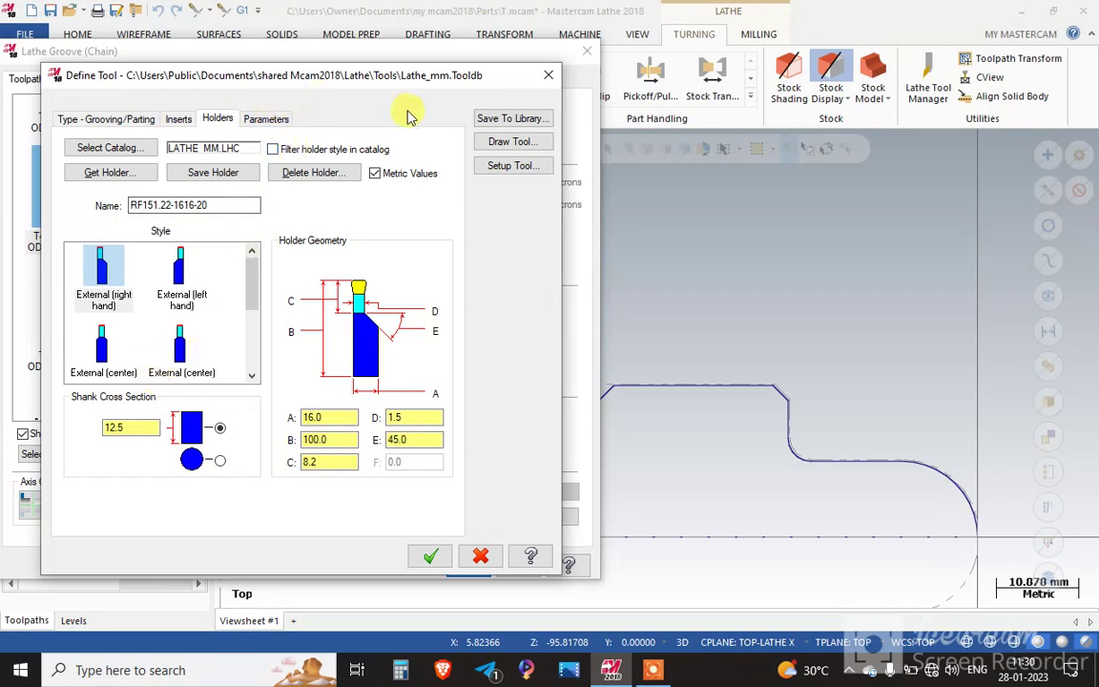
left_click(435, 556)
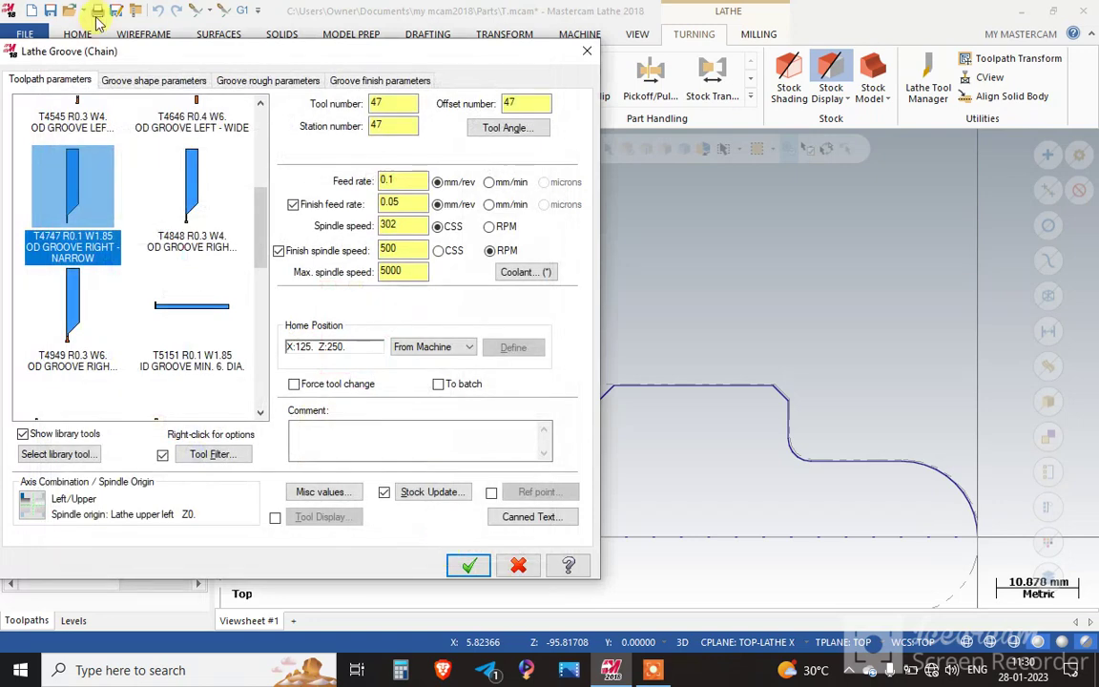
Use the stock as the groove's outer boundary with the OD groove angle, and open the groove rough parameters
left_click(175, 82)
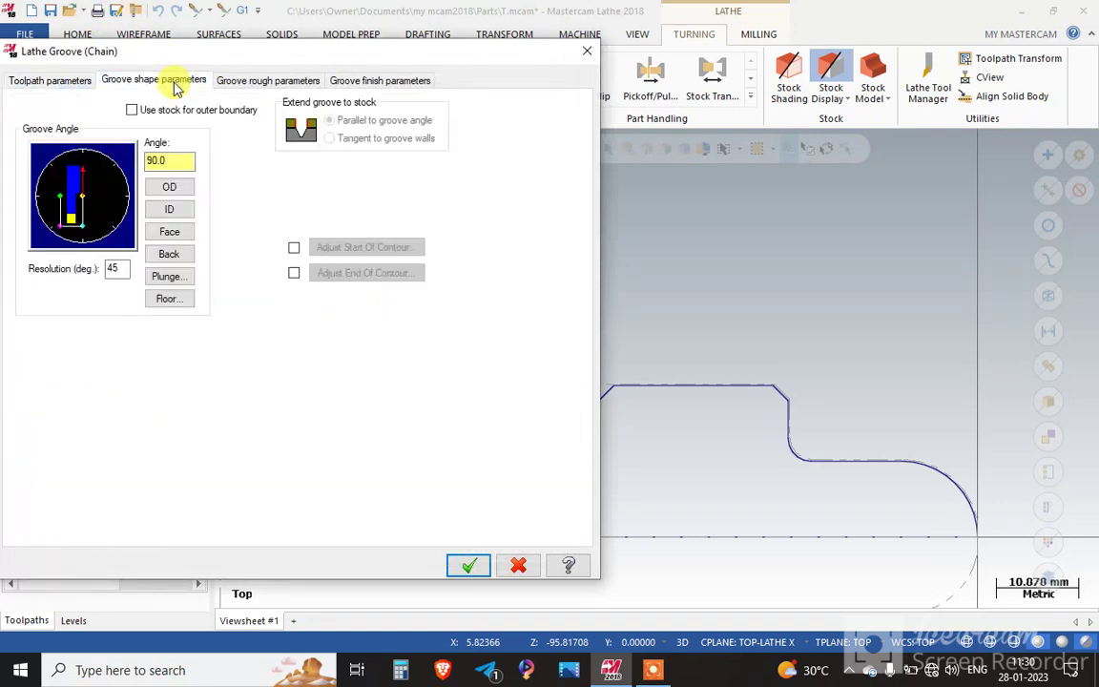
left_click(132, 111)
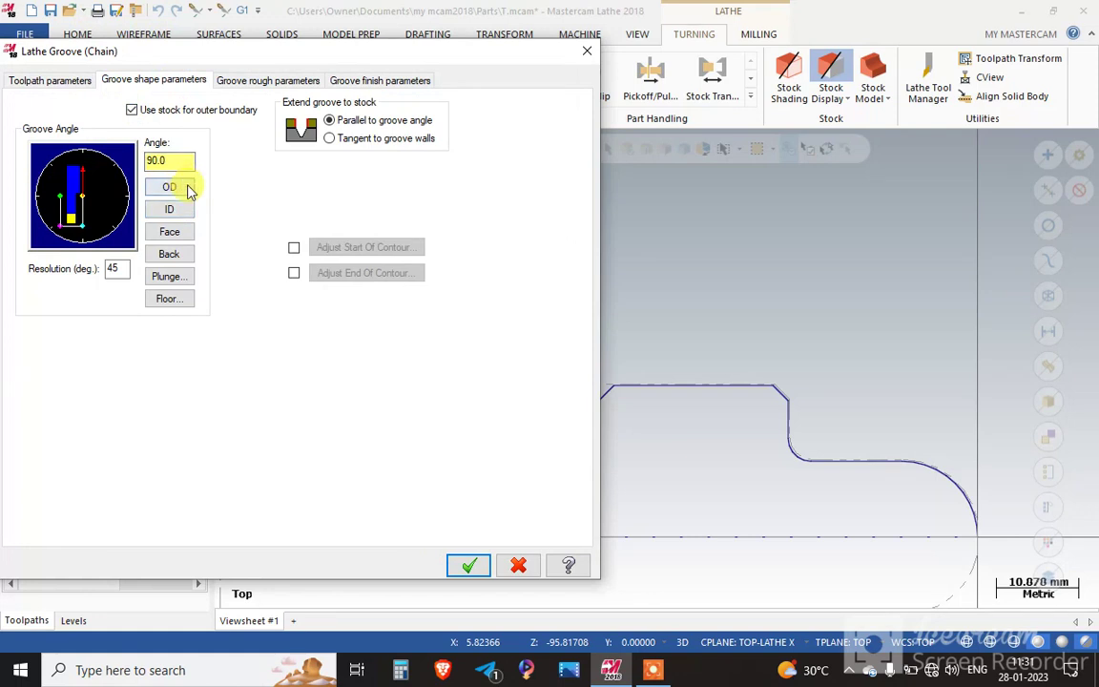
left_click(187, 190)
left_click(291, 82)
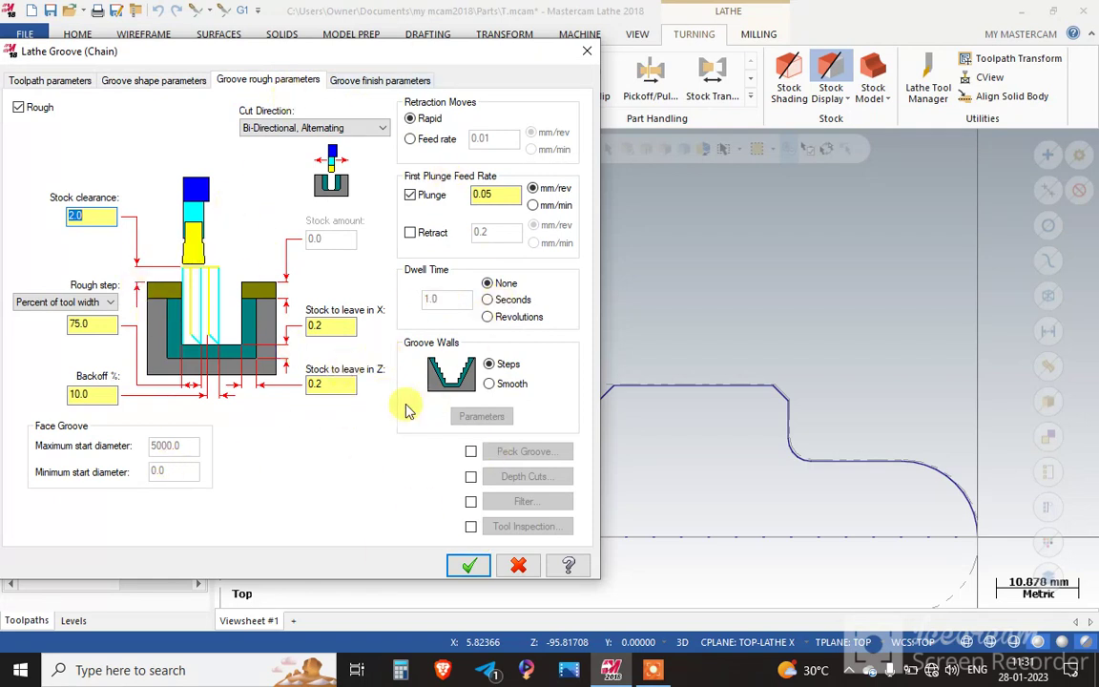
Check the groove finish parameters, accept the groove toolpath, and hide its display
left_click(398, 83)
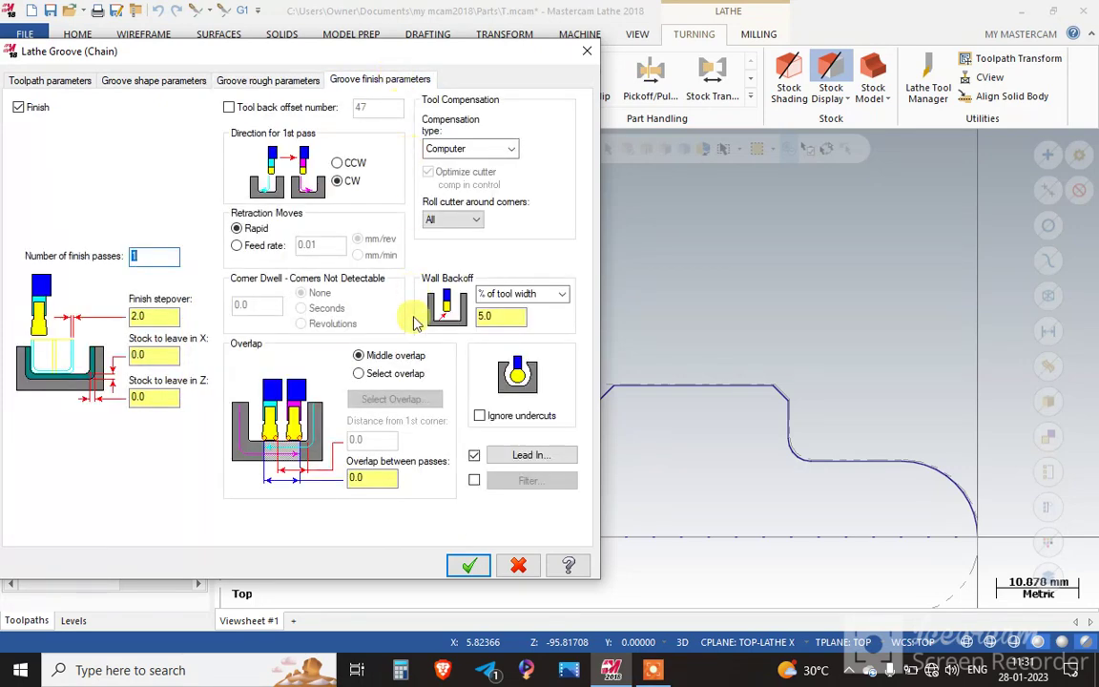
left_click(467, 567)
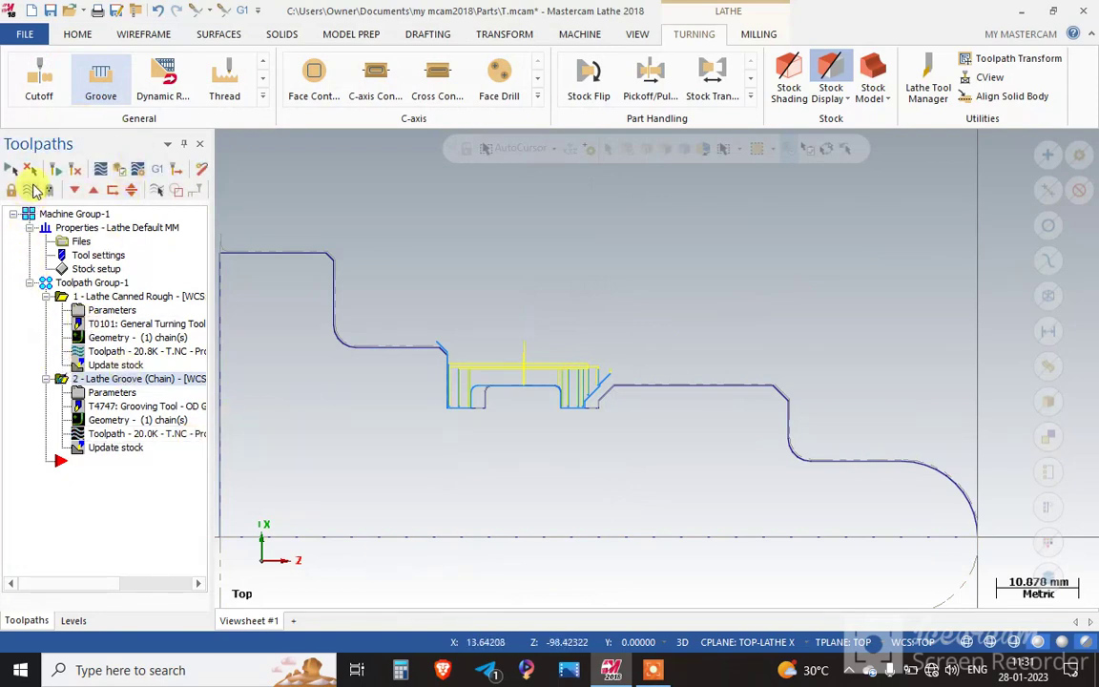
left_click(32, 189)
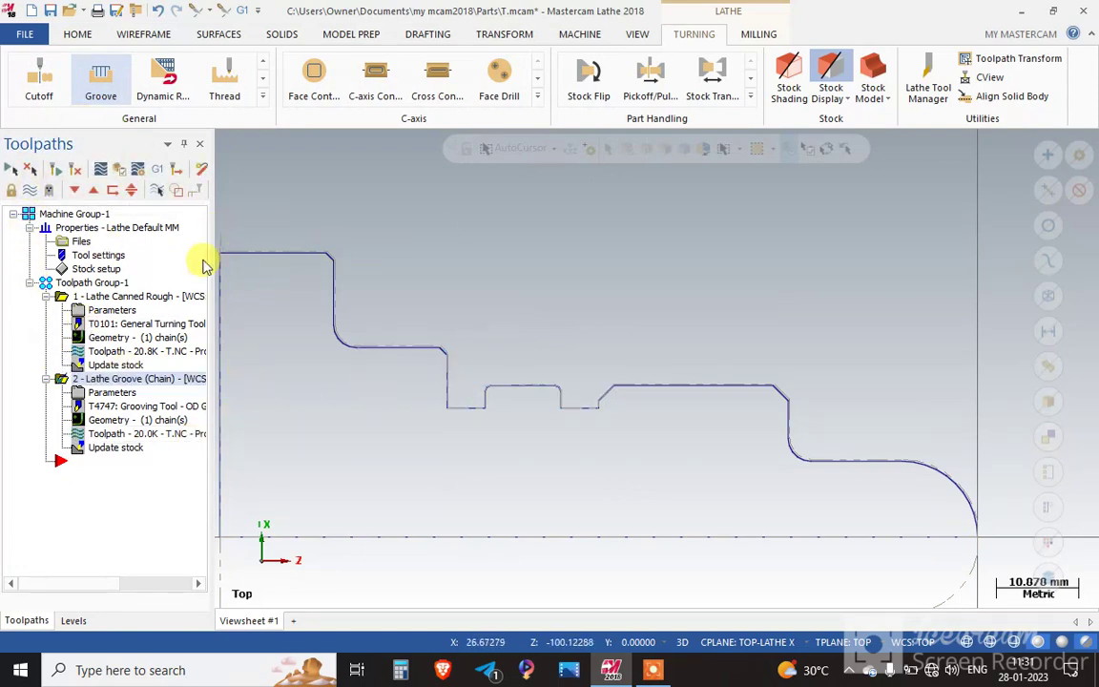
Start a Finish toolpath and chain the whole outer profile from the rounded nose arc to the largest diameter
left_click(262, 103)
left_click(95, 97)
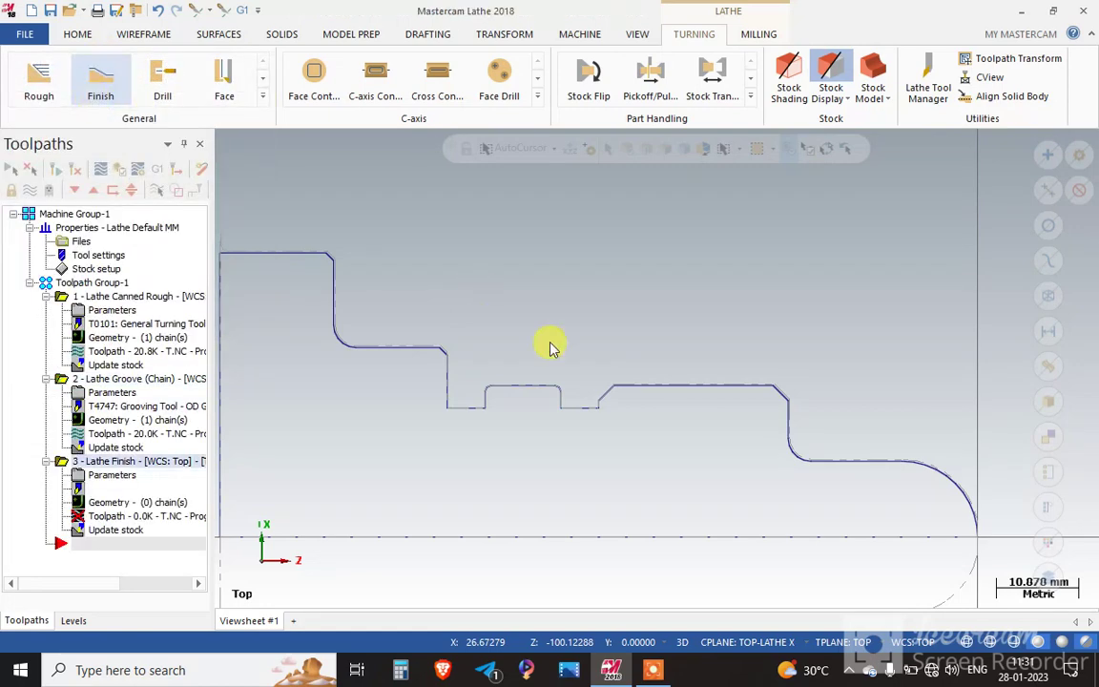
left_click(958, 497)
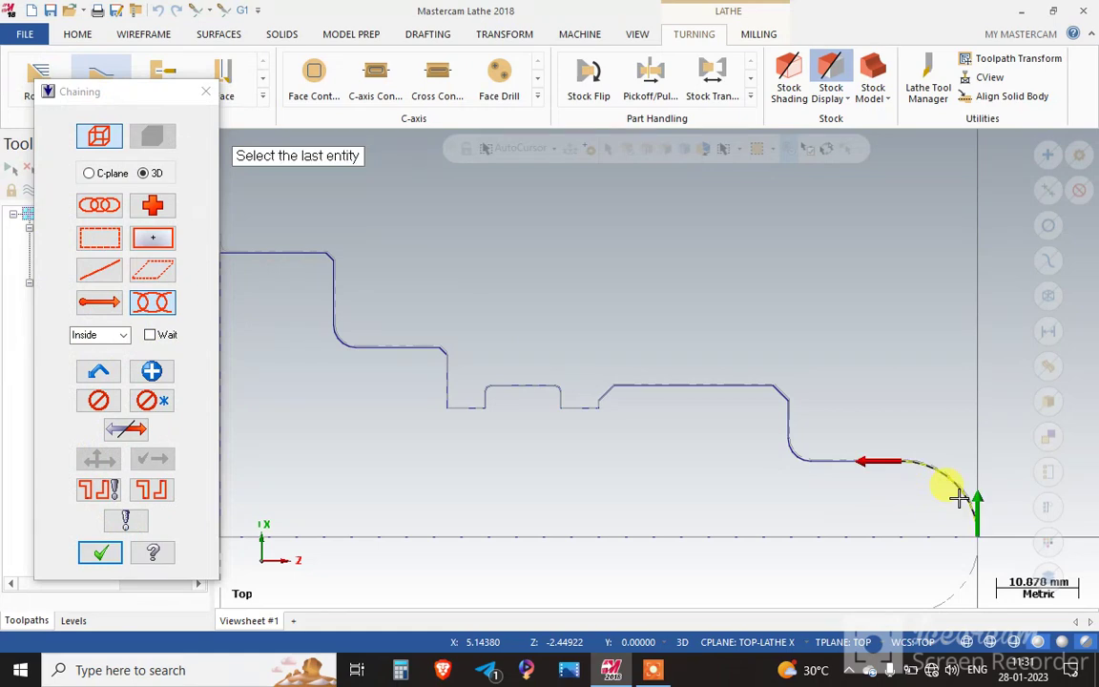
scroll(958, 496, "down", 1)
left_click(318, 268)
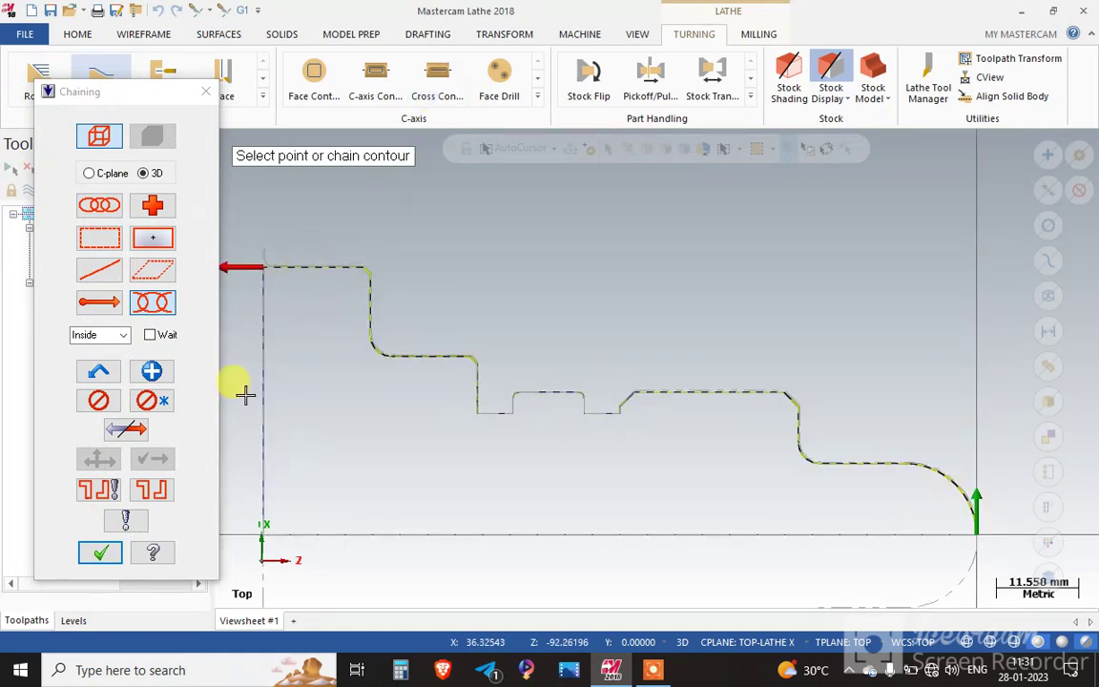
left_click(92, 554)
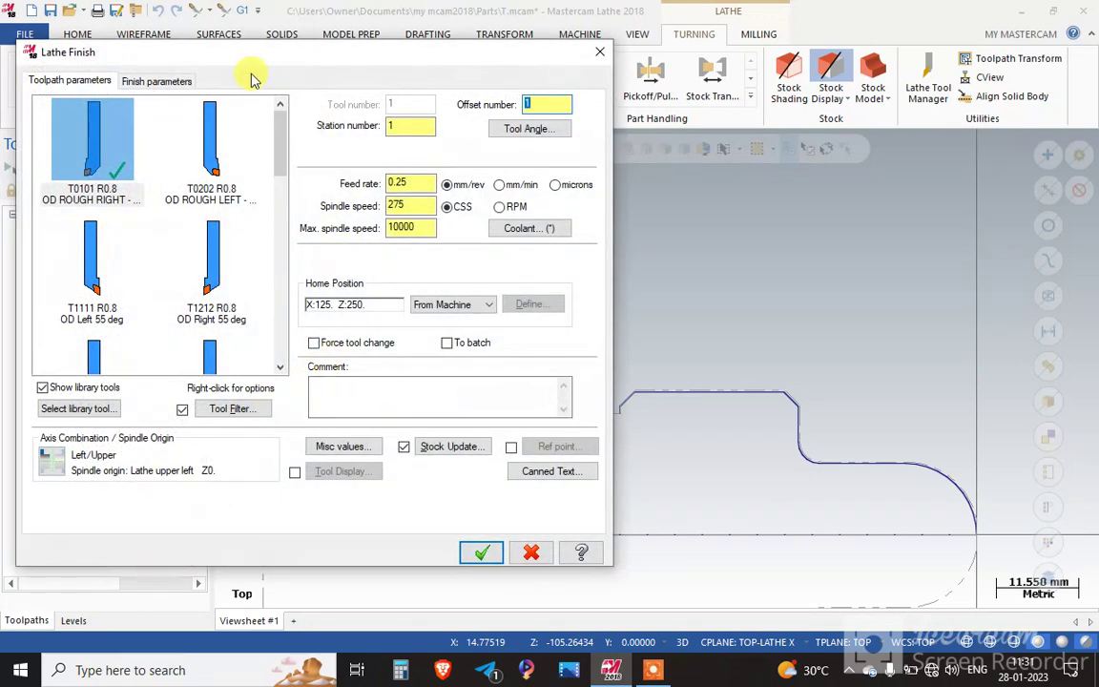
Create the finish toolpath with the OD Finish Right - 35 deg tool T2121 and the contour extended to stock
scroll(281, 153, "down", 1)
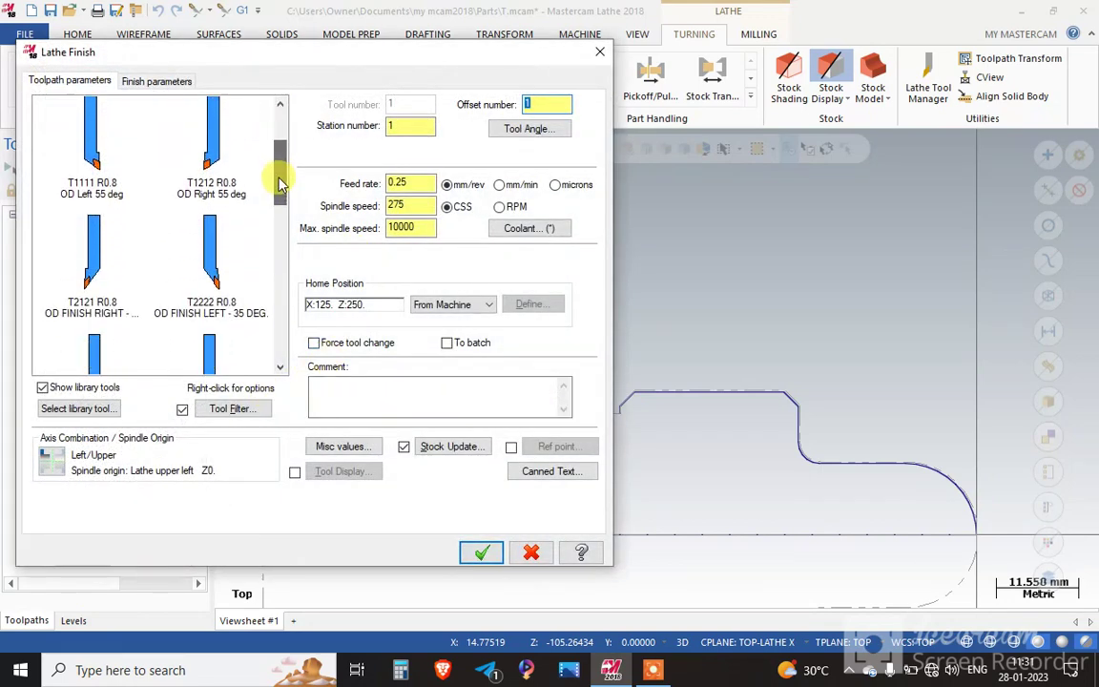
left_click(91, 260)
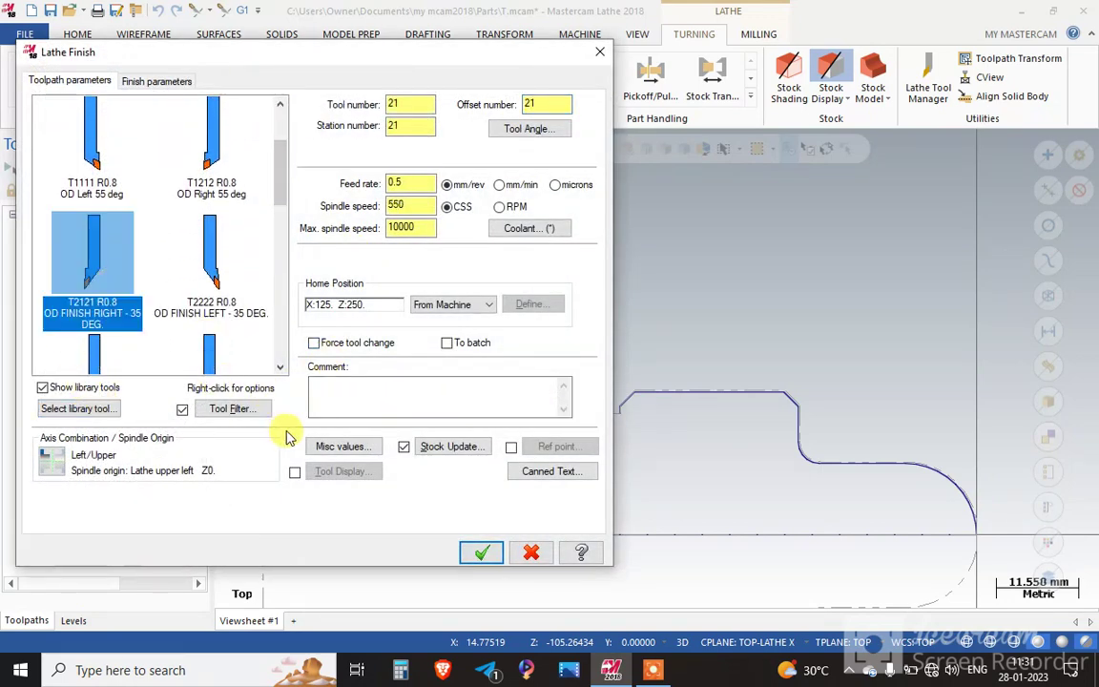
left_click(155, 82)
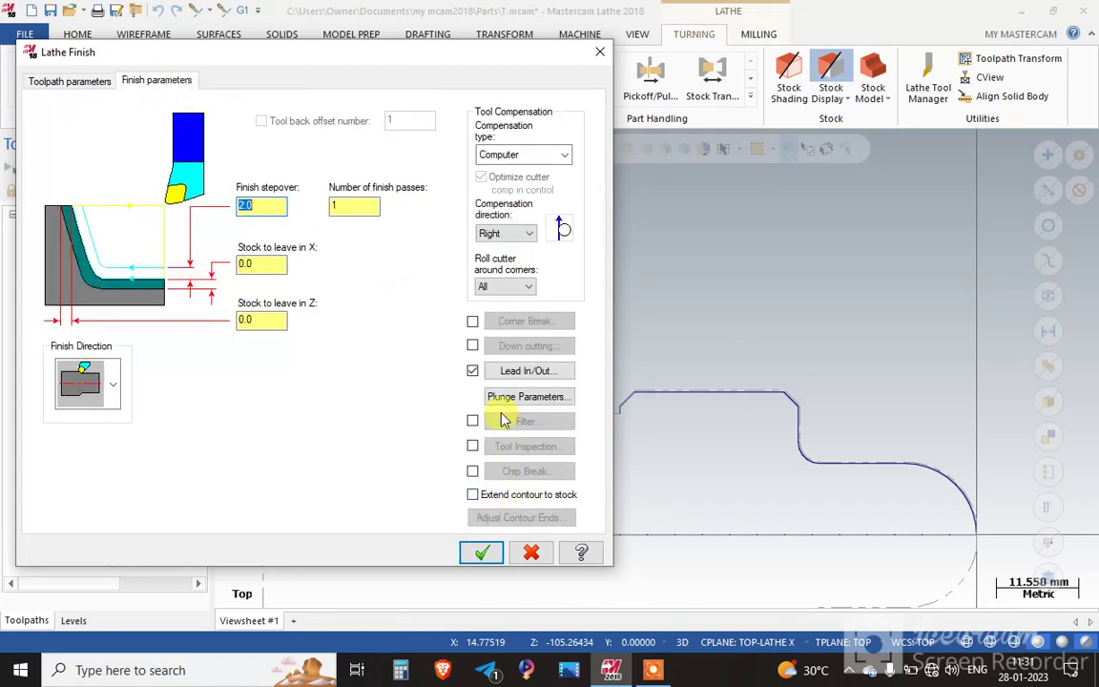
left_click(474, 495)
left_click(479, 553)
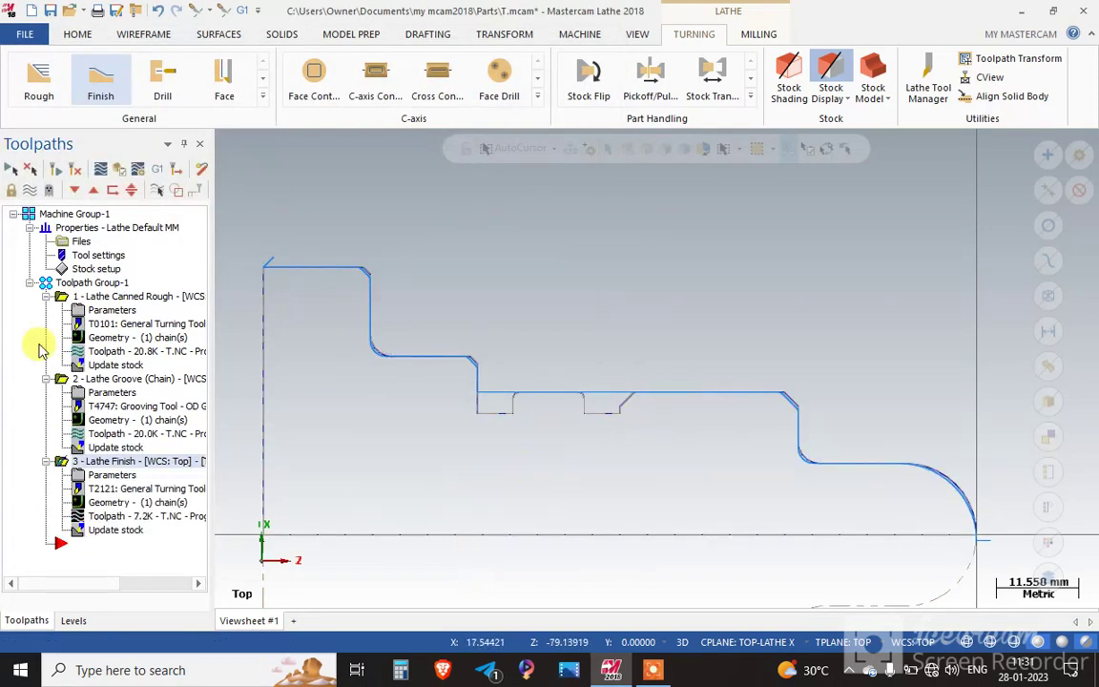
Verify the lathe finish toolpath in the simulator, inspect the machined part, and close the simulator
left_click(131, 172)
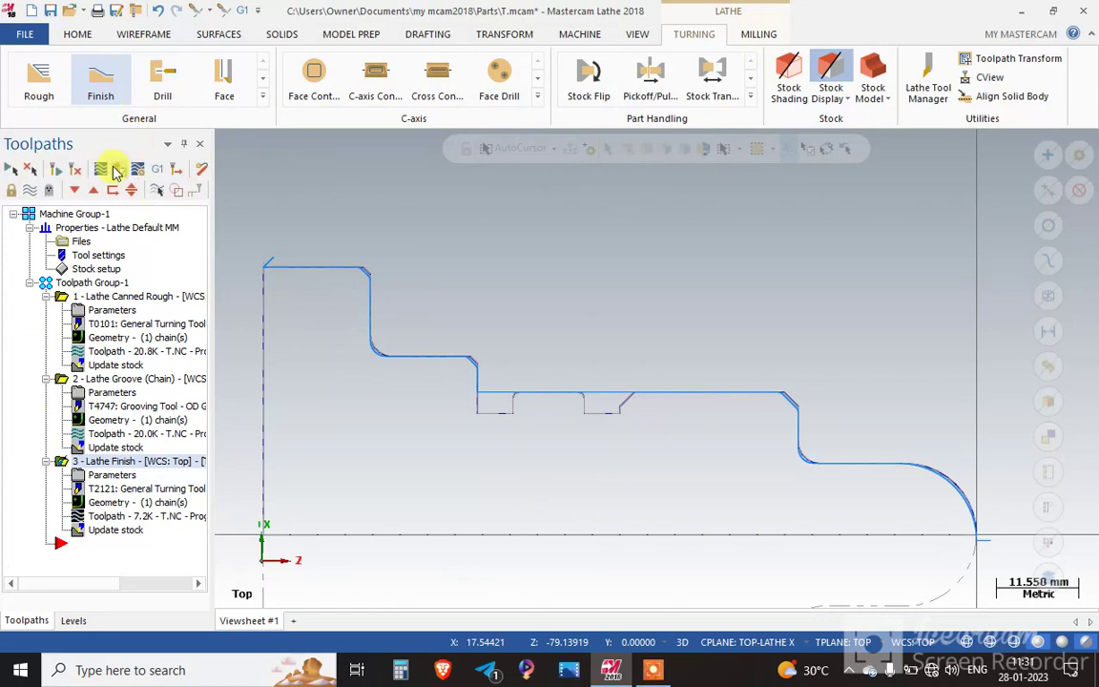
left_click(115, 172)
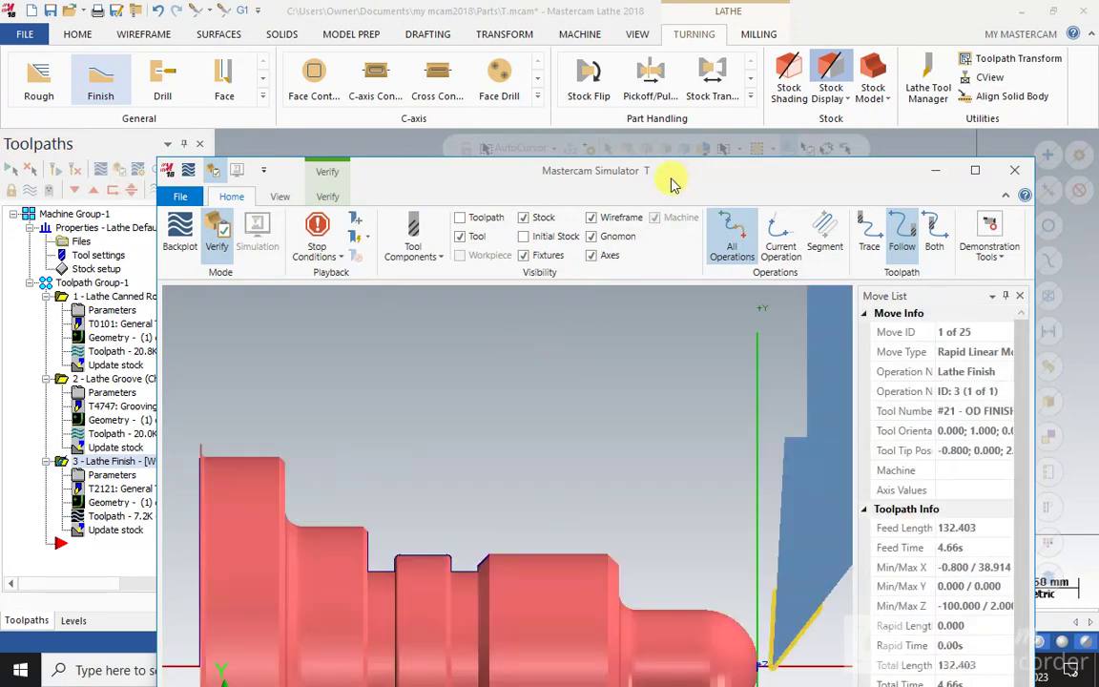
left_click_drag(671, 182, 675, 19)
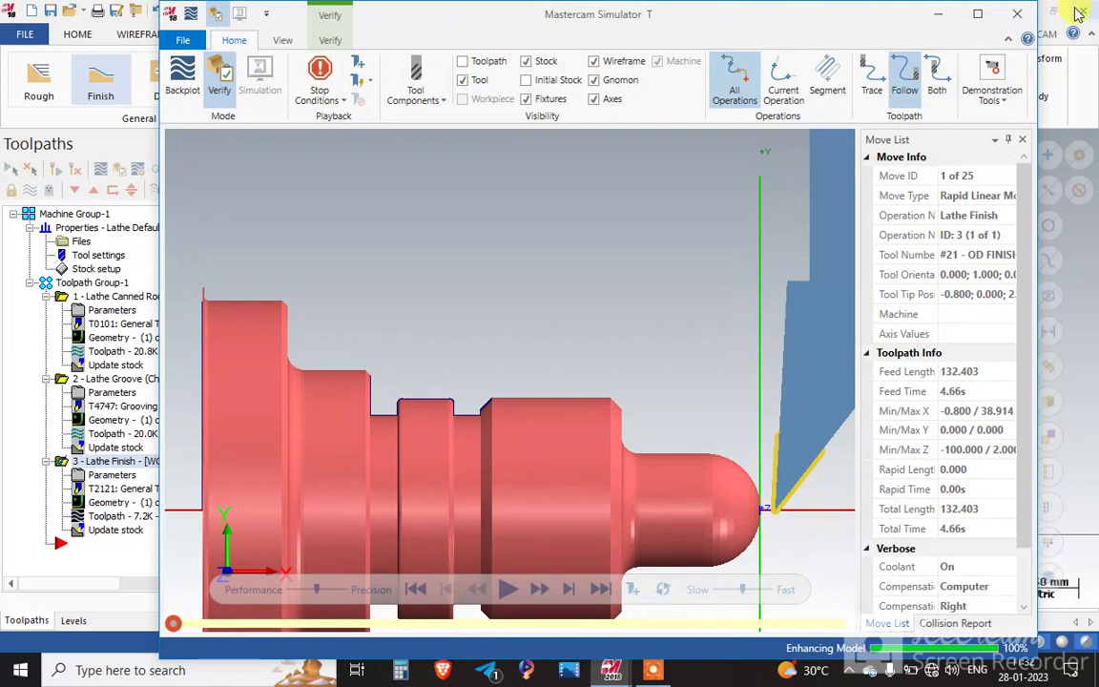
left_click(1019, 16)
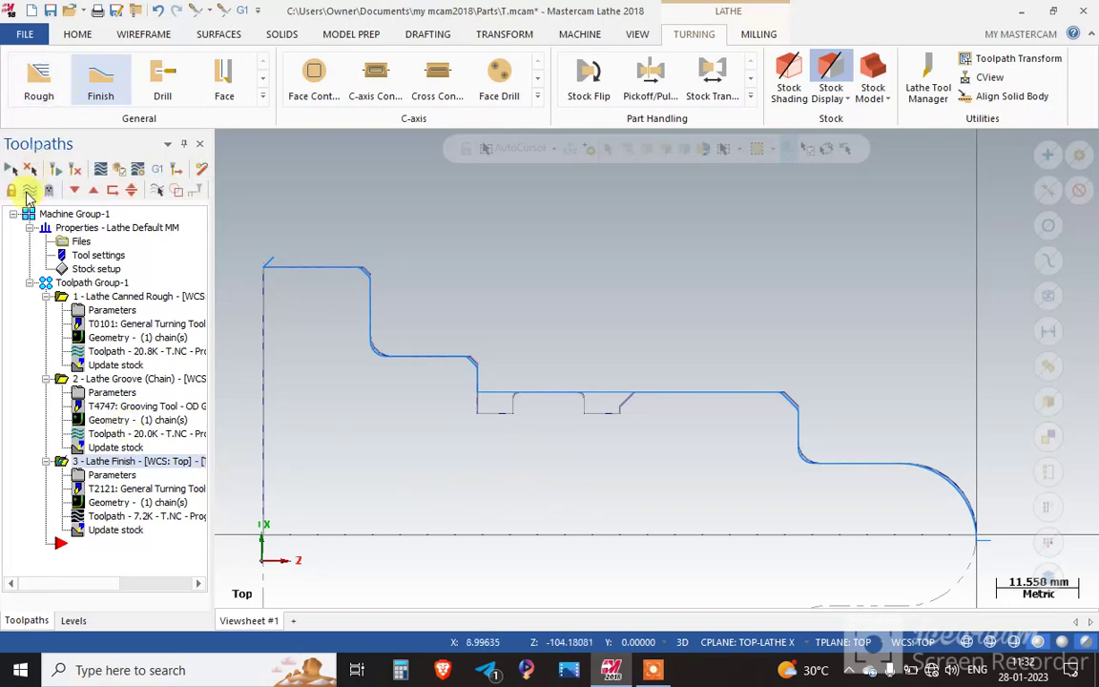
Measure the vertical distance from the chamfer's upper corner near the nose to the centreline with a temporary vertical dimension
left_click(263, 99)
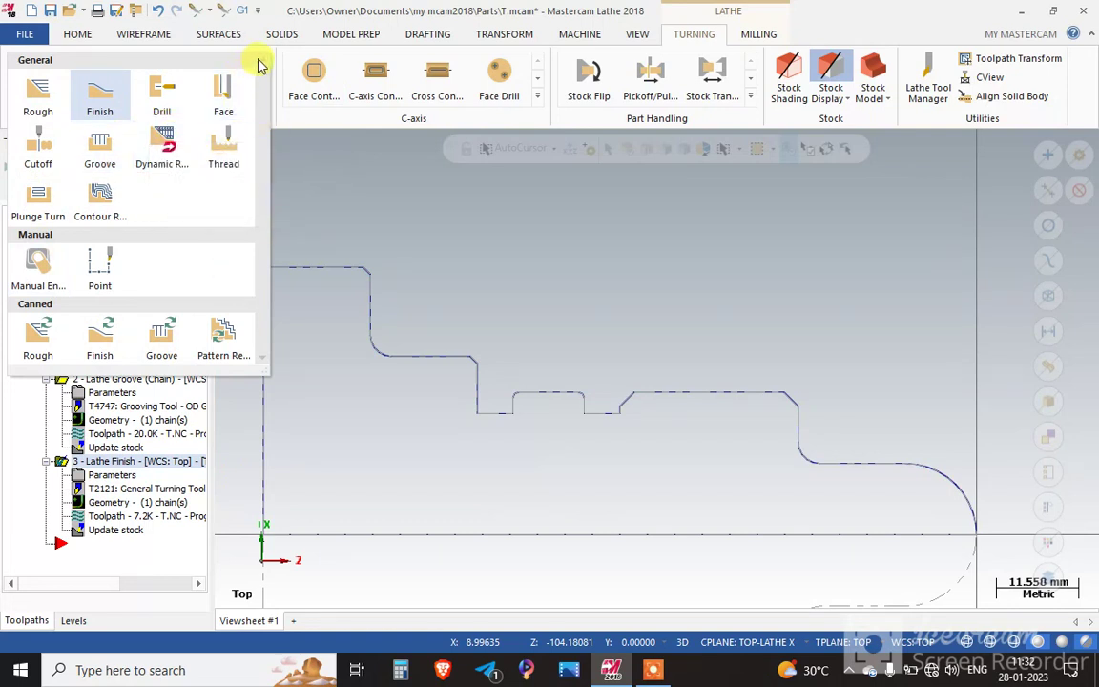
left_click(292, 8)
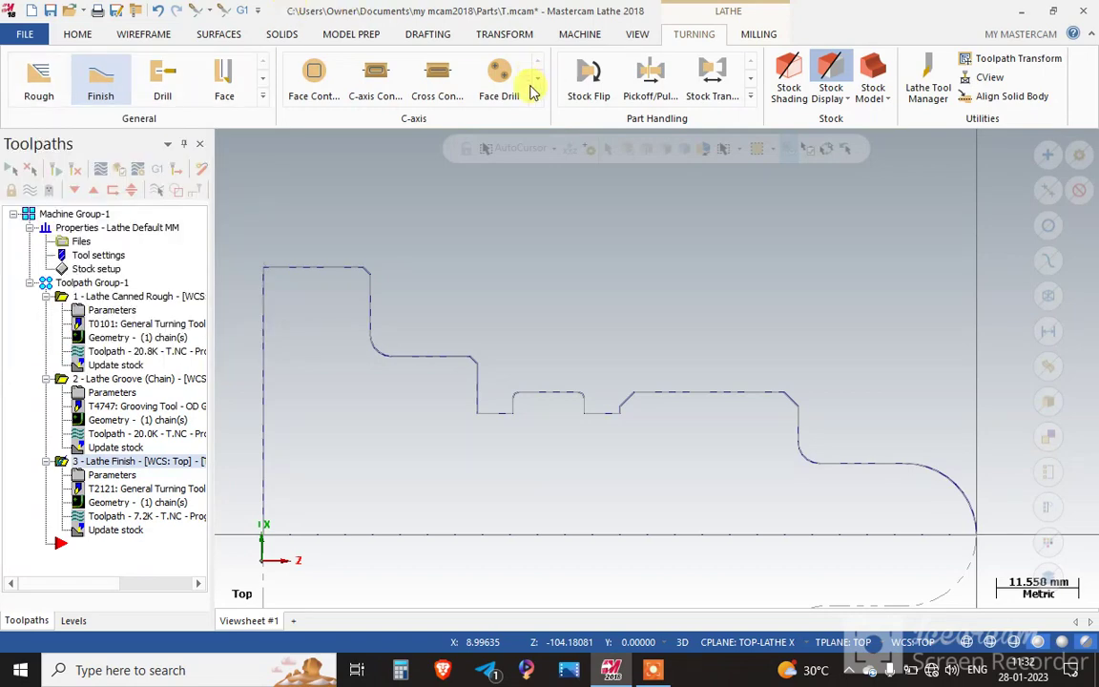
left_click(432, 34)
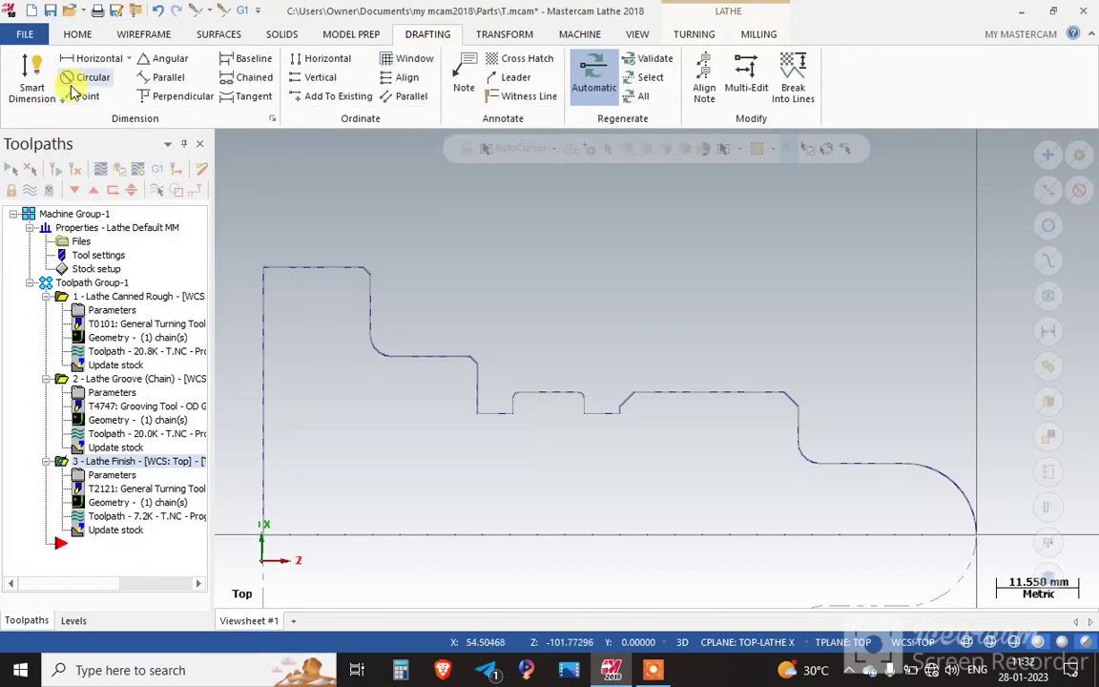
left_click(129, 58)
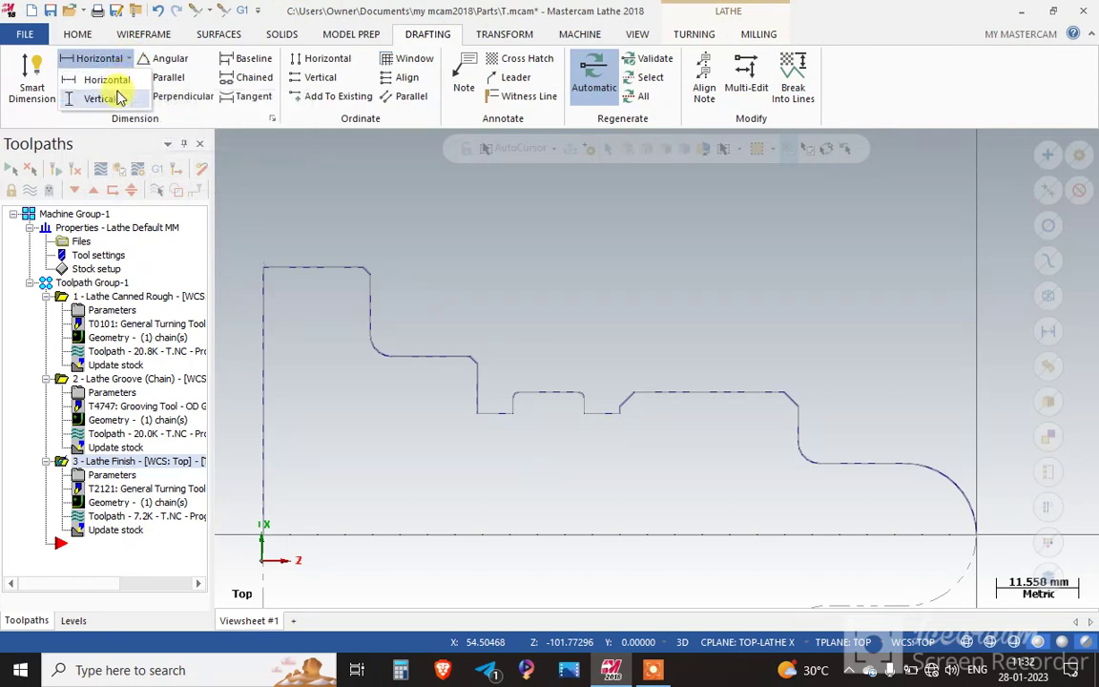
left_click(103, 98)
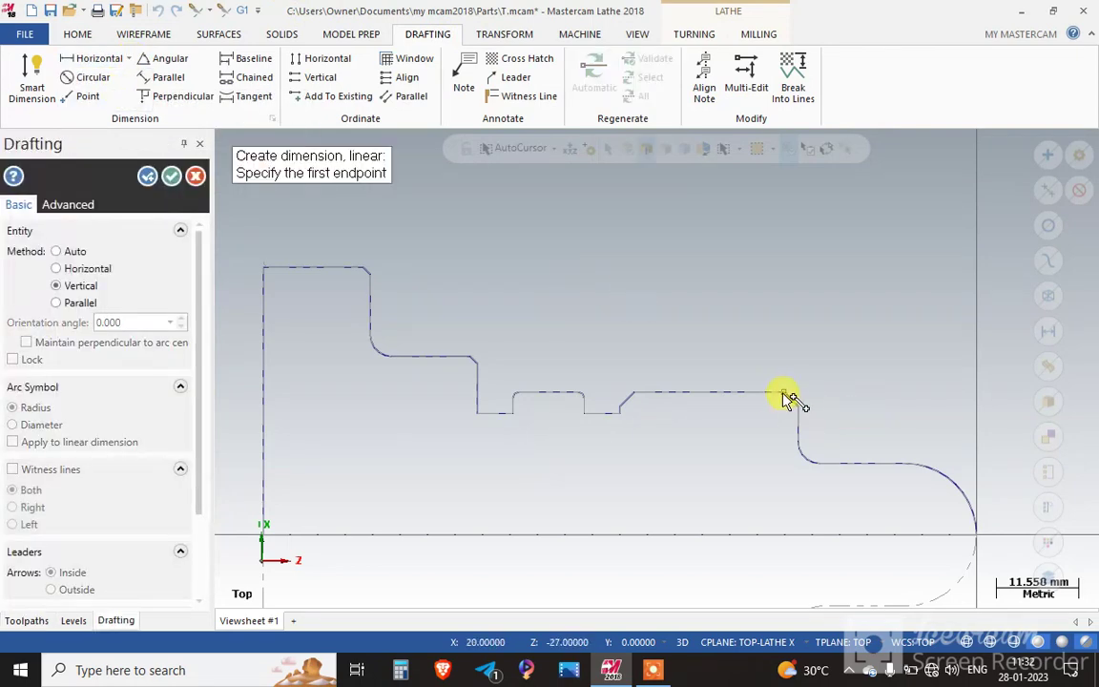
left_click(783, 392)
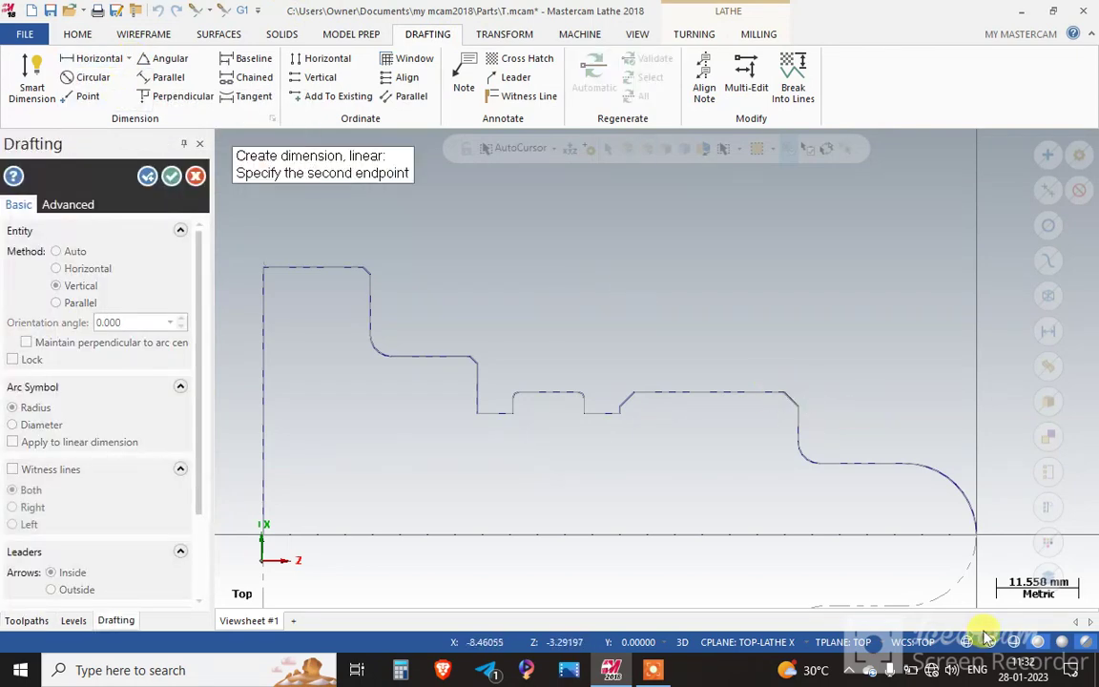
left_click(973, 531)
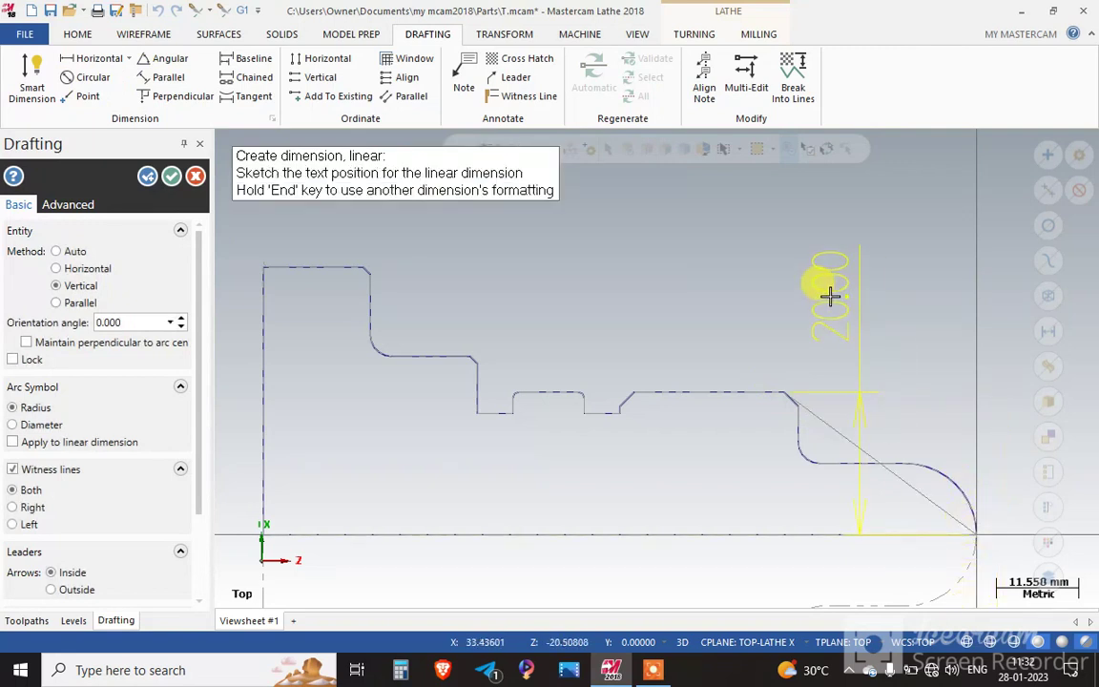
left_click(831, 295)
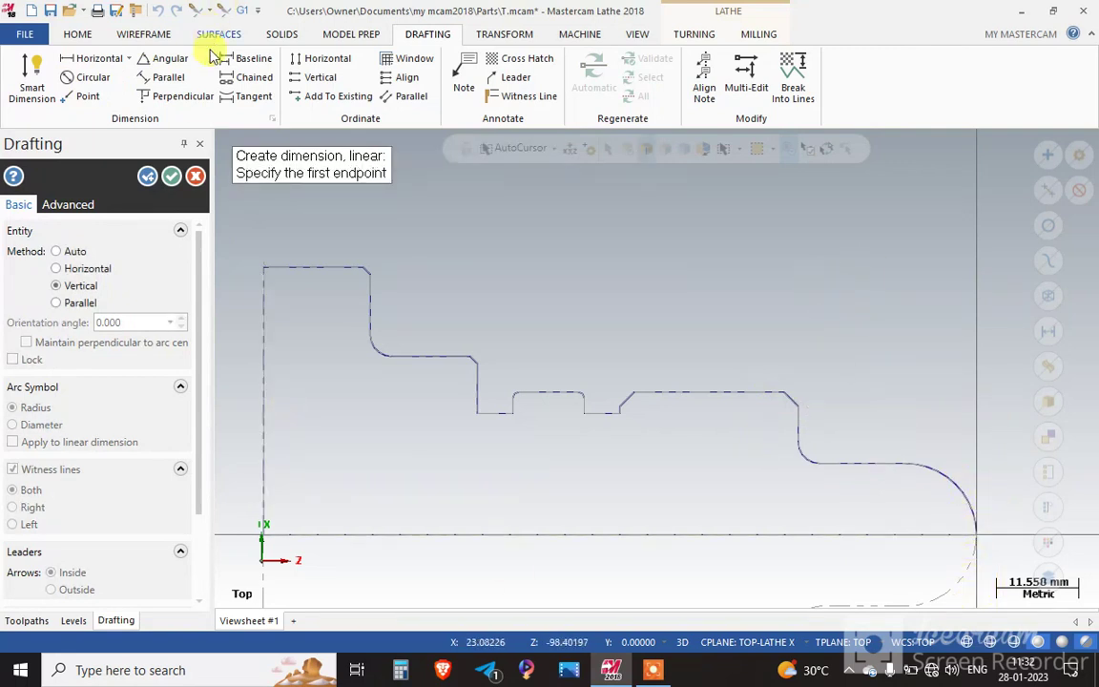
left_click(196, 179)
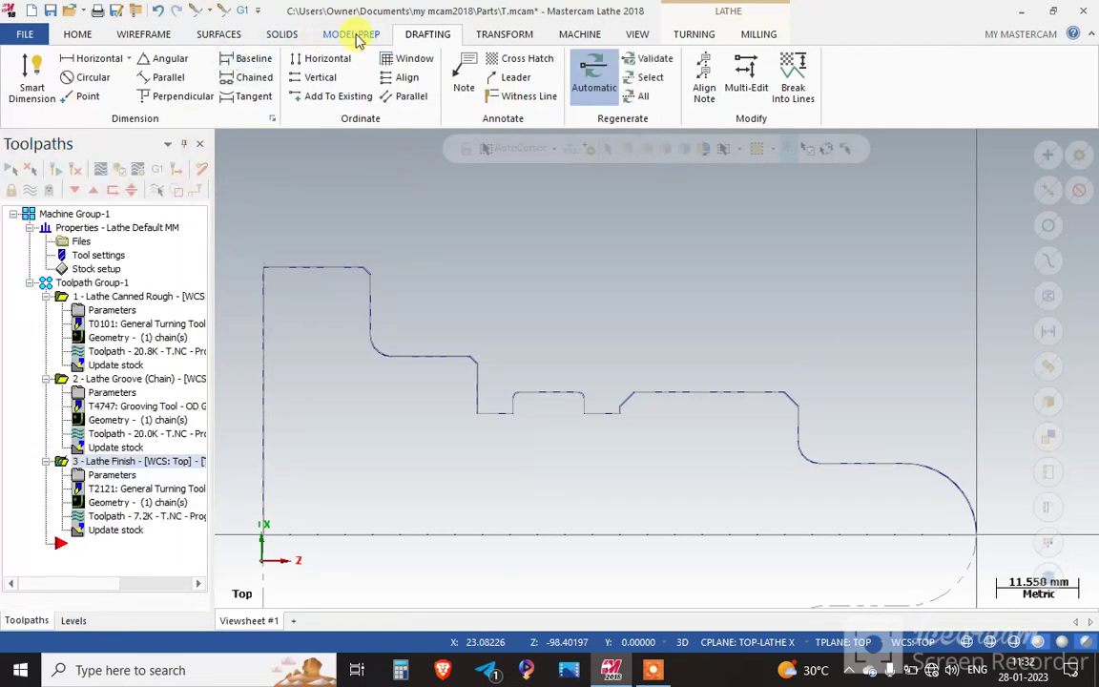
Start a Thread toolpath, select the OD Thread Right - Medium tool T9595, and review its insert definition
left_click(581, 34)
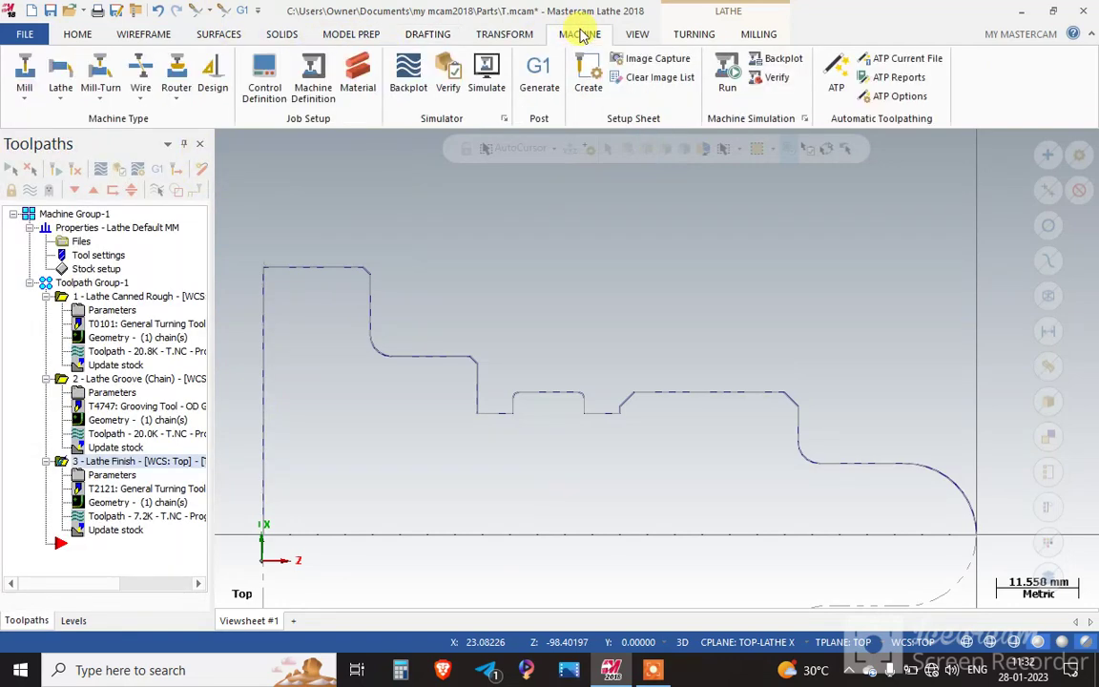
left_click(692, 36)
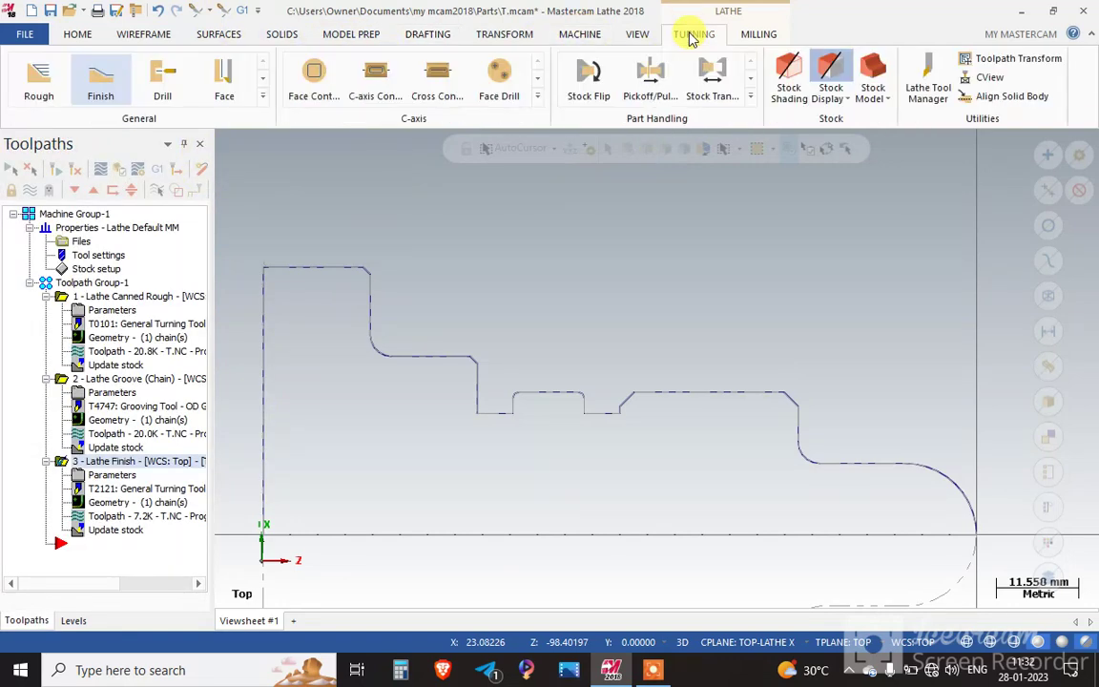
left_click(263, 97)
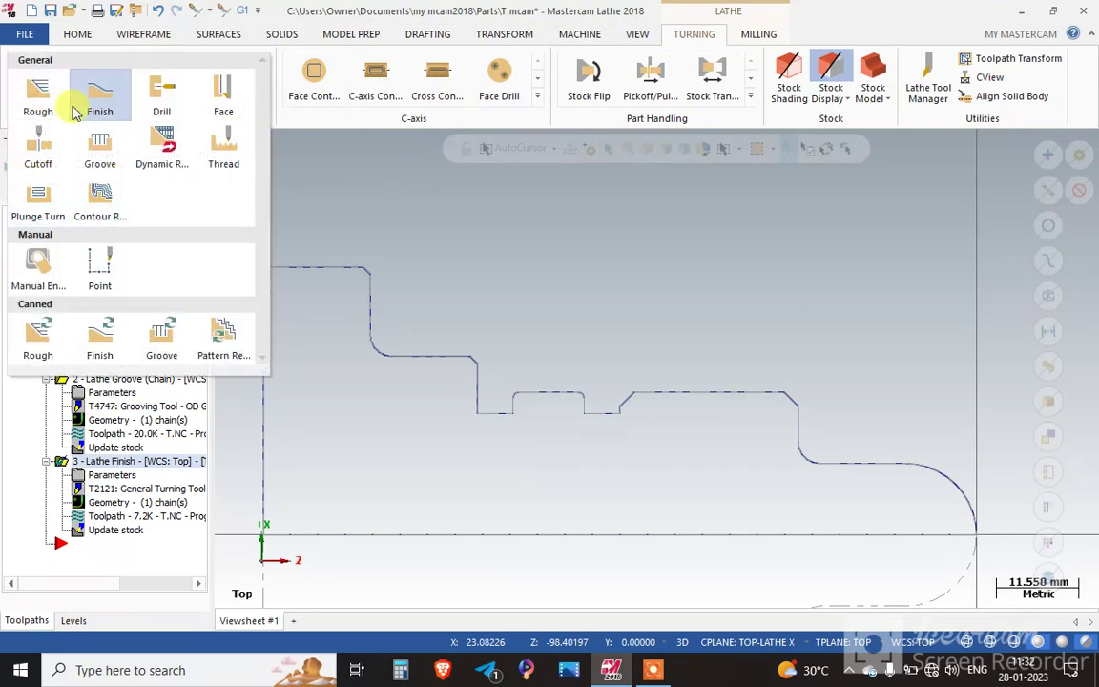
left_click(225, 134)
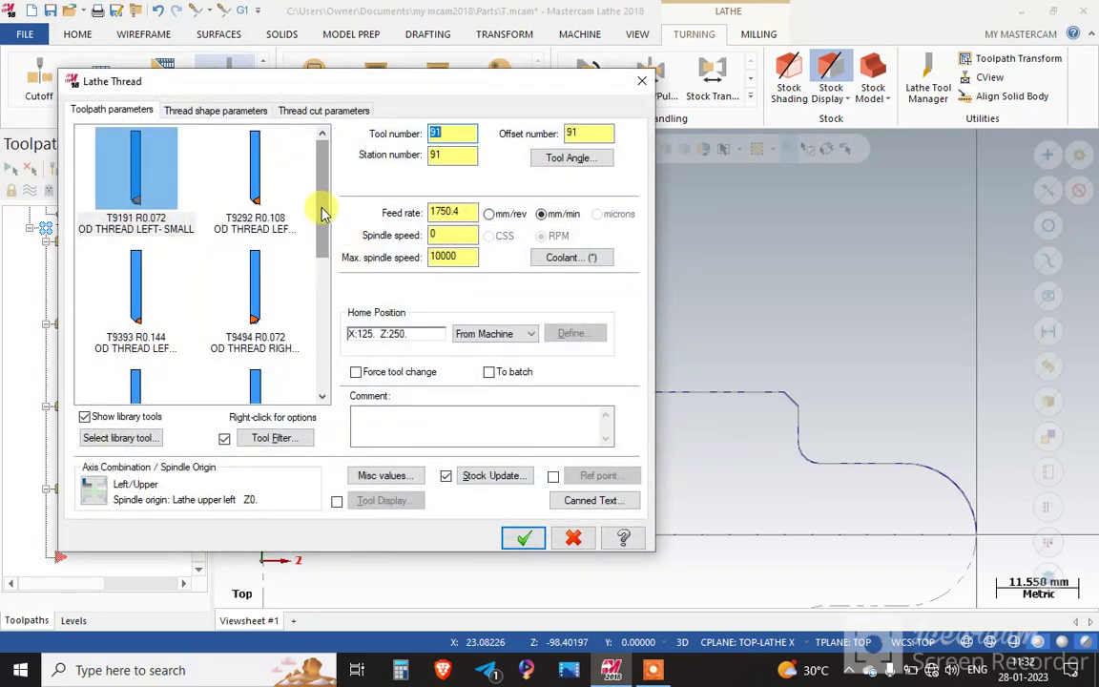
left_click_drag(322, 213, 322, 294)
left_click(126, 246)
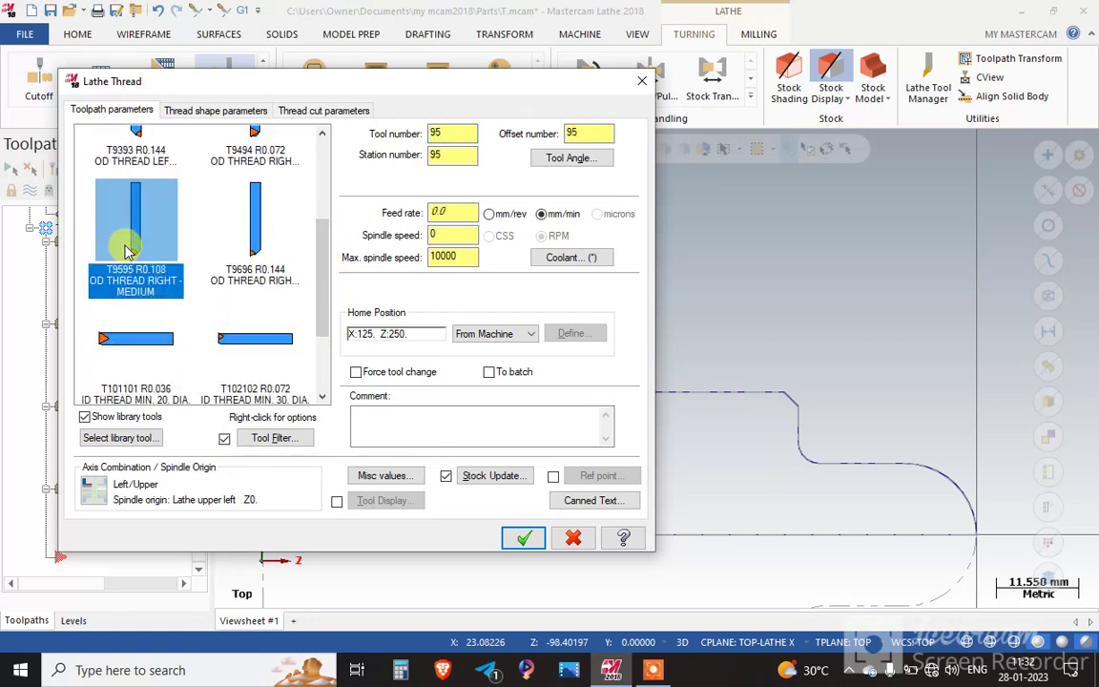
double_click(126, 246)
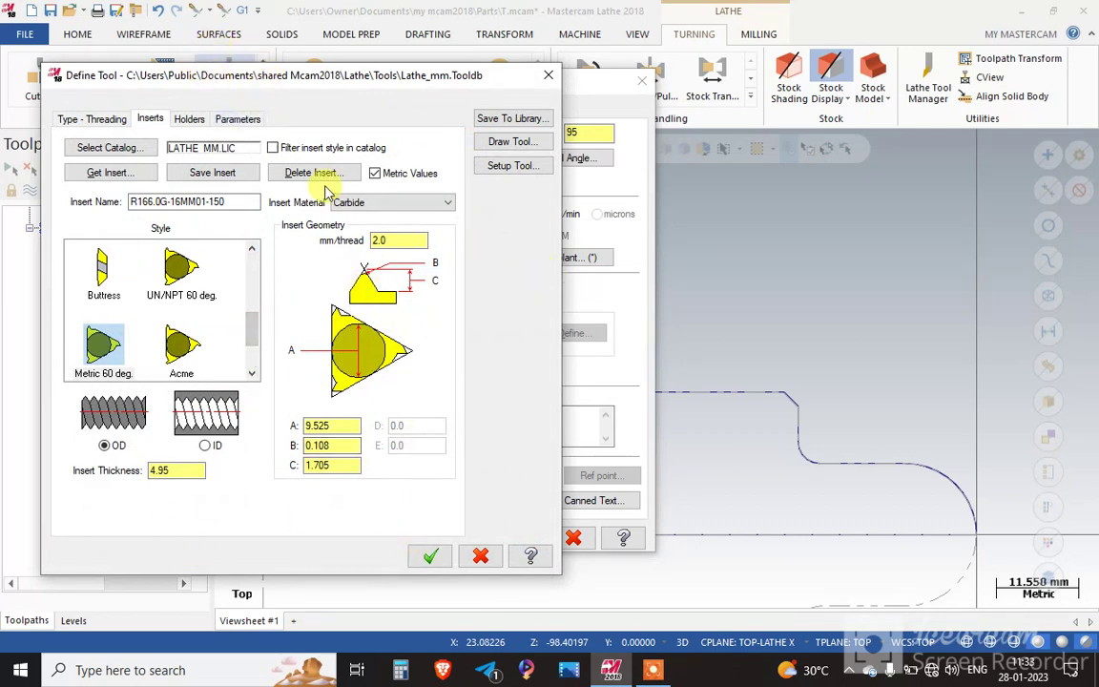
left_click(429, 557)
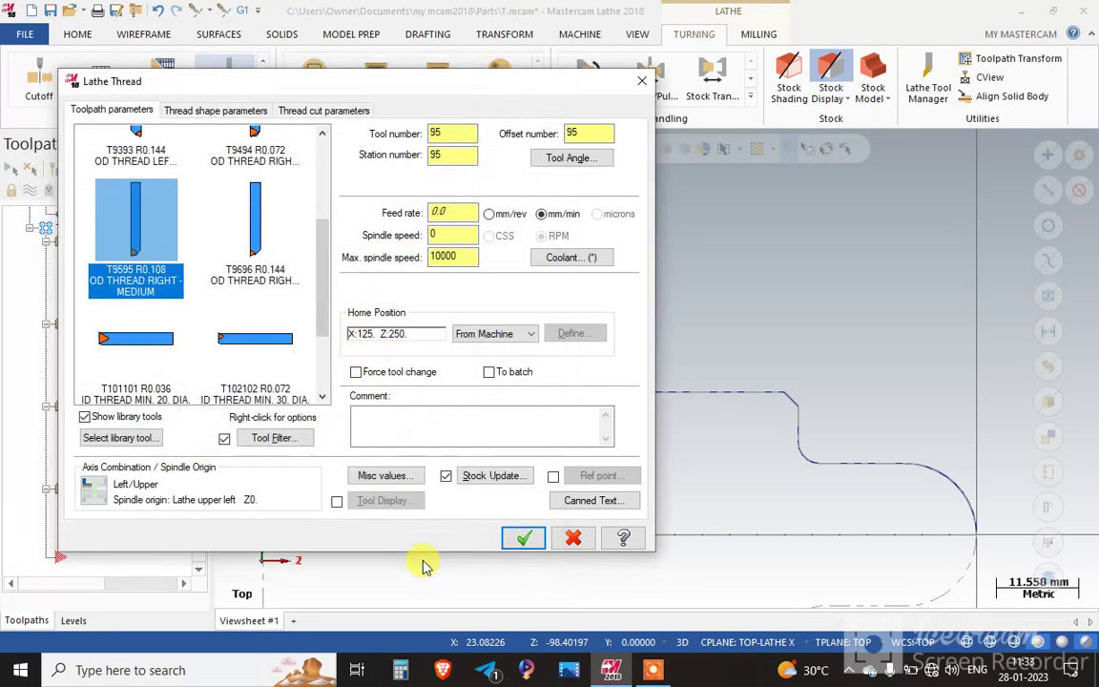
Set the thread shape from the Metric M Profile table, choosing the fine thread with 40 mm major diameter and 1.5 mm lead
left_click(203, 111)
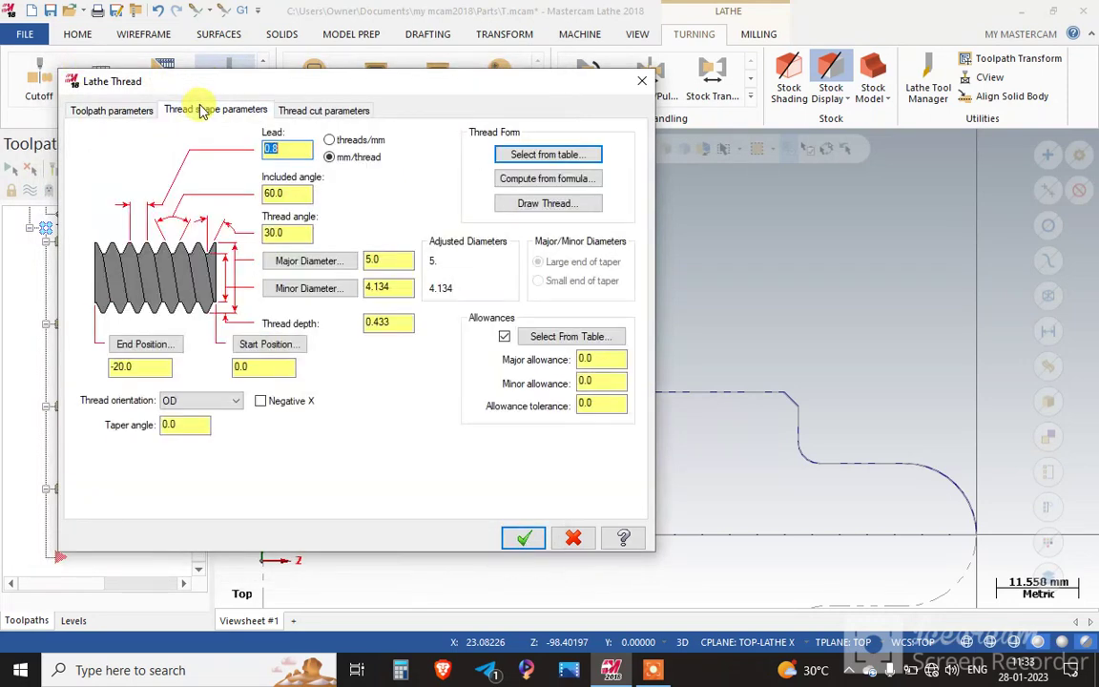
left_click(584, 156)
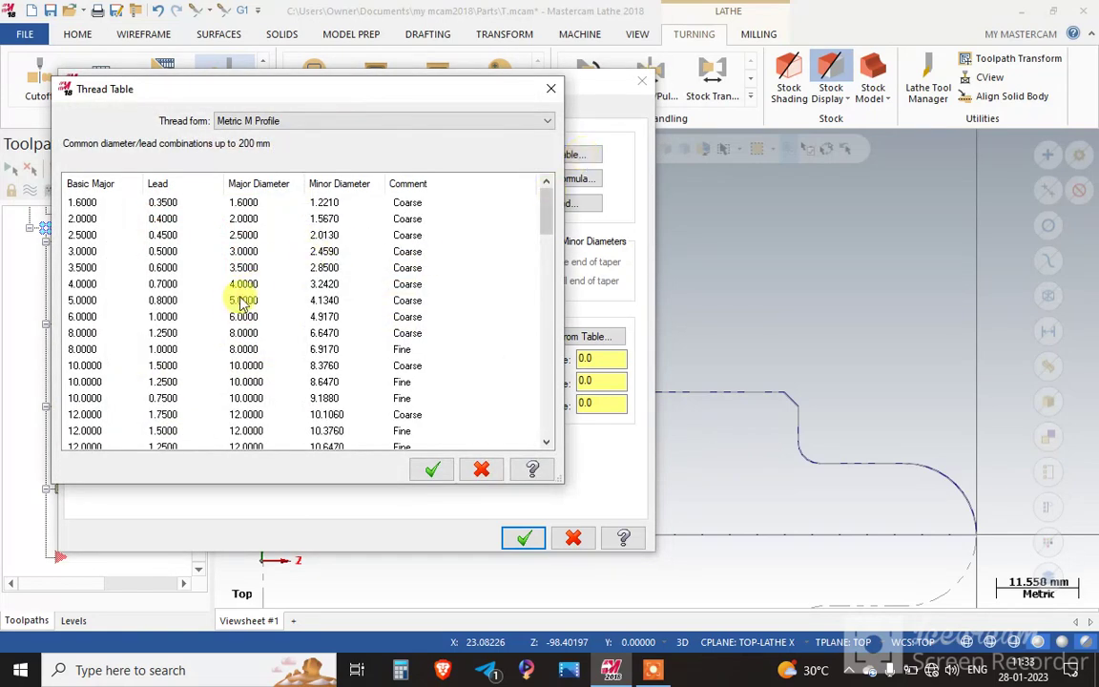
left_click(512, 123)
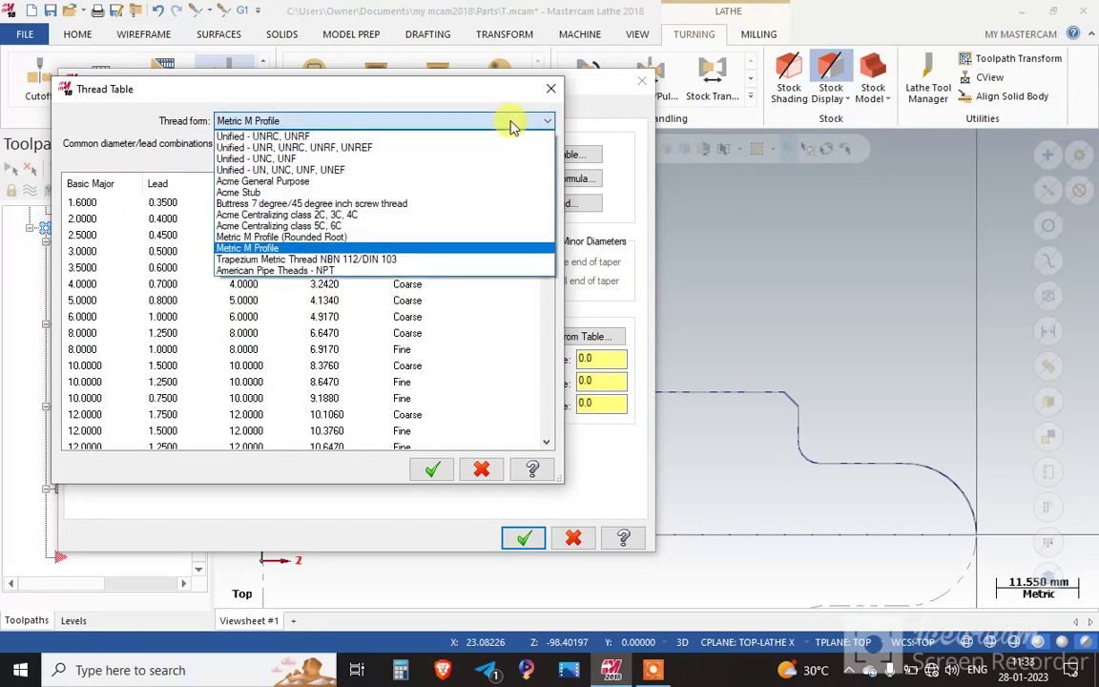
left_click(458, 515)
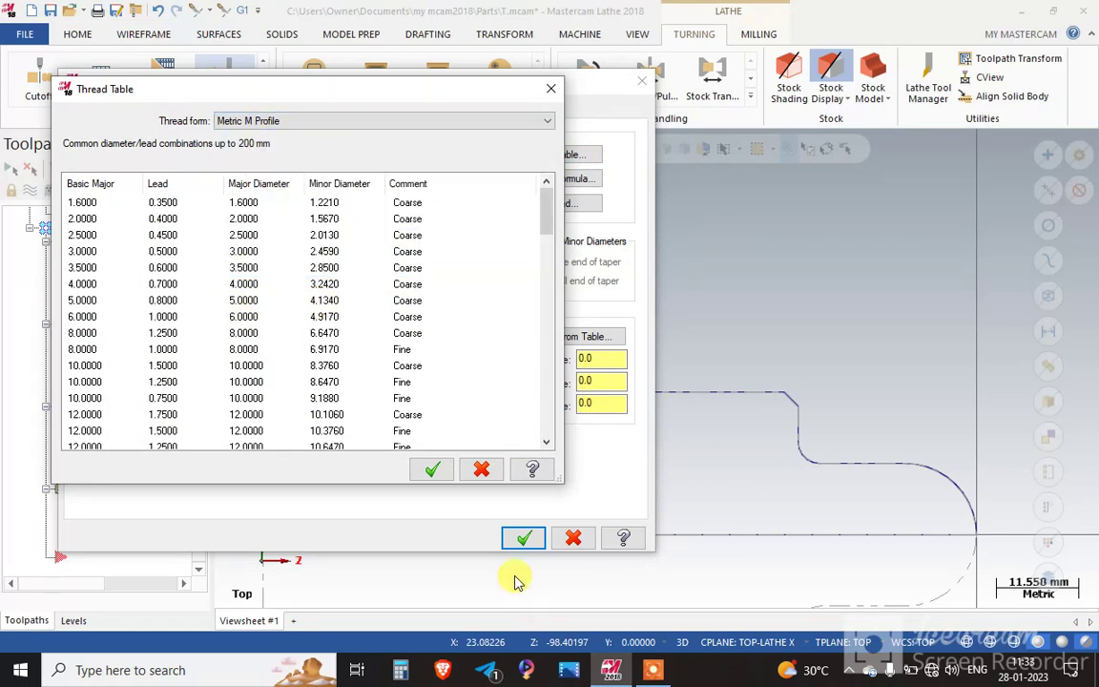
left_click(539, 123)
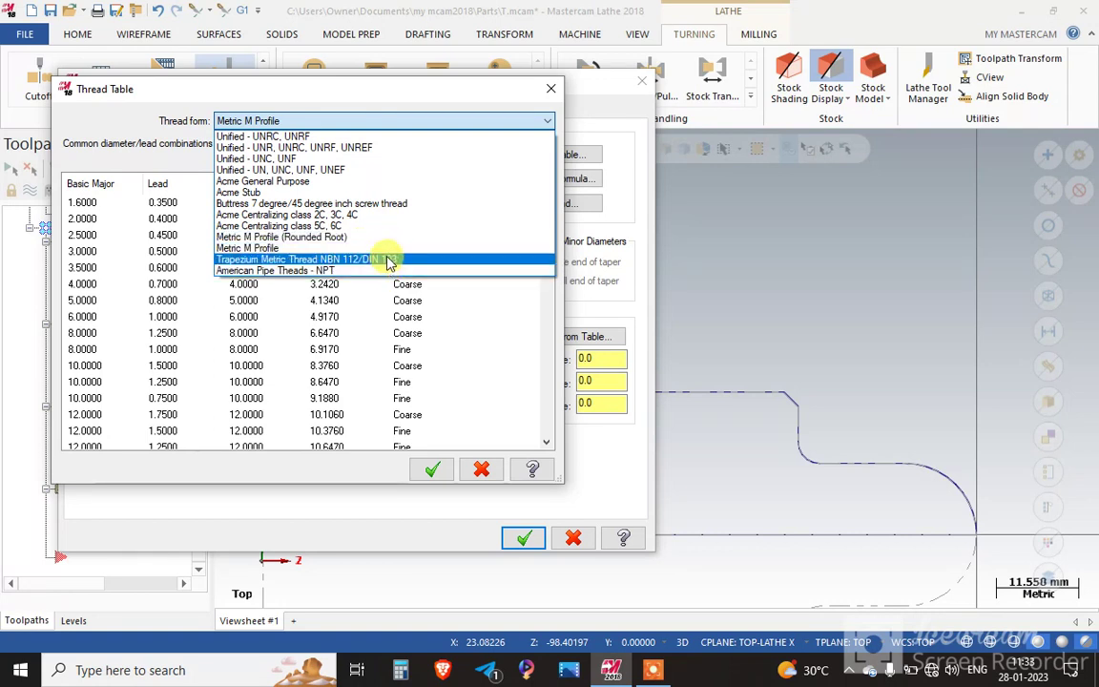
left_click(332, 247)
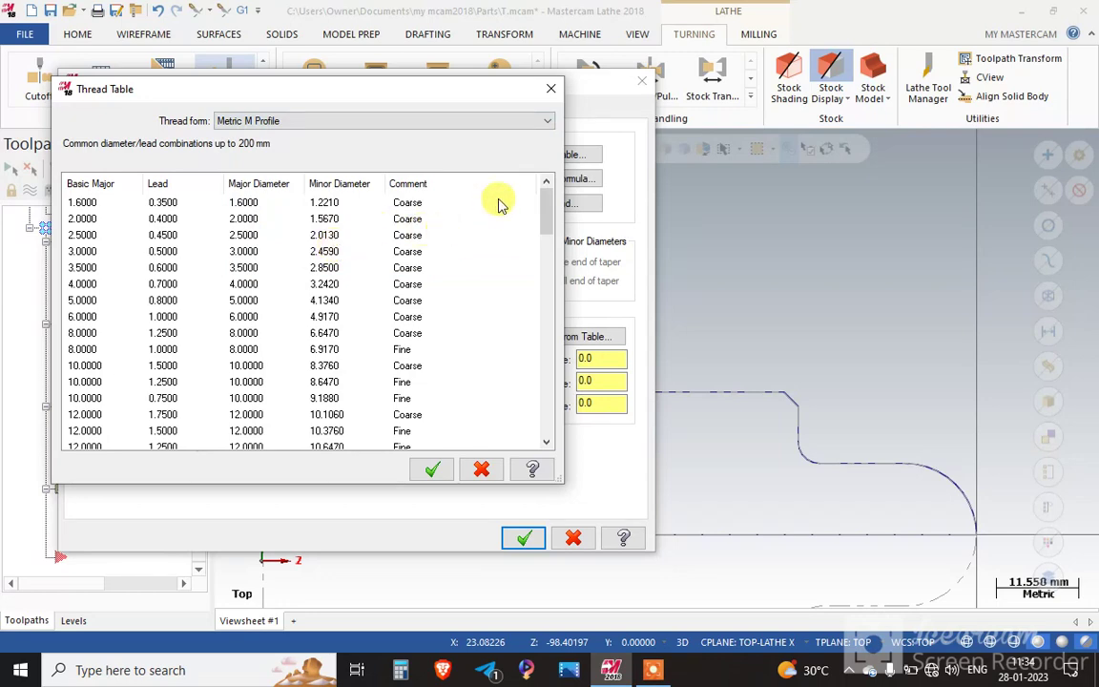
left_click_drag(549, 215, 548, 332)
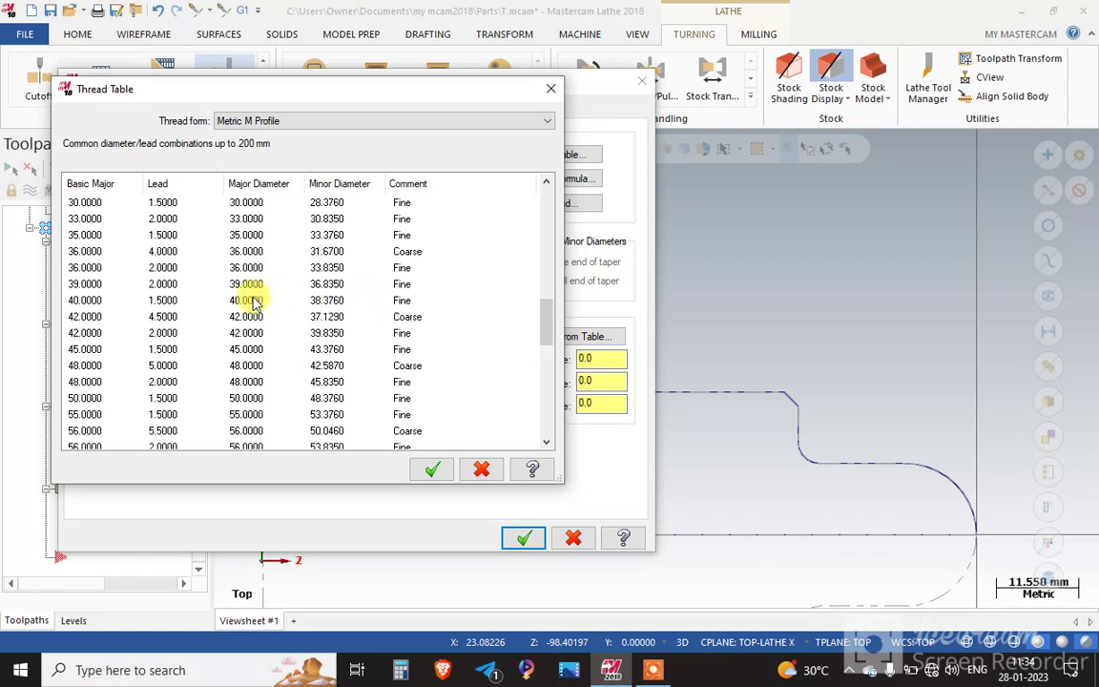
left_click(178, 302)
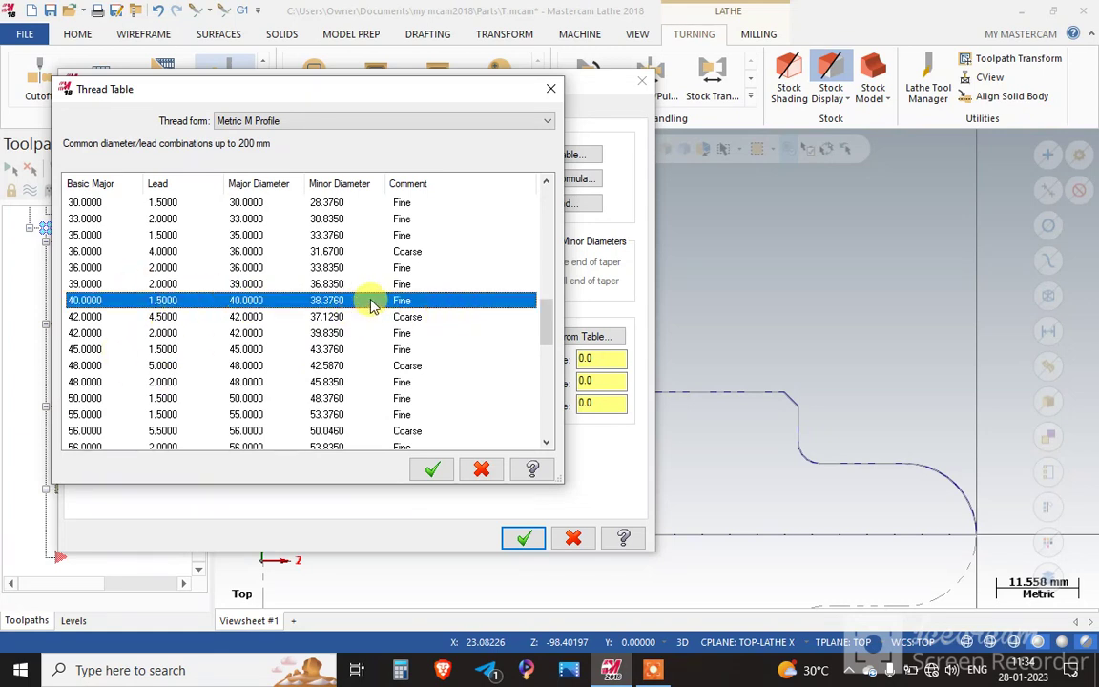
left_click(434, 471)
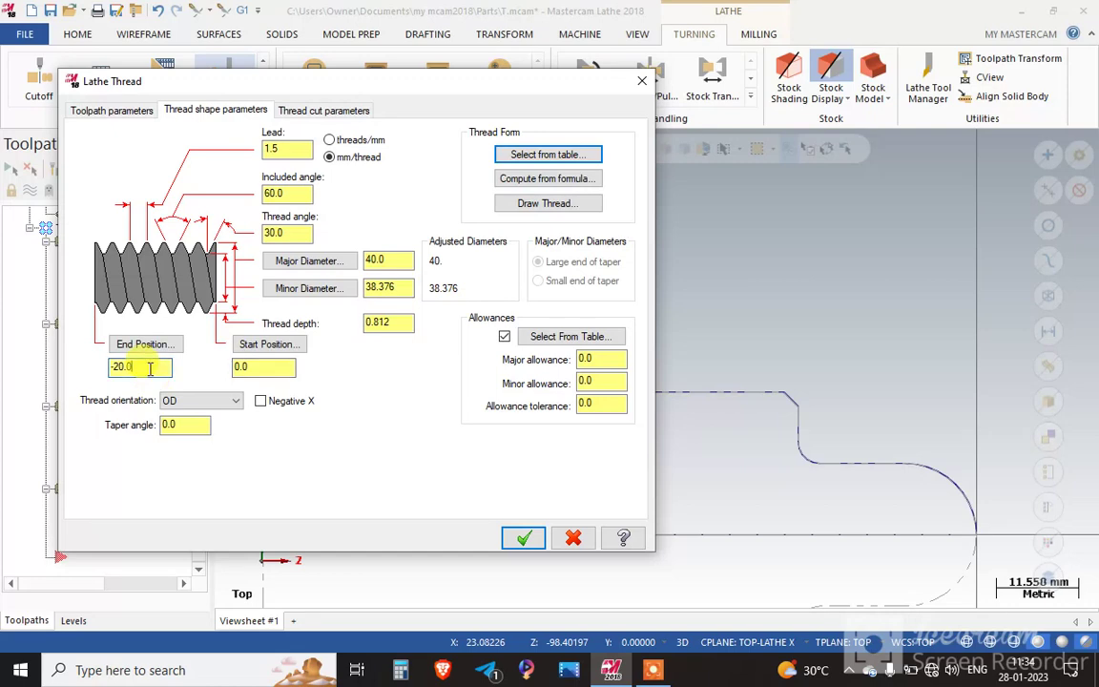
Pick the thread's end position at the relief groove chamfer (Z-50) and its start position at the front shoulder (Z-25)
left_click(164, 347)
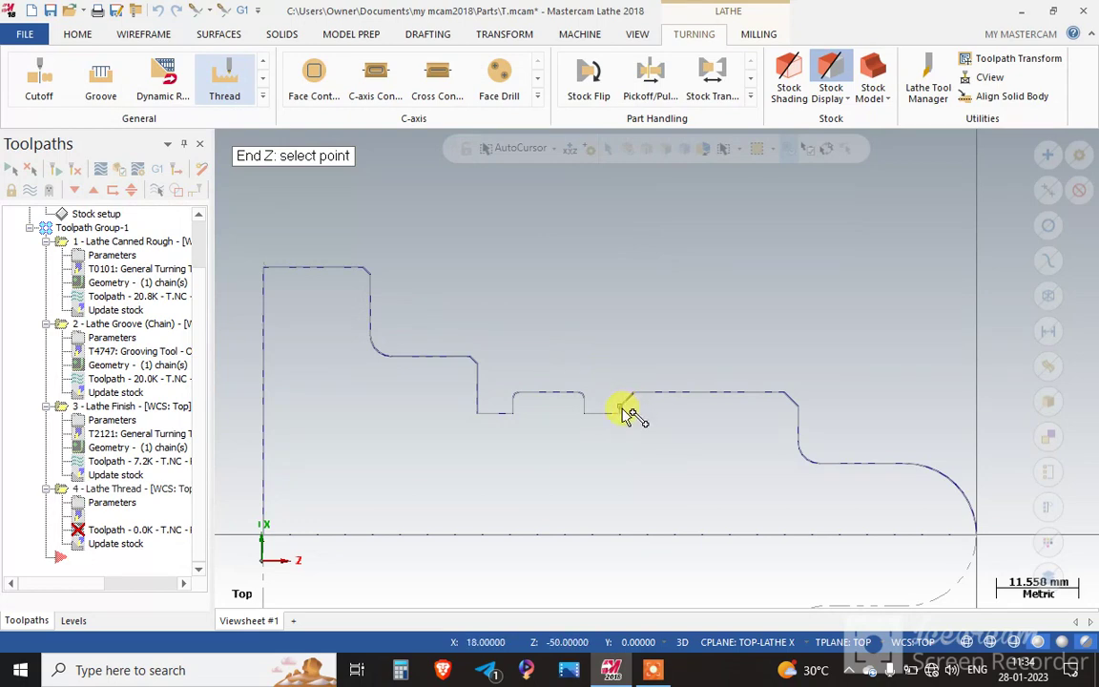
left_click(622, 409)
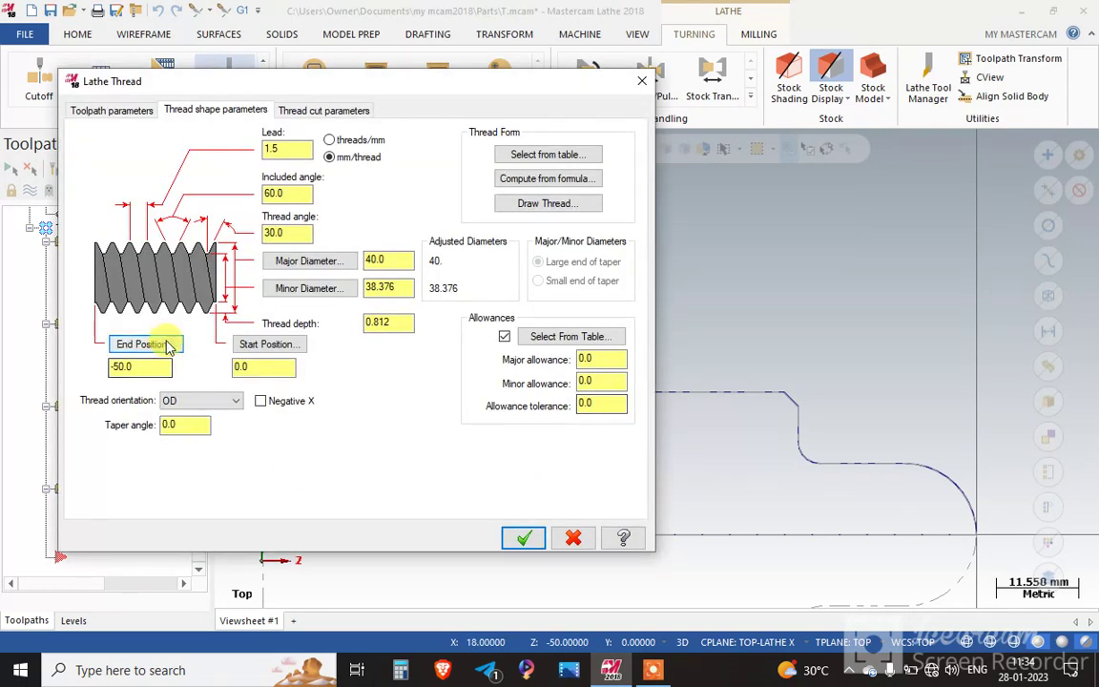
left_click(255, 345)
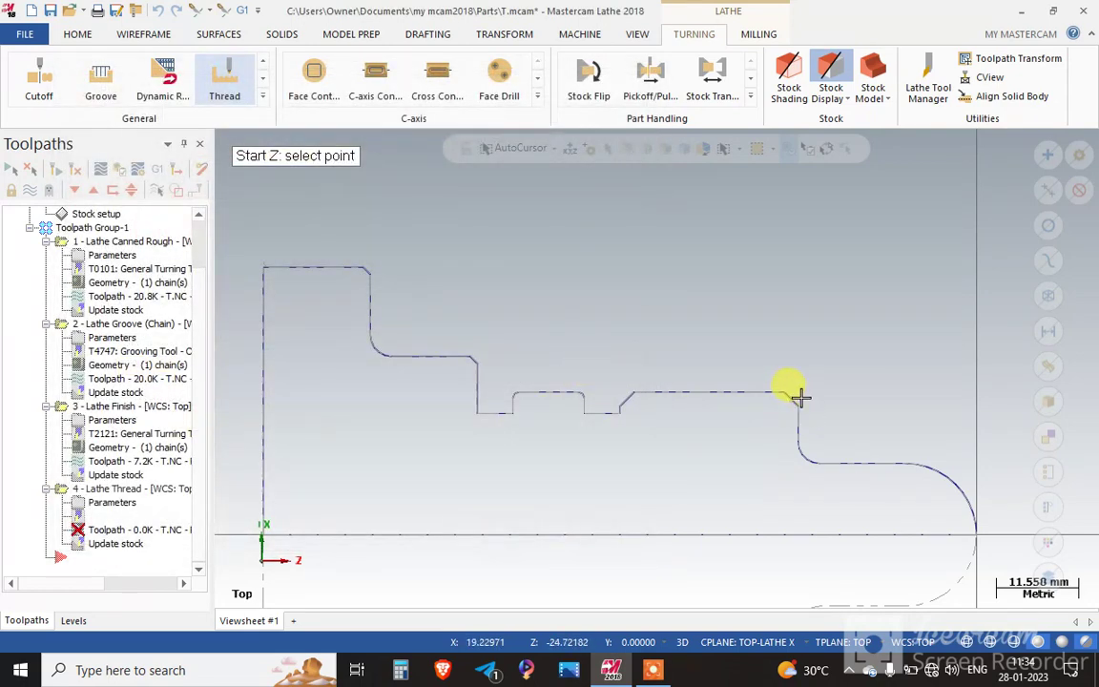
left_click(805, 409)
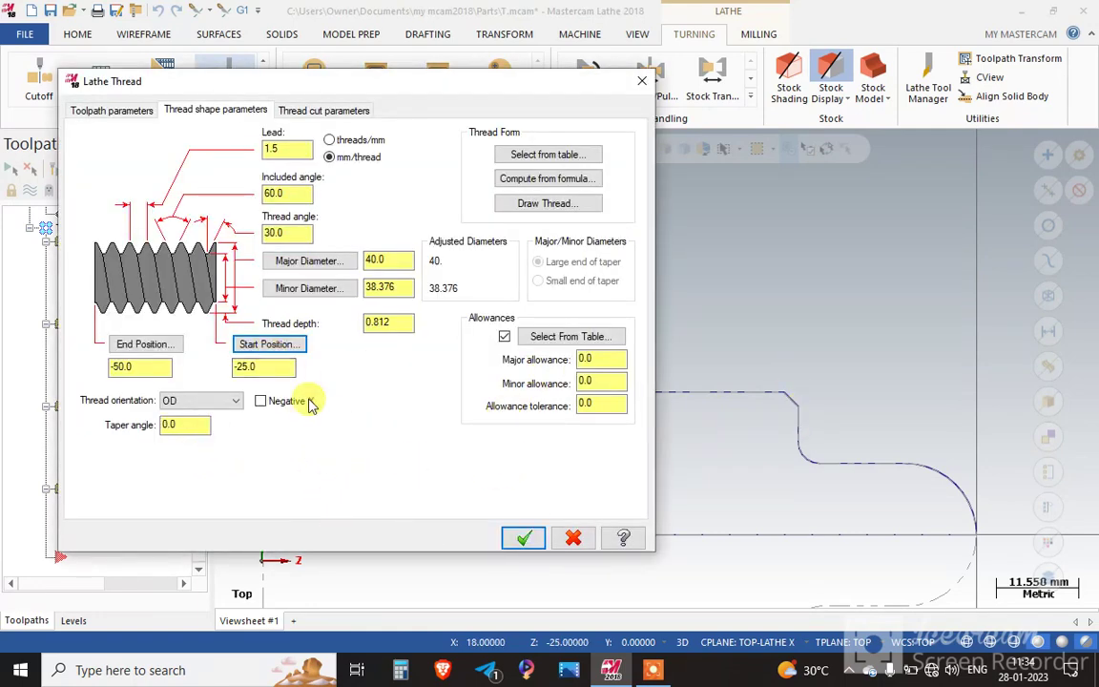
Review the thread cut parameters, keep the Canned NC code format with Multi Start disabled, and generate the thread toolpath
left_click(322, 112)
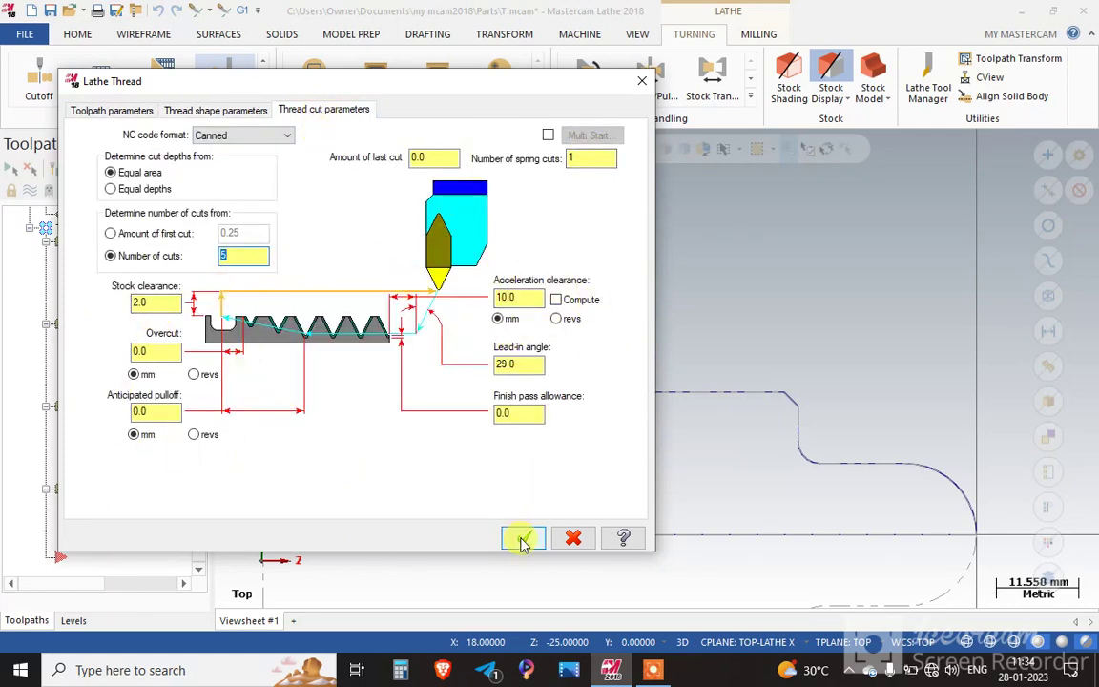
left_click(282, 138)
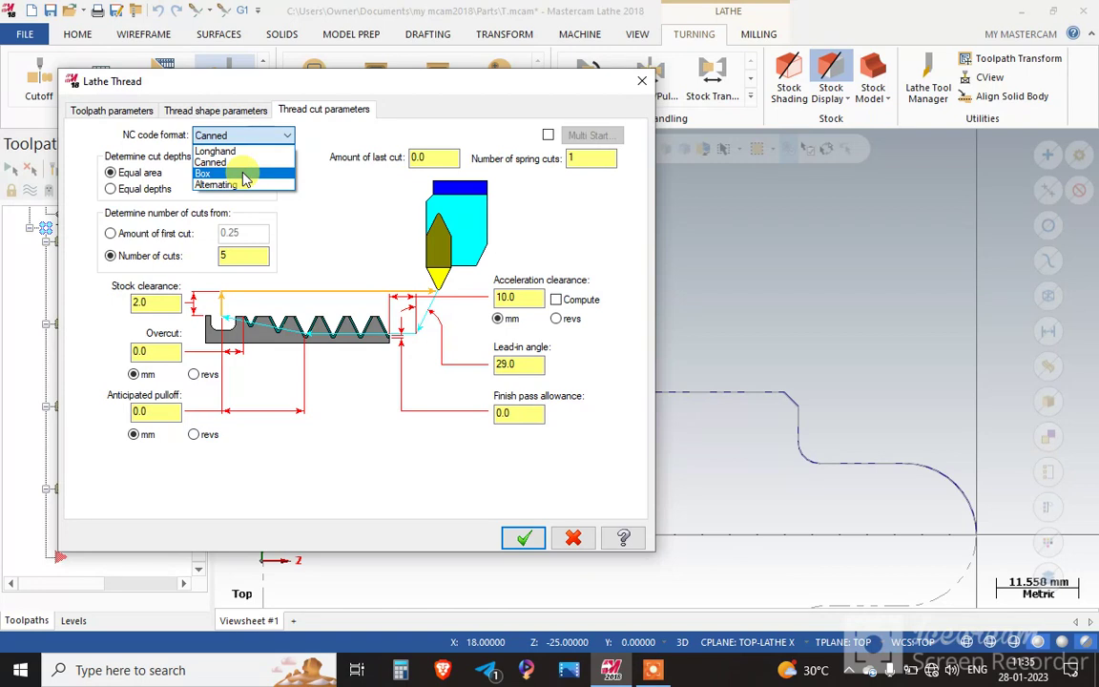
left_click(550, 138)
left_click(549, 137)
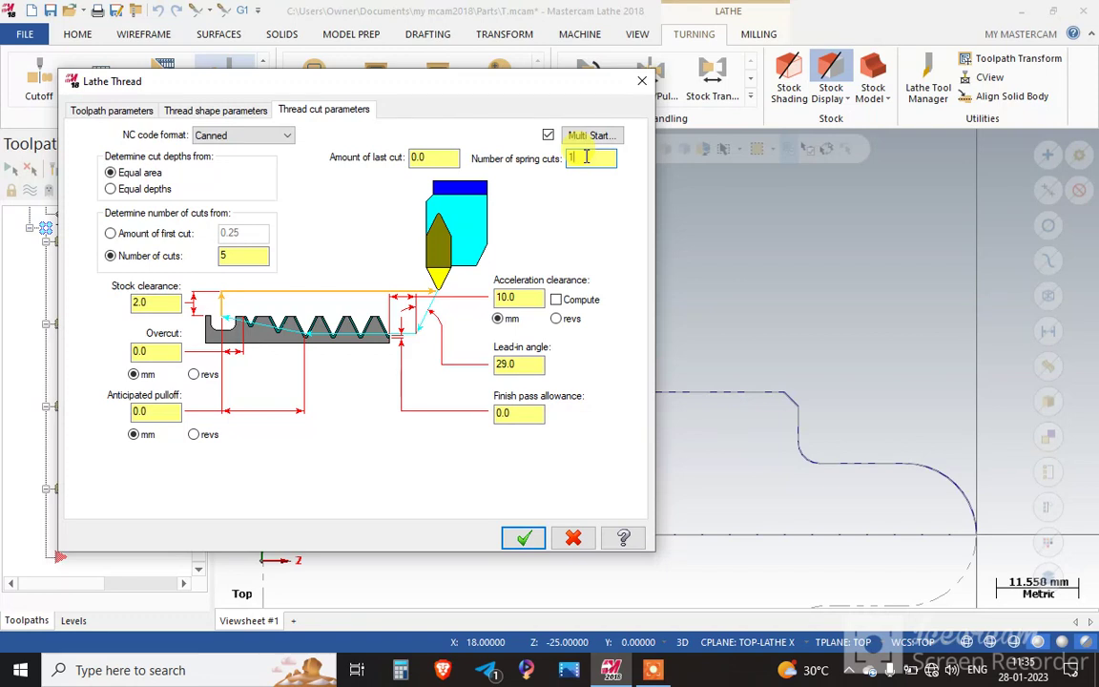
left_click(549, 137)
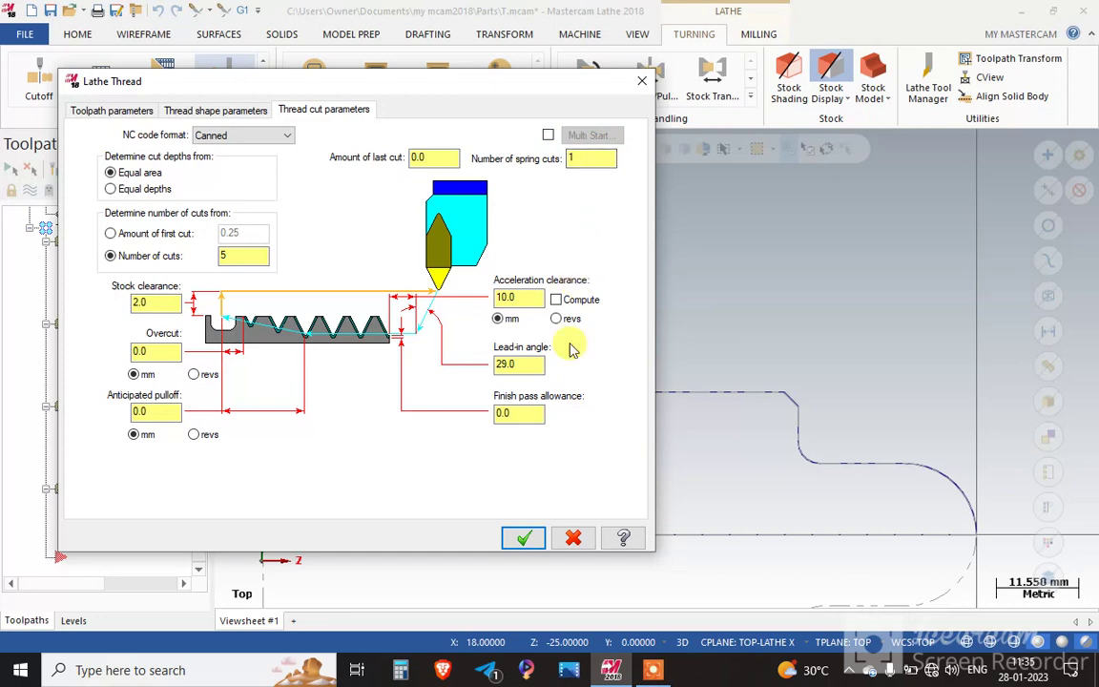
left_click(522, 539)
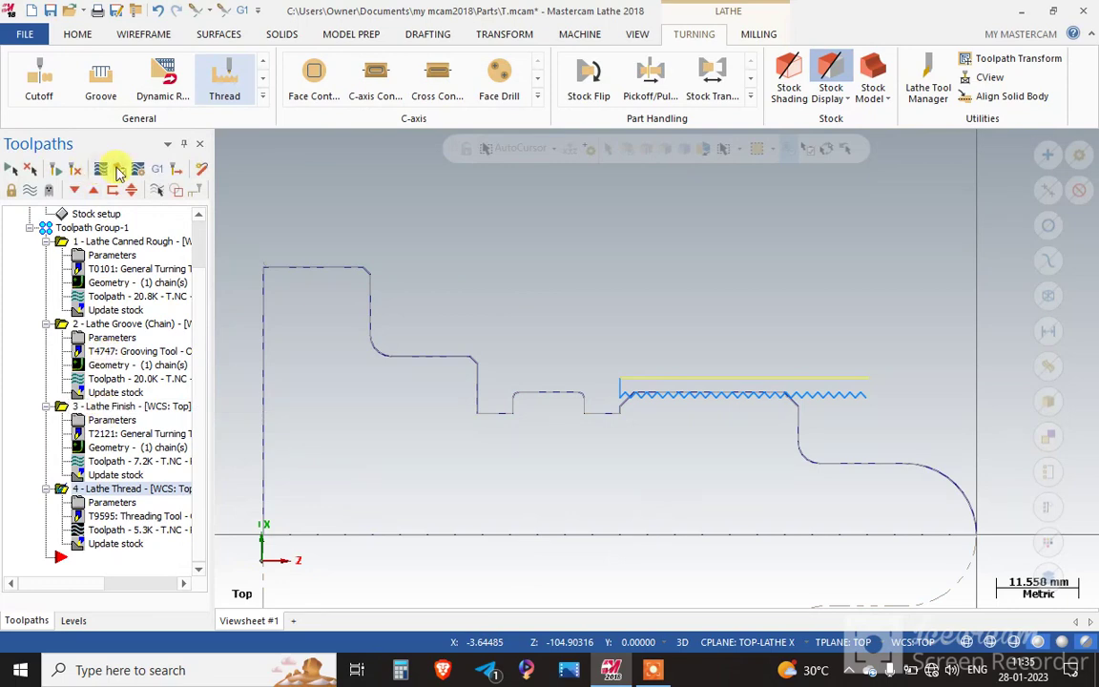
Verify the lathe thread toolpath in the simulator by playing it to the end, and close the simulator
left_click(118, 171)
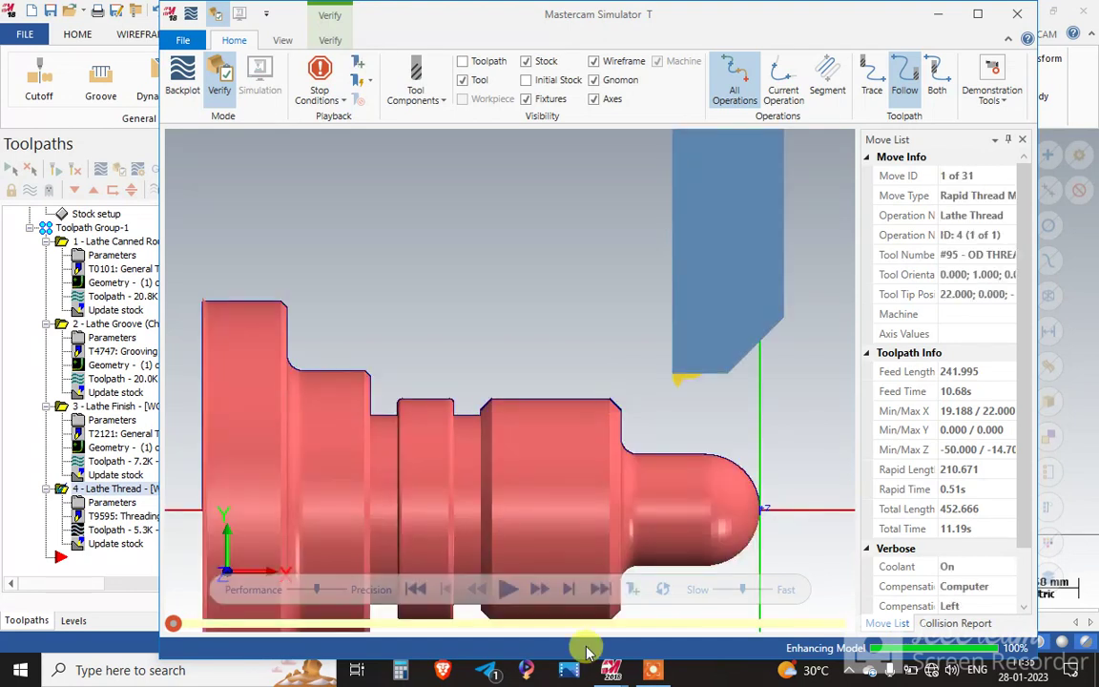
left_click(509, 587)
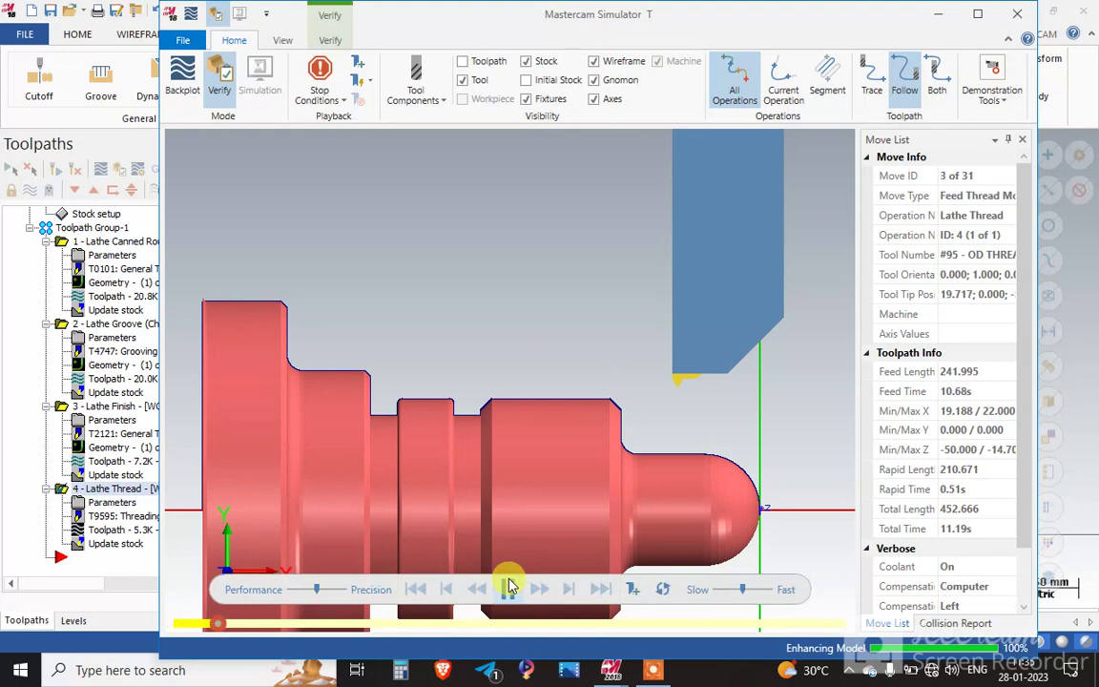
left_click(641, 498)
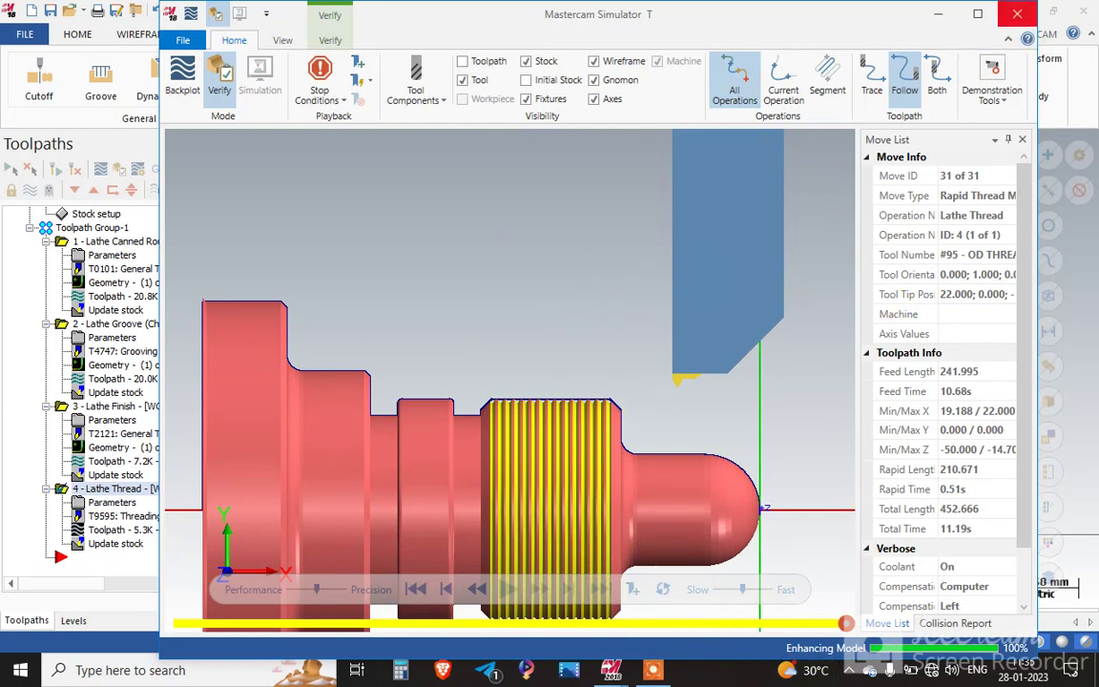
left_click(1017, 14)
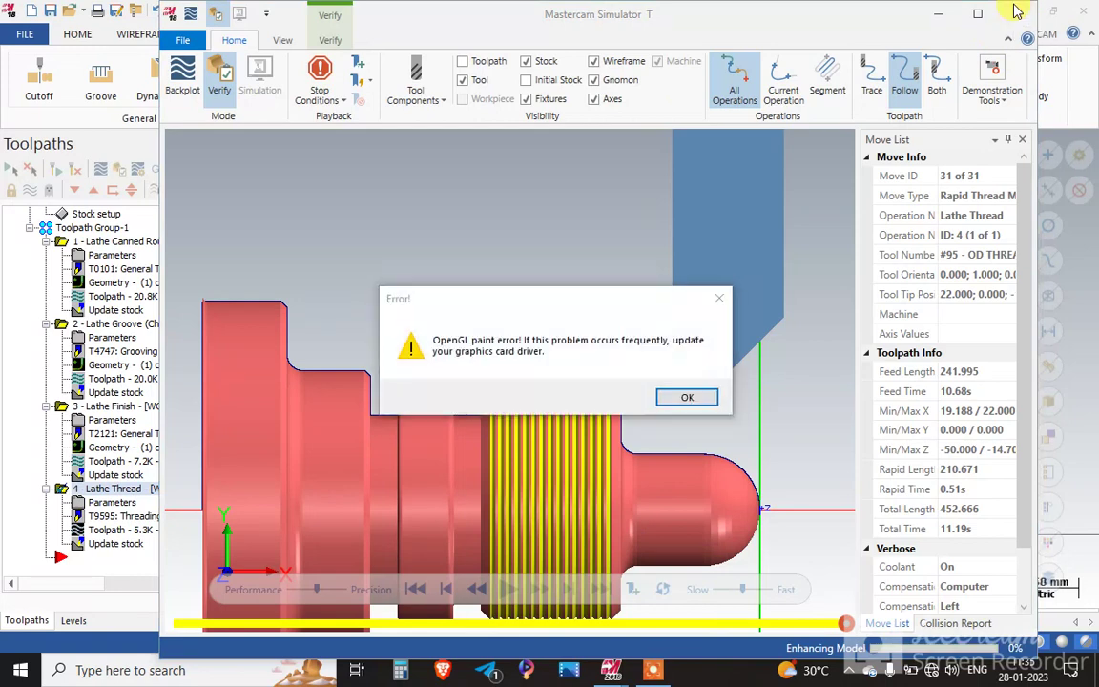
left_click(689, 398)
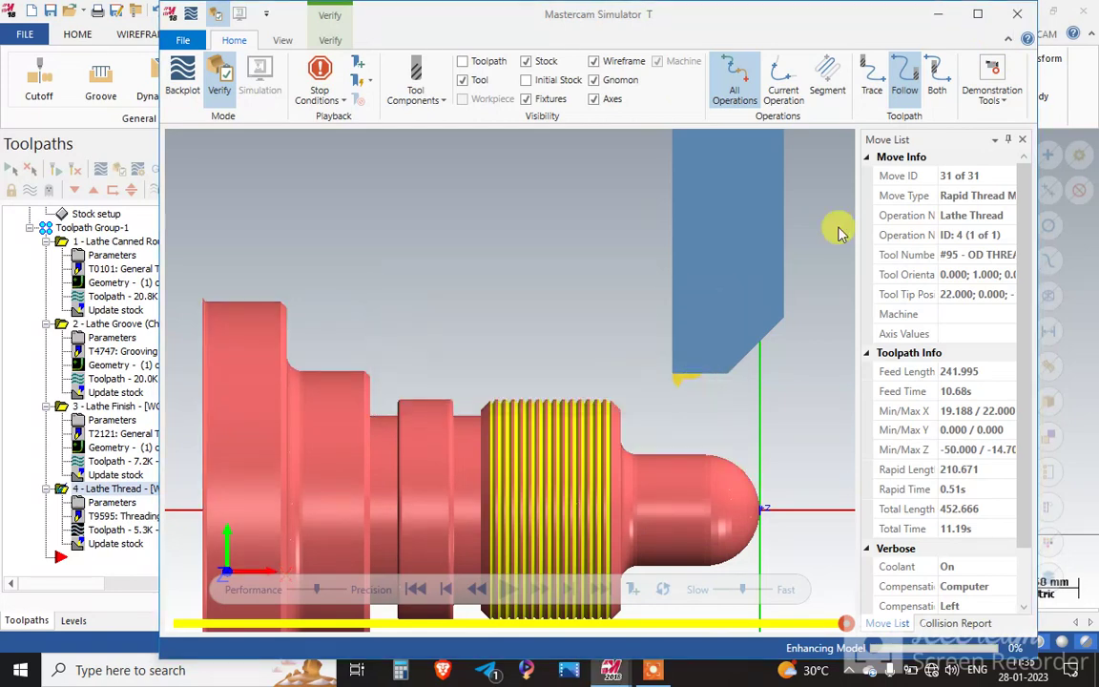
left_click(1012, 12)
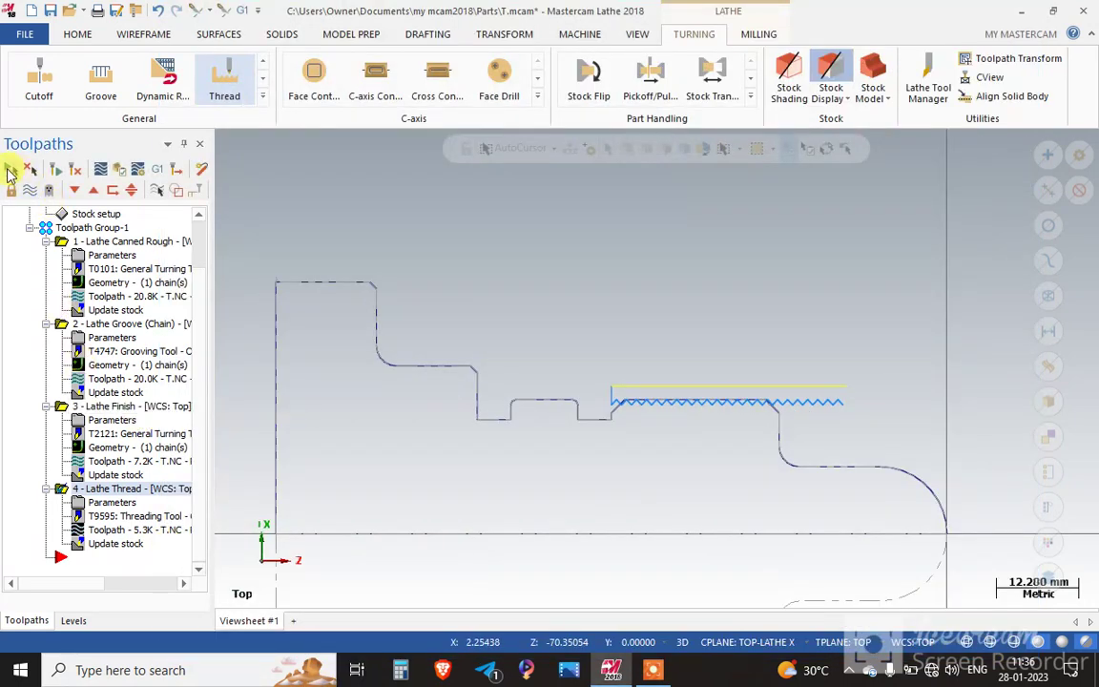
Post-process all the lathe operations to an NC file, saving it as T.NC over the existing file
left_click(156, 169)
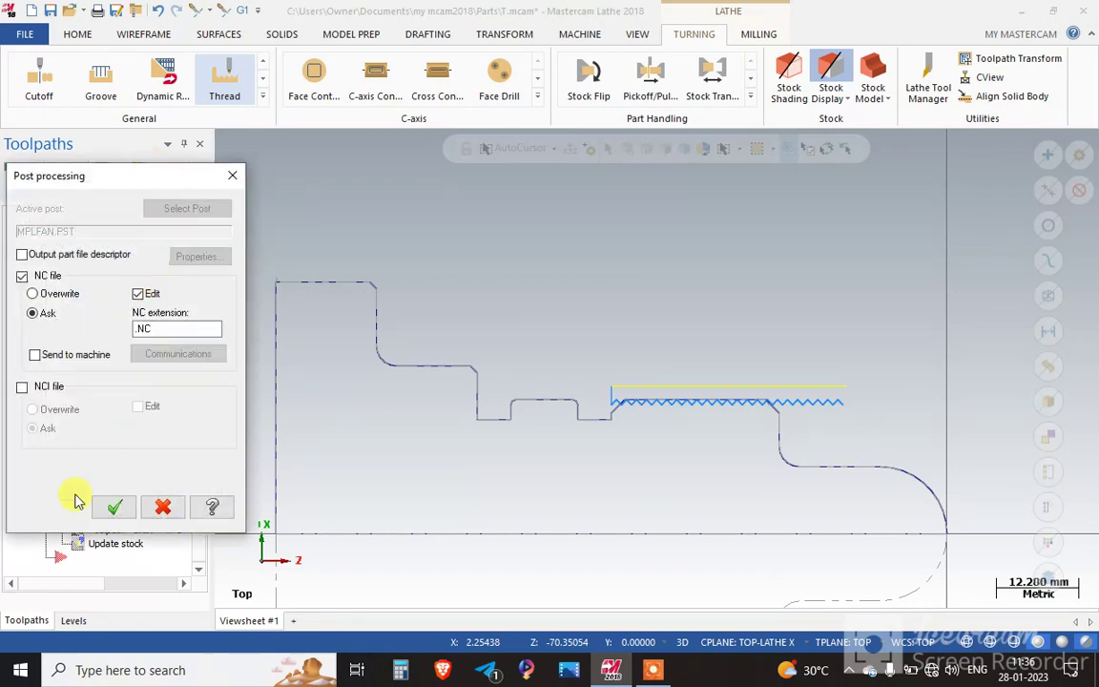
left_click(107, 505)
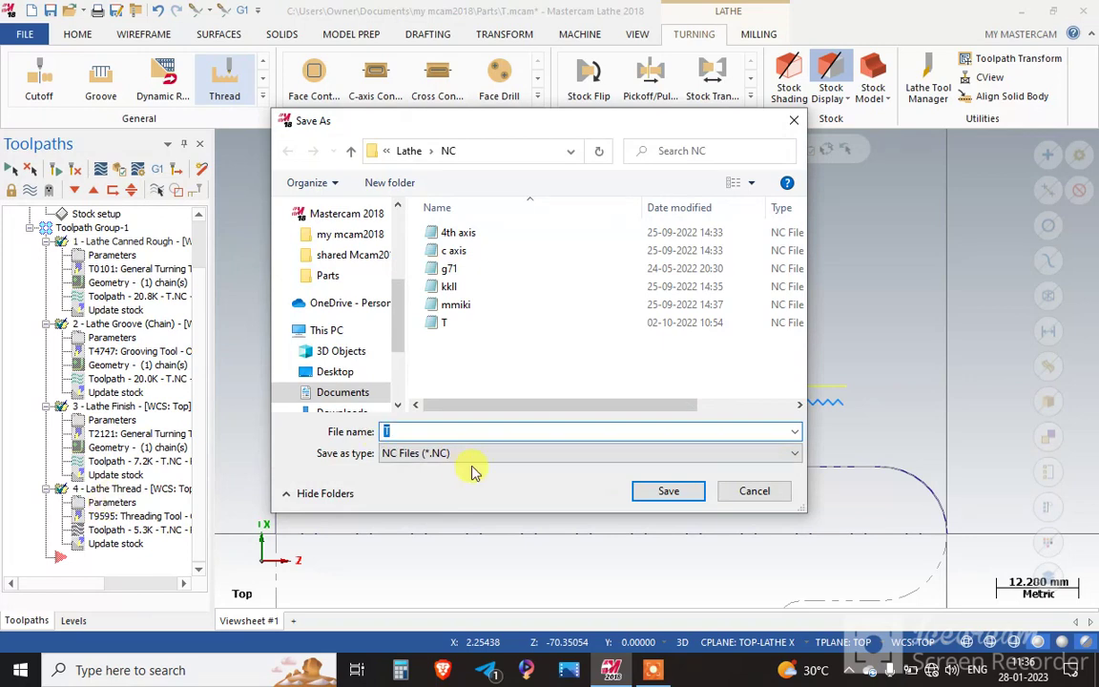
left_click(656, 493)
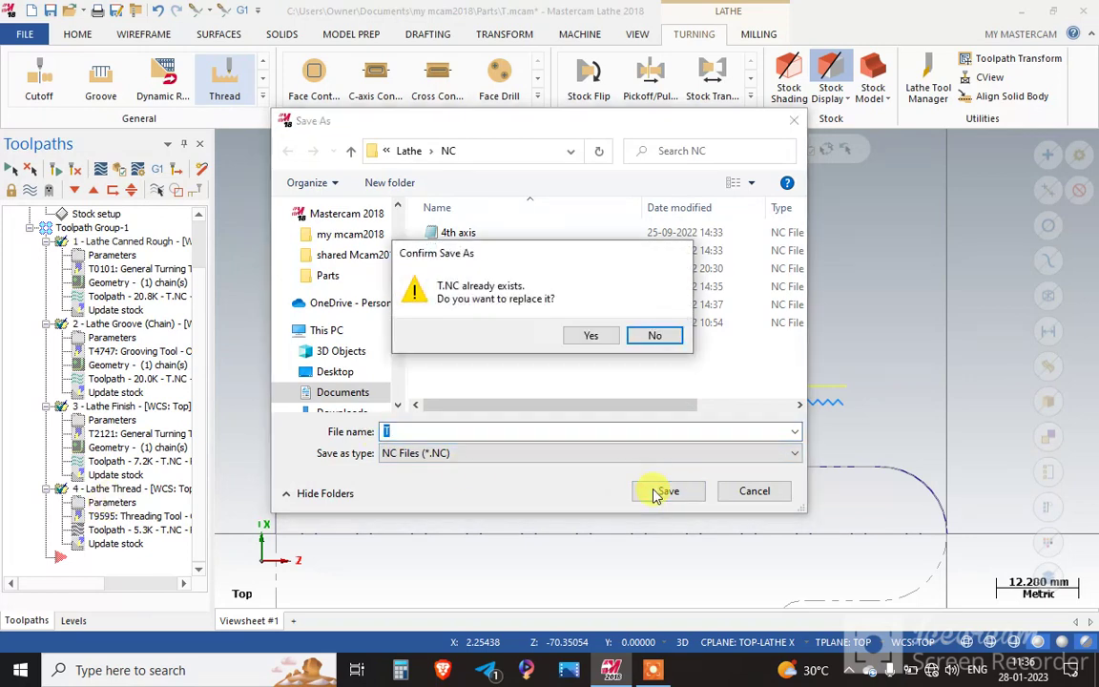
left_click(590, 338)
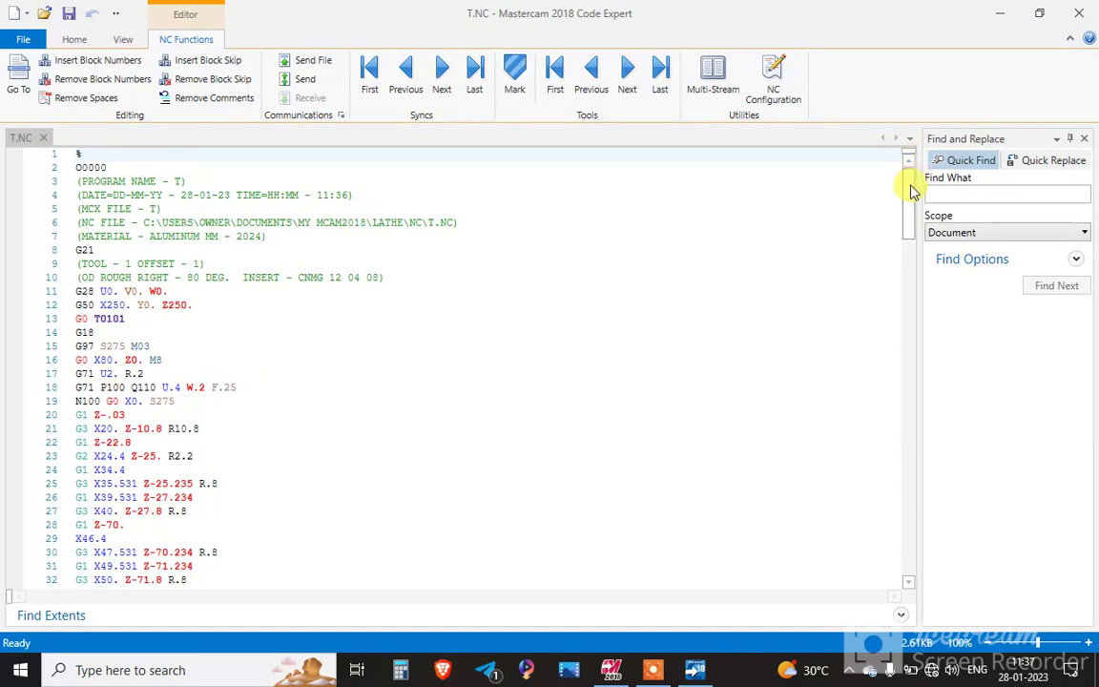
Read through the posted T.NC program in Code Expert down to the G76 threading blocks and program end, and minimize the editor
scroll(905, 196, "down", 1)
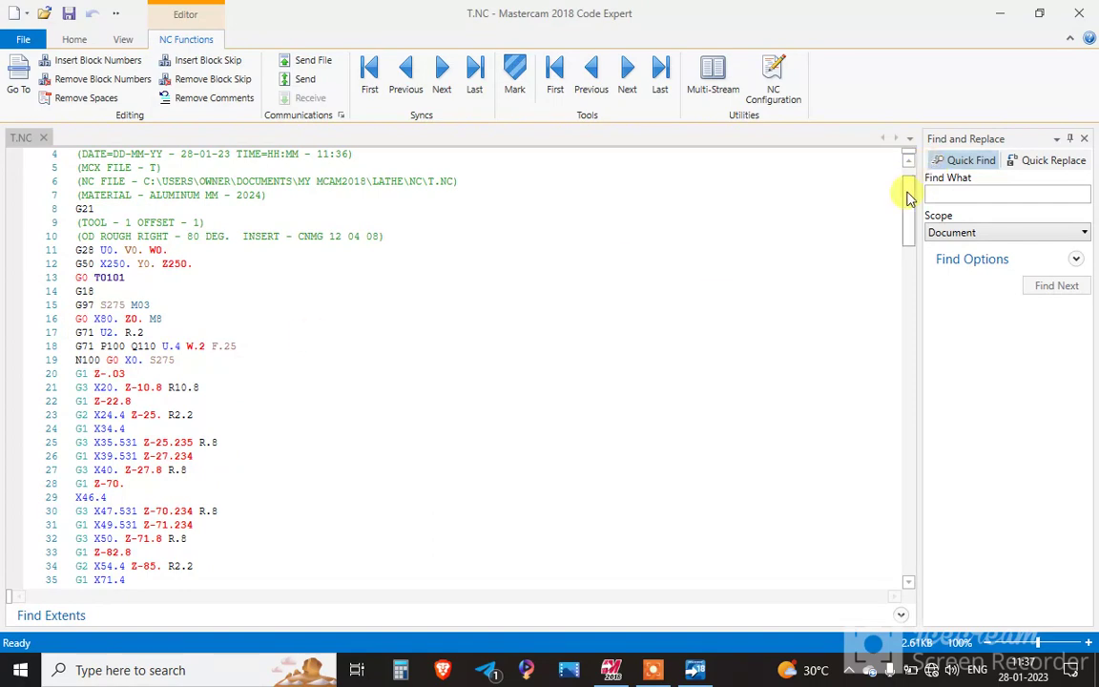
left_click_drag(907, 198, 913, 477)
scroll(351, 379, "down", 3)
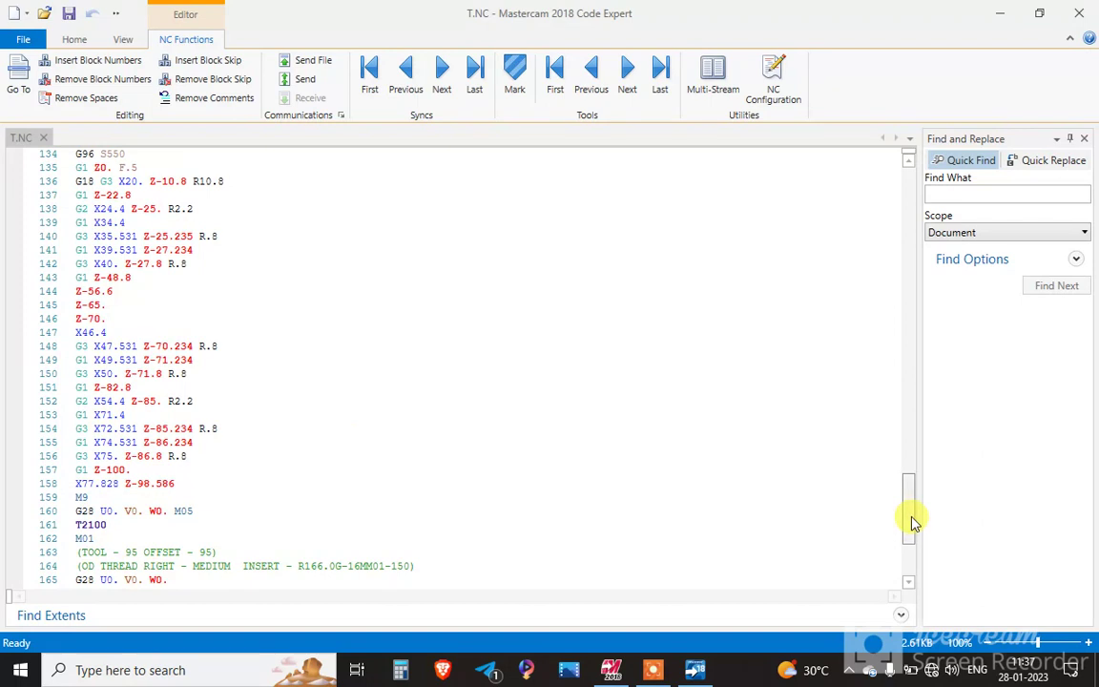
left_click_drag(911, 522, 914, 630)
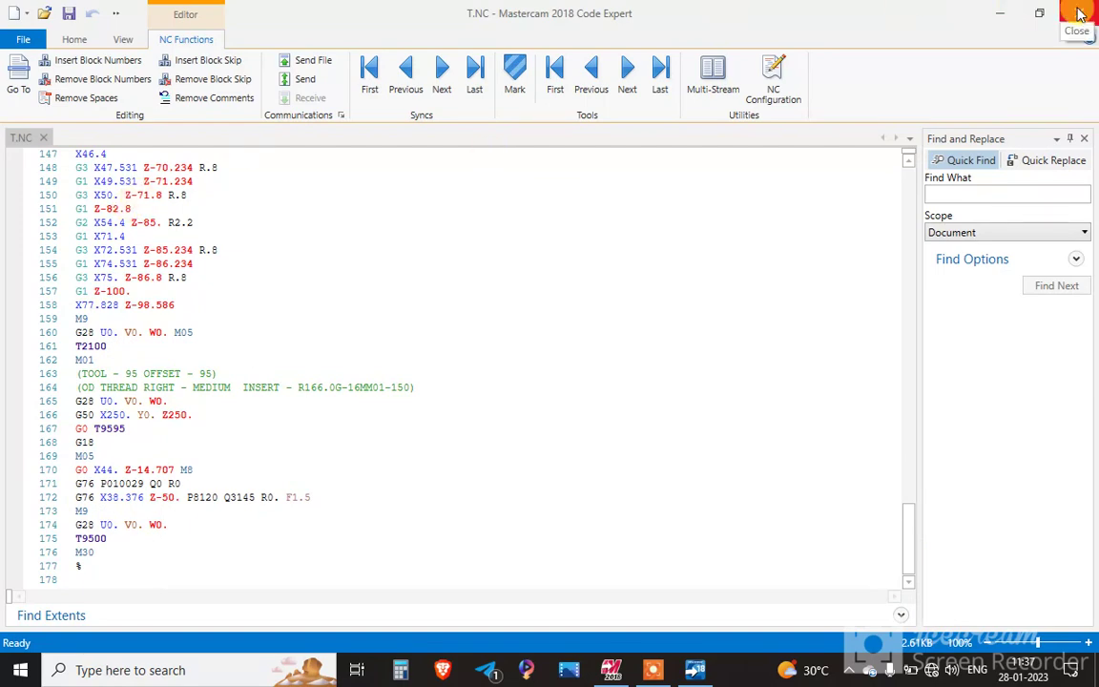
left_click(1000, 10)
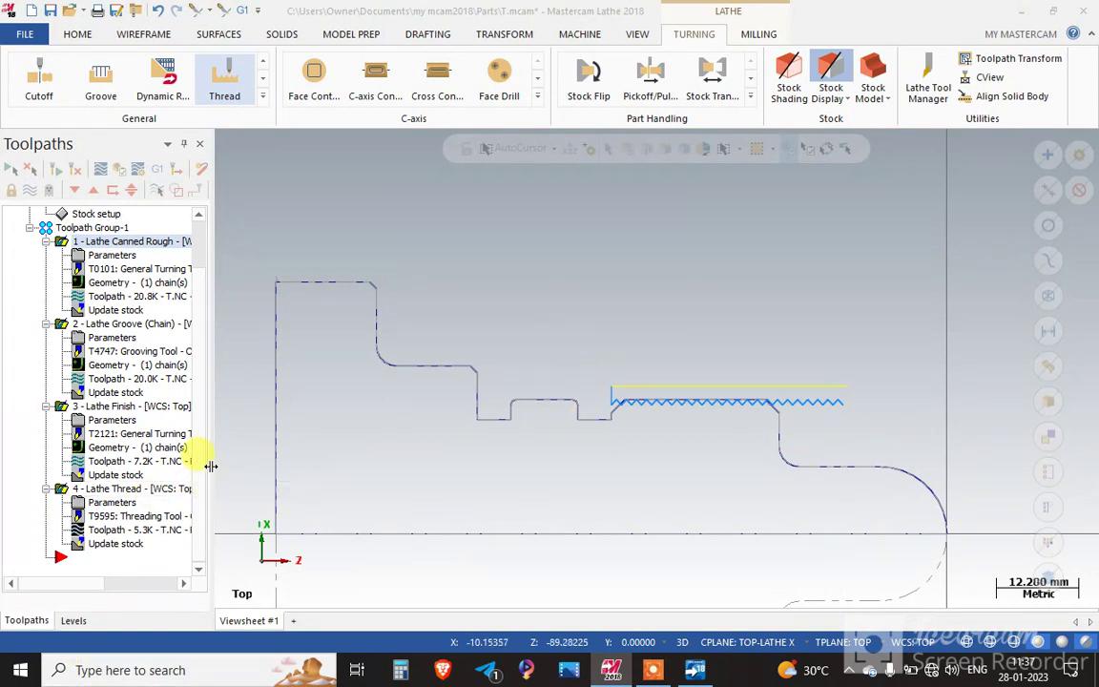
left_click_drag(210, 466, 222, 468)
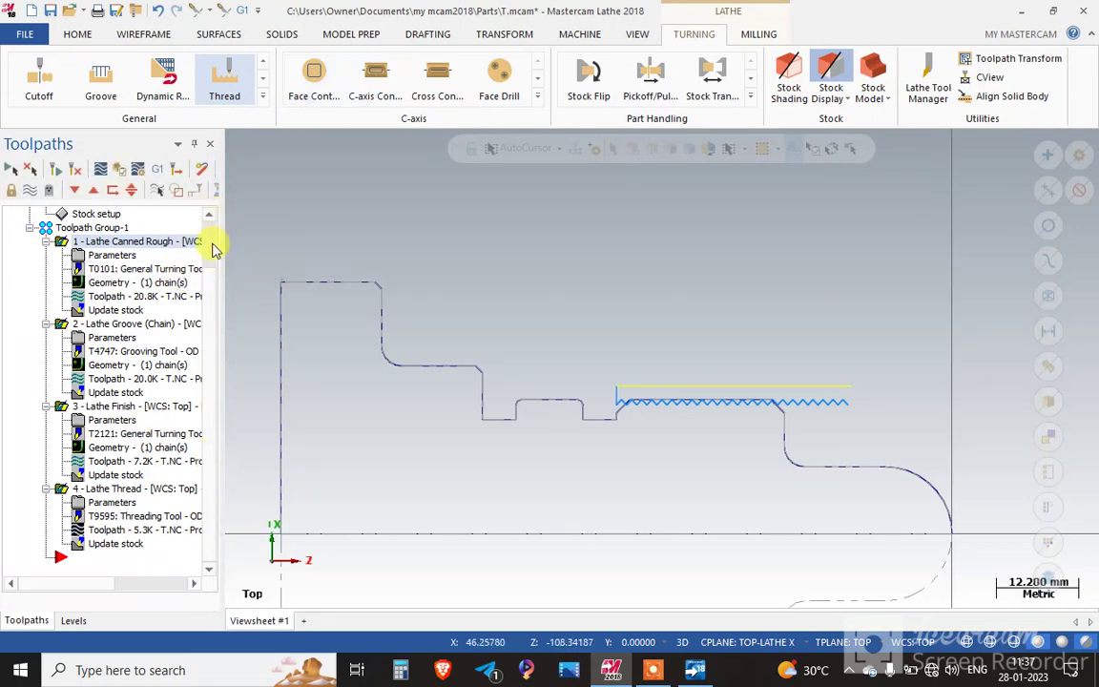
scroll(215, 229, "up", 2)
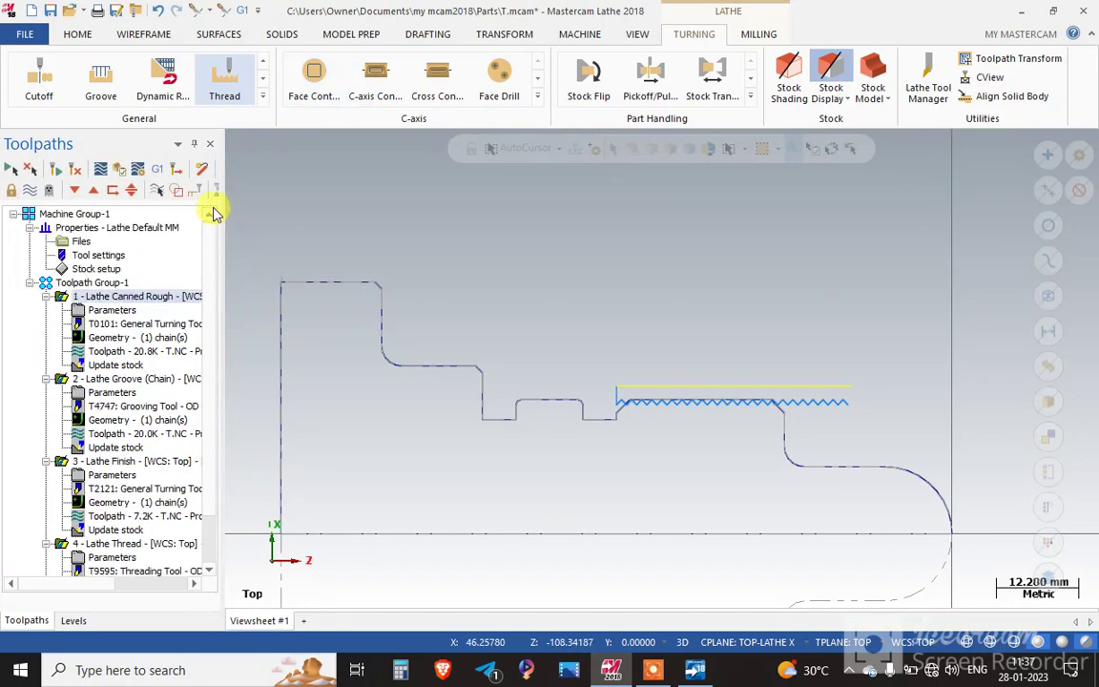
left_click(31, 229)
left_click(31, 229)
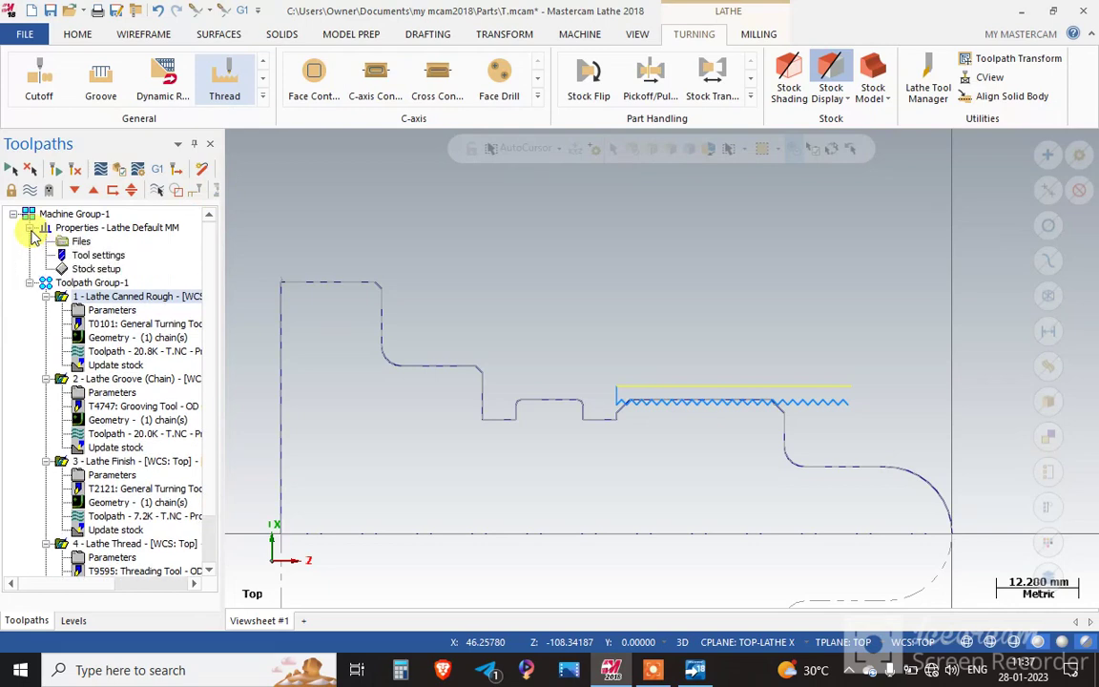
left_click(263, 95)
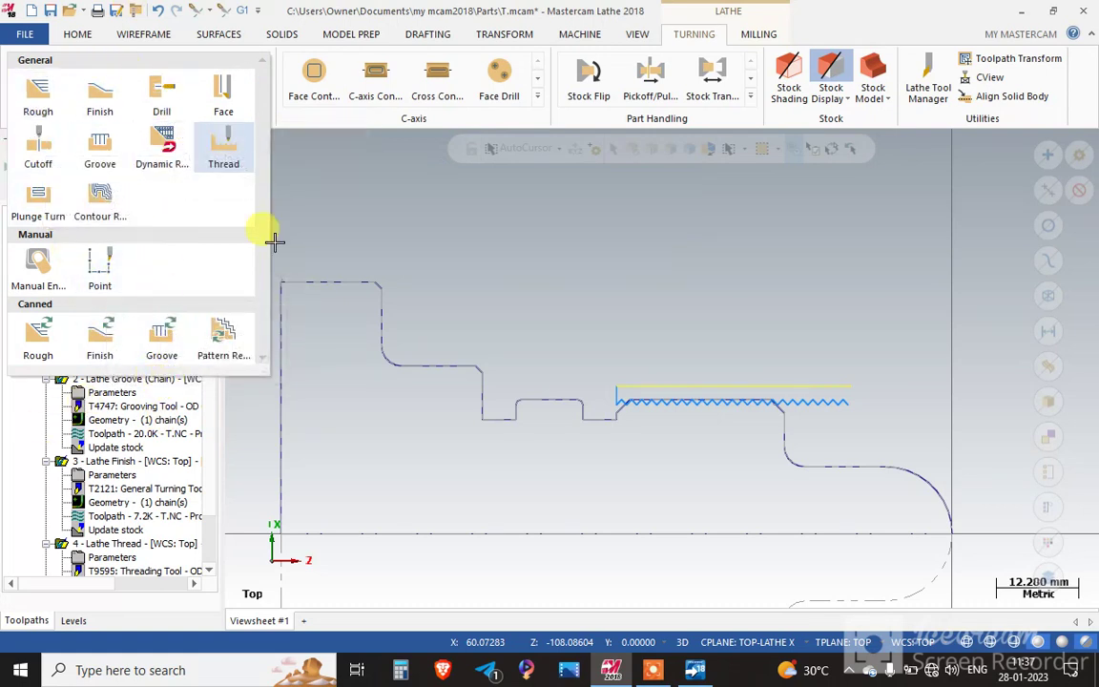
left_click(540, 98)
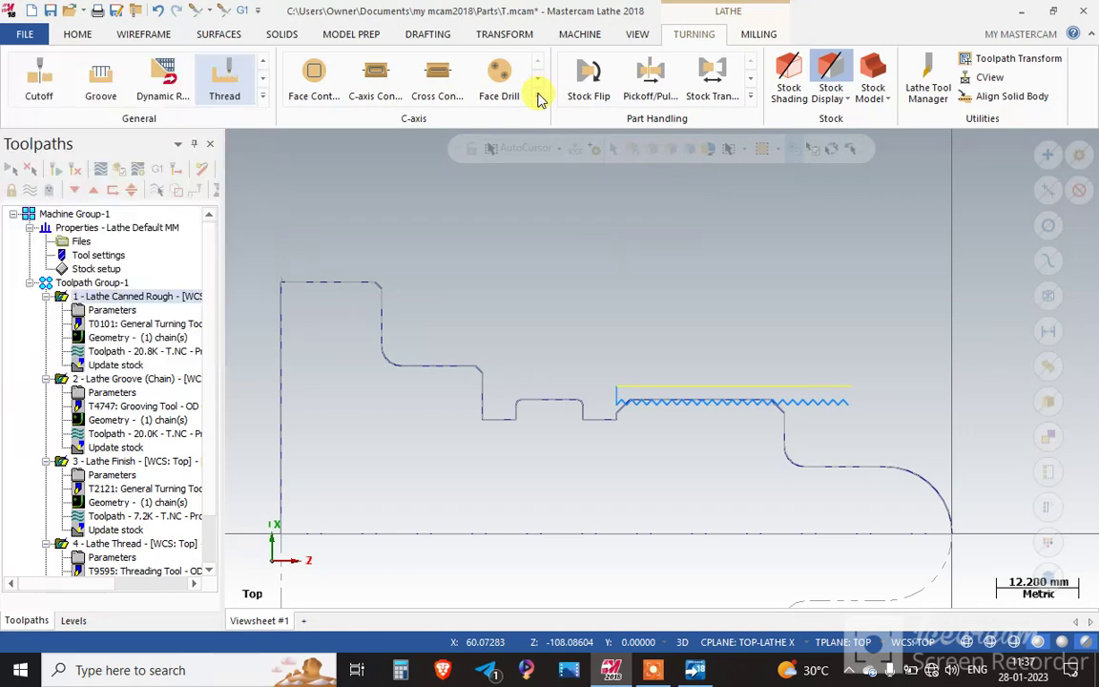
left_click(536, 94)
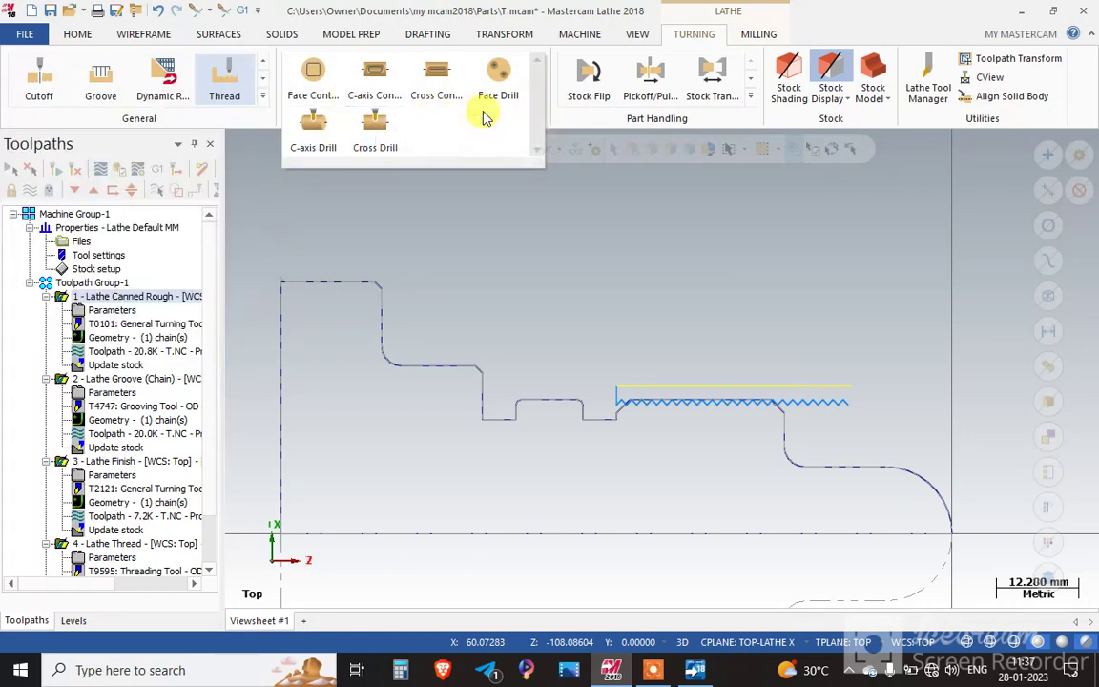
left_click(582, 34)
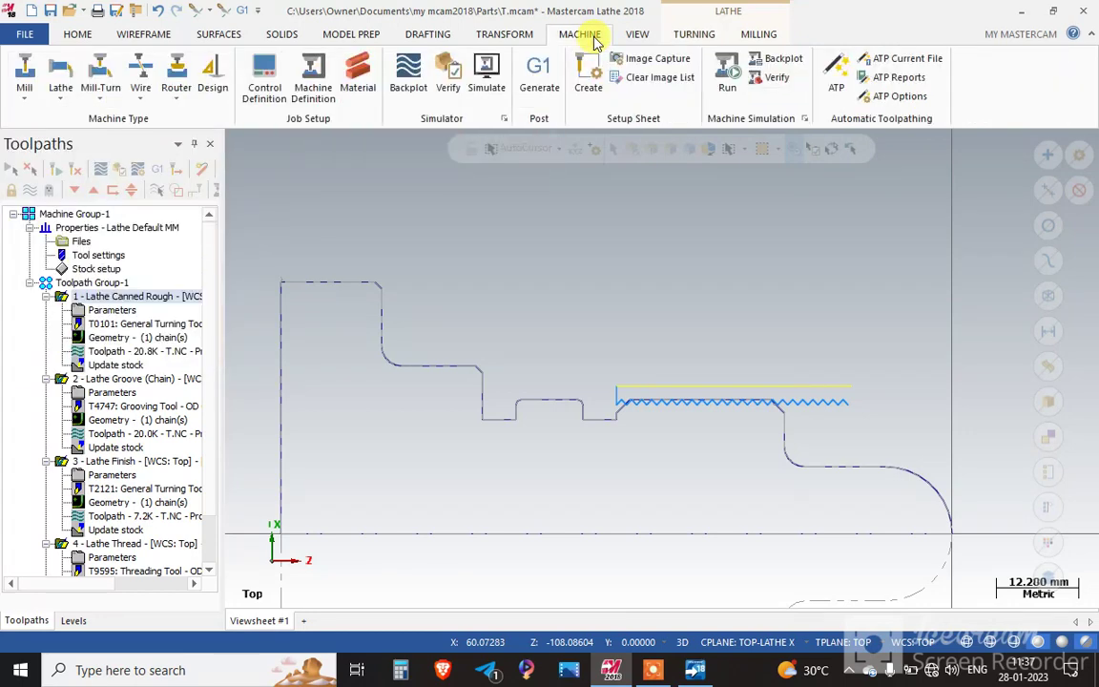
left_click(638, 34)
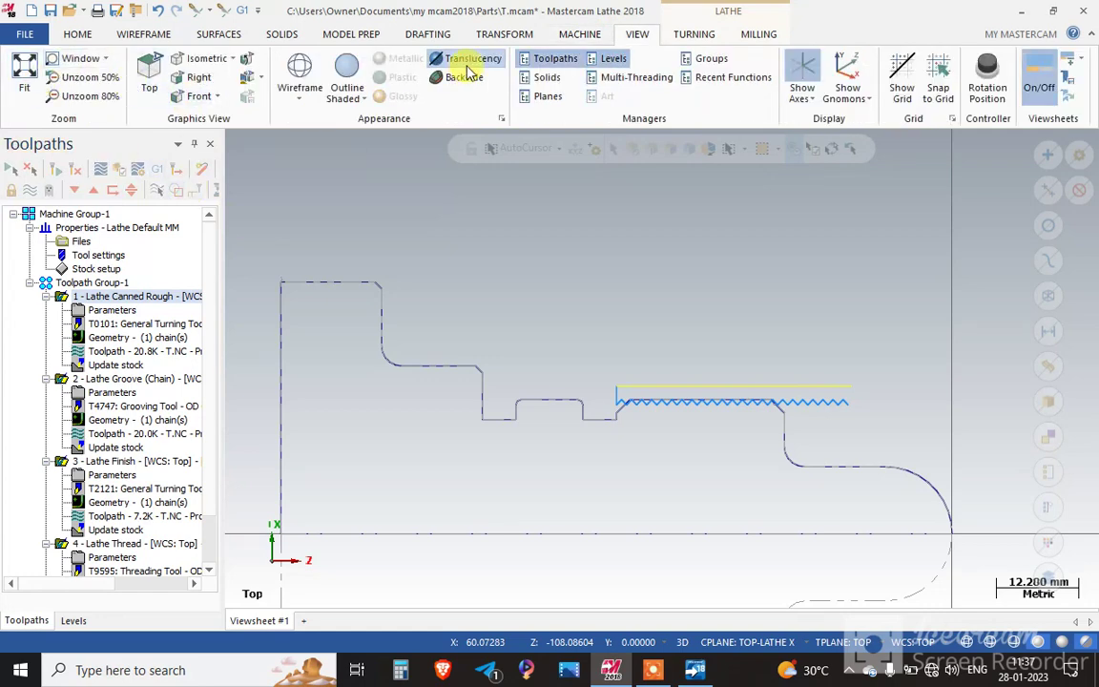
left_click(582, 35)
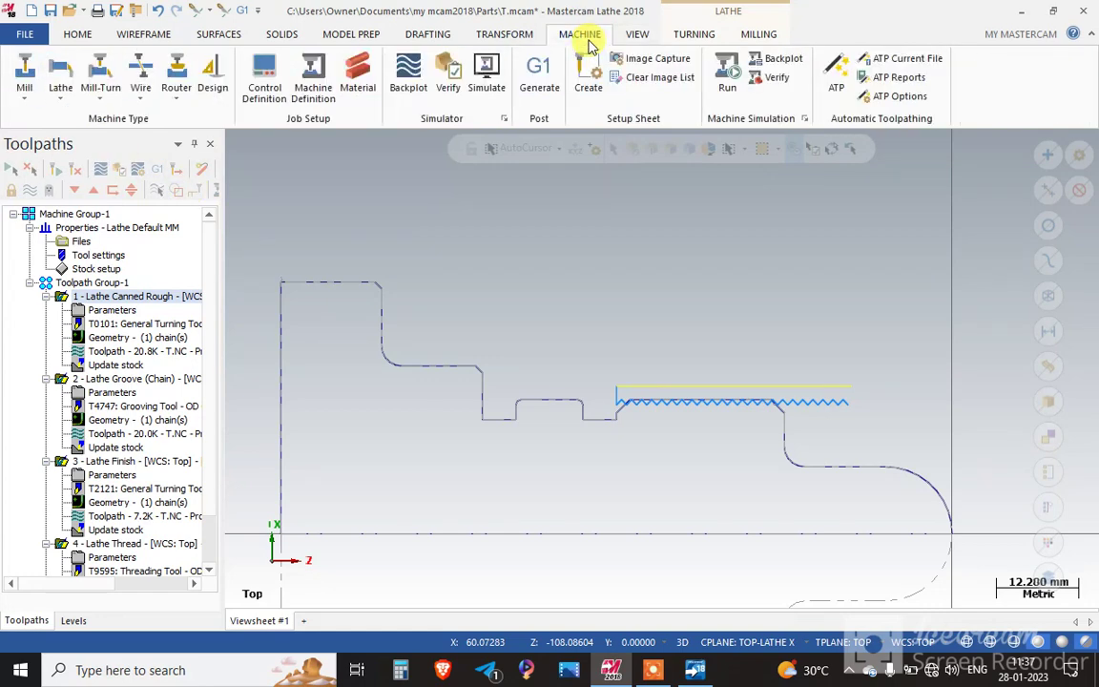